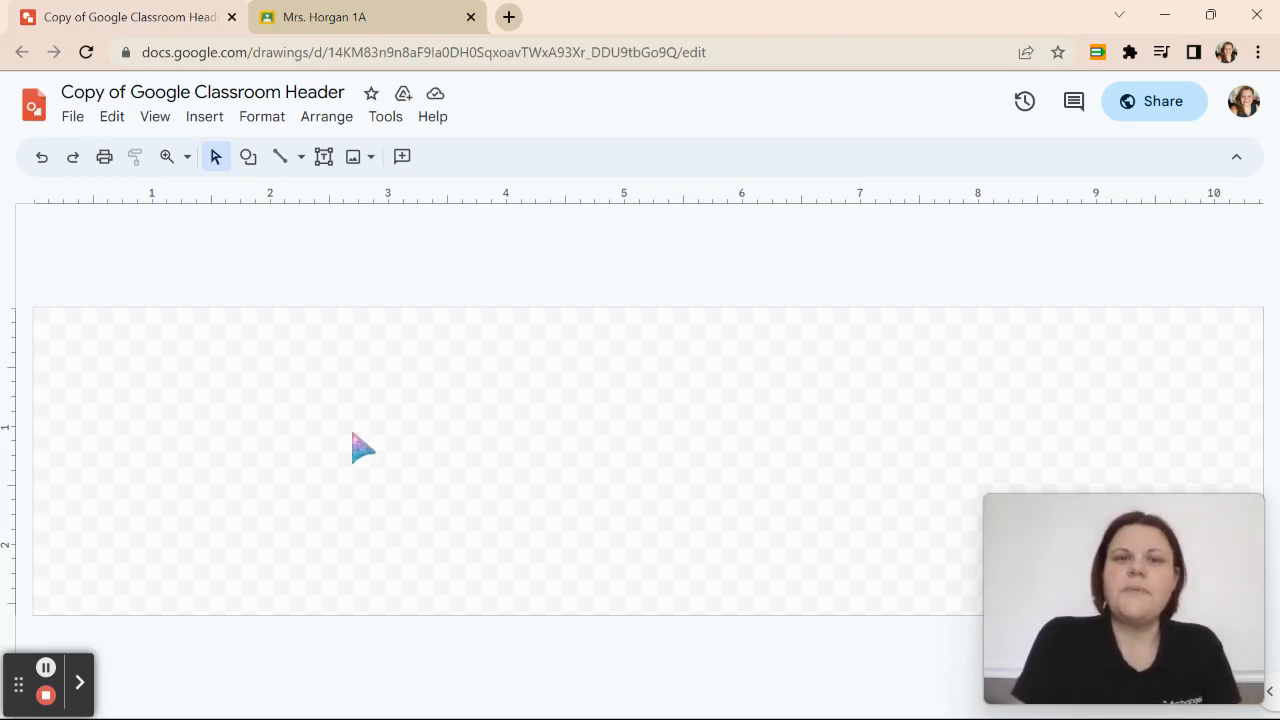
Step: Fill the drawing's background with a solid cornflower blue
click(166, 410)
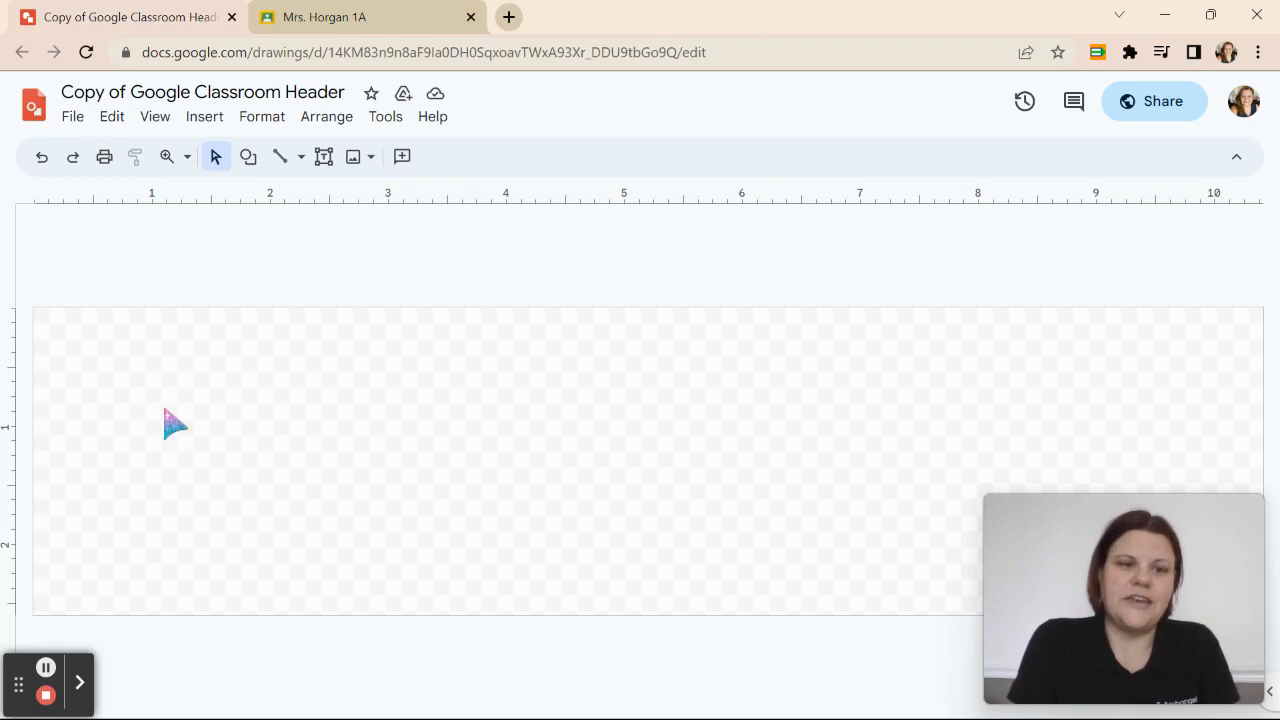
right_click(166, 410)
mouse_move(240, 298)
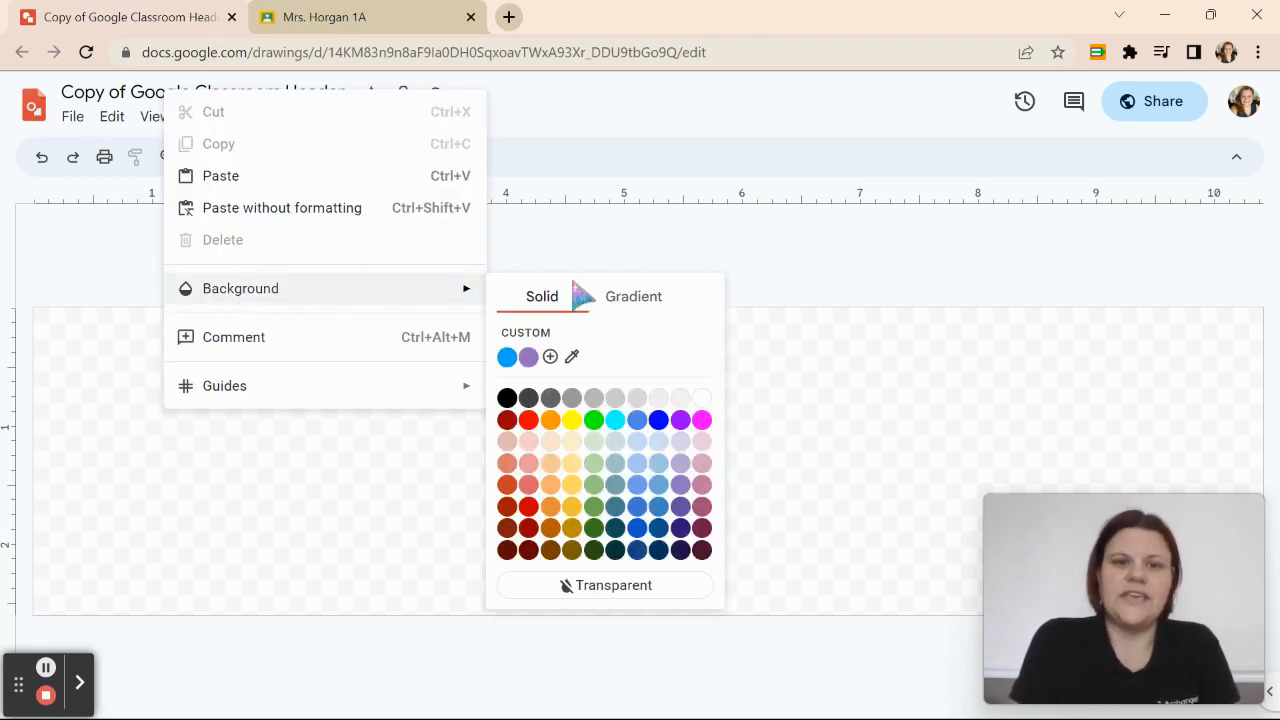
click(639, 486)
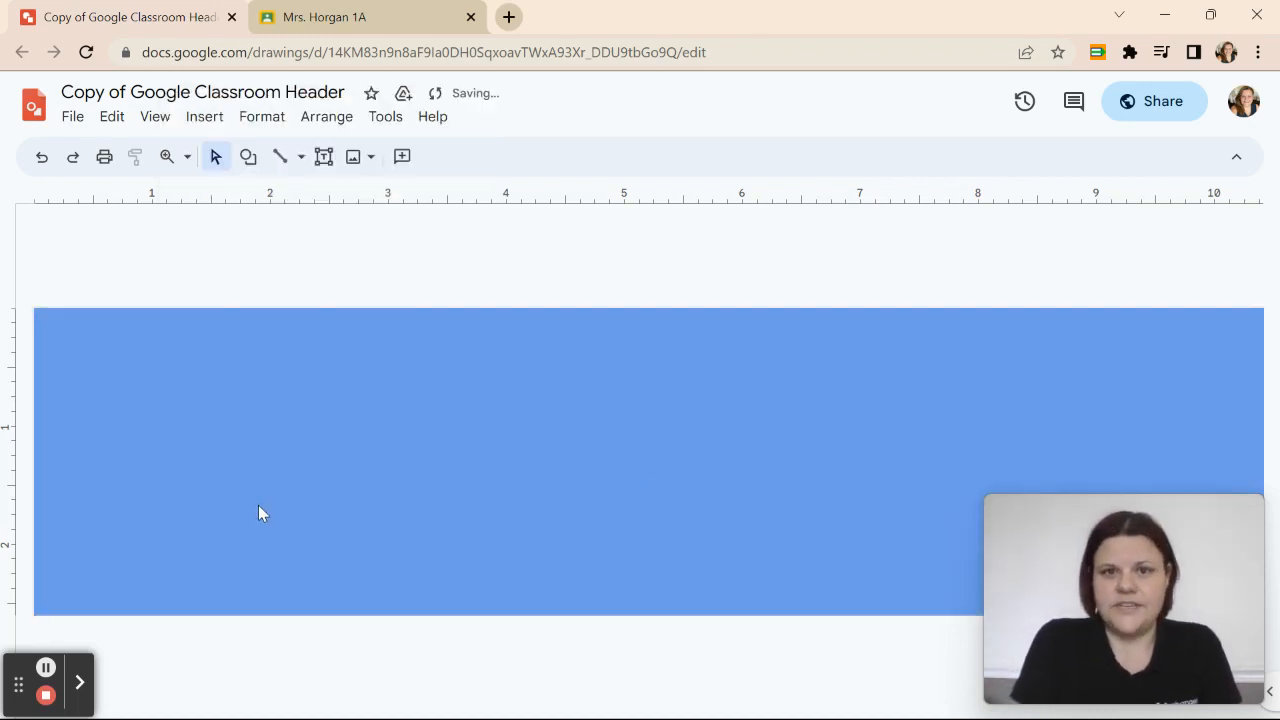
Step: Change the canvas background to the preset light cornflower blue radial gradient
right_click(166, 429)
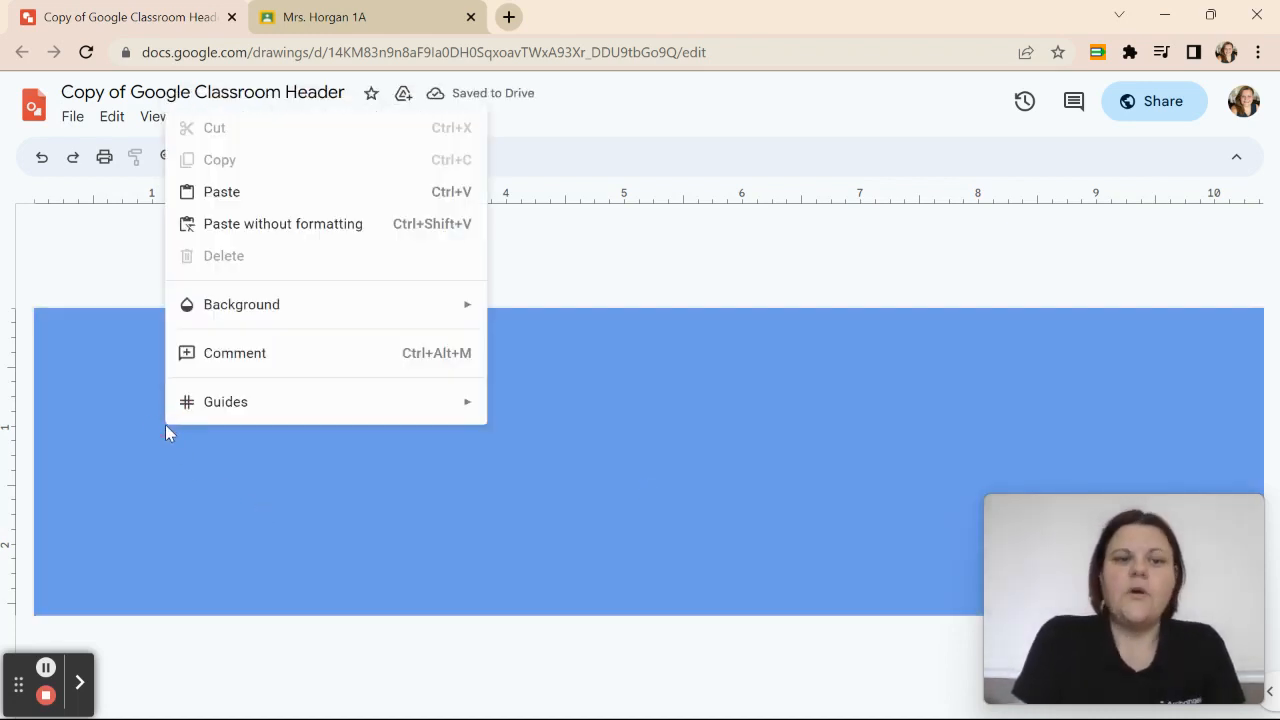
mouse_move(262, 308)
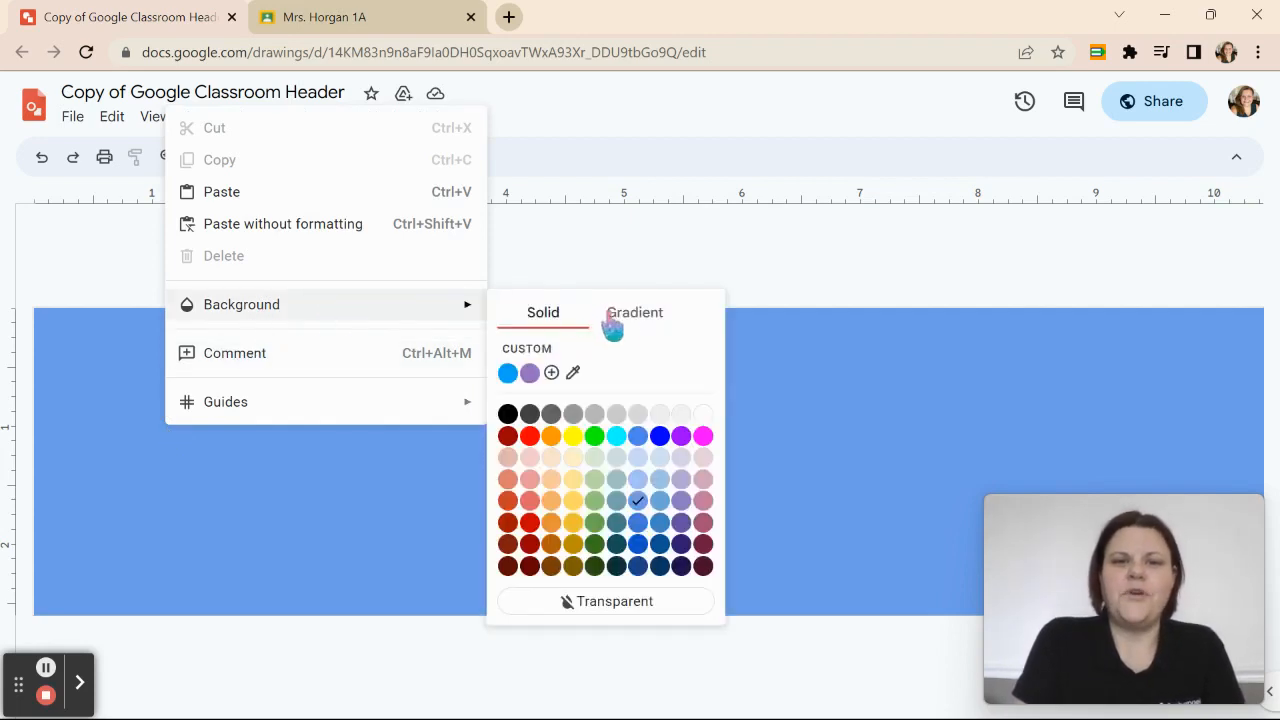
click(641, 320)
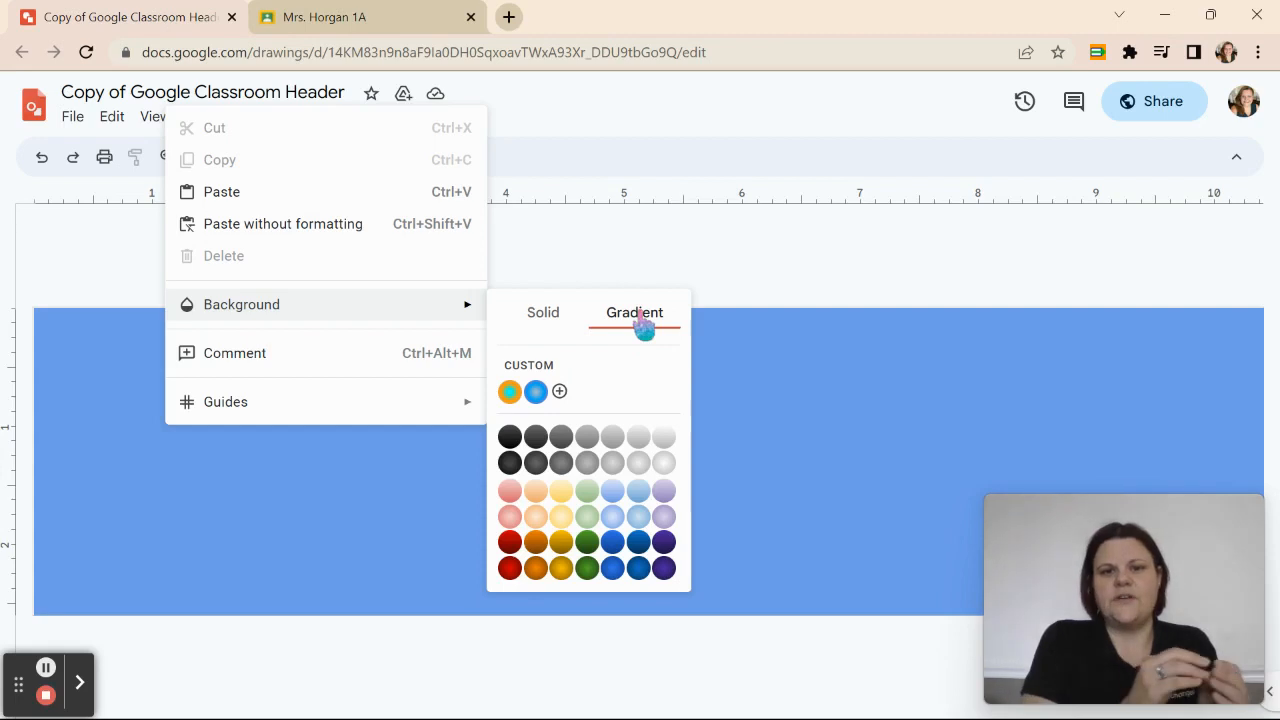
click(612, 516)
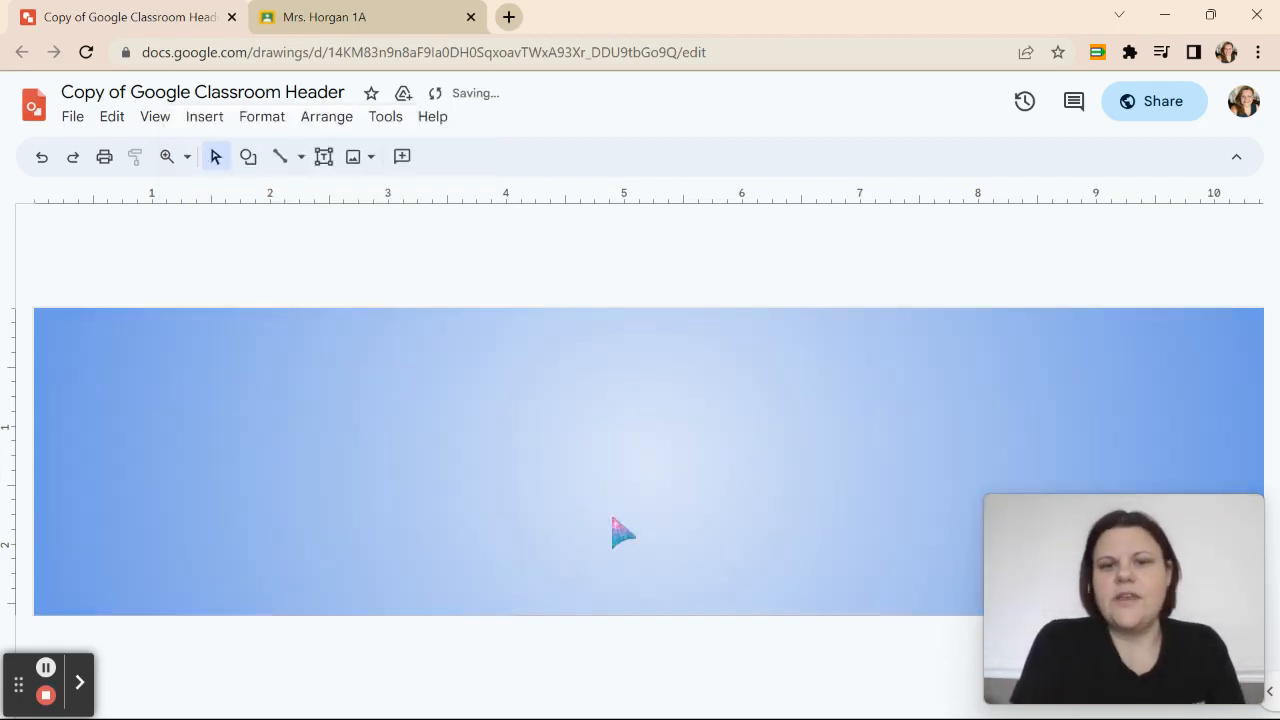
Step: Start a custom background gradient with Radial type and Center position, and set its first stop to the custom purple
right_click(226, 467)
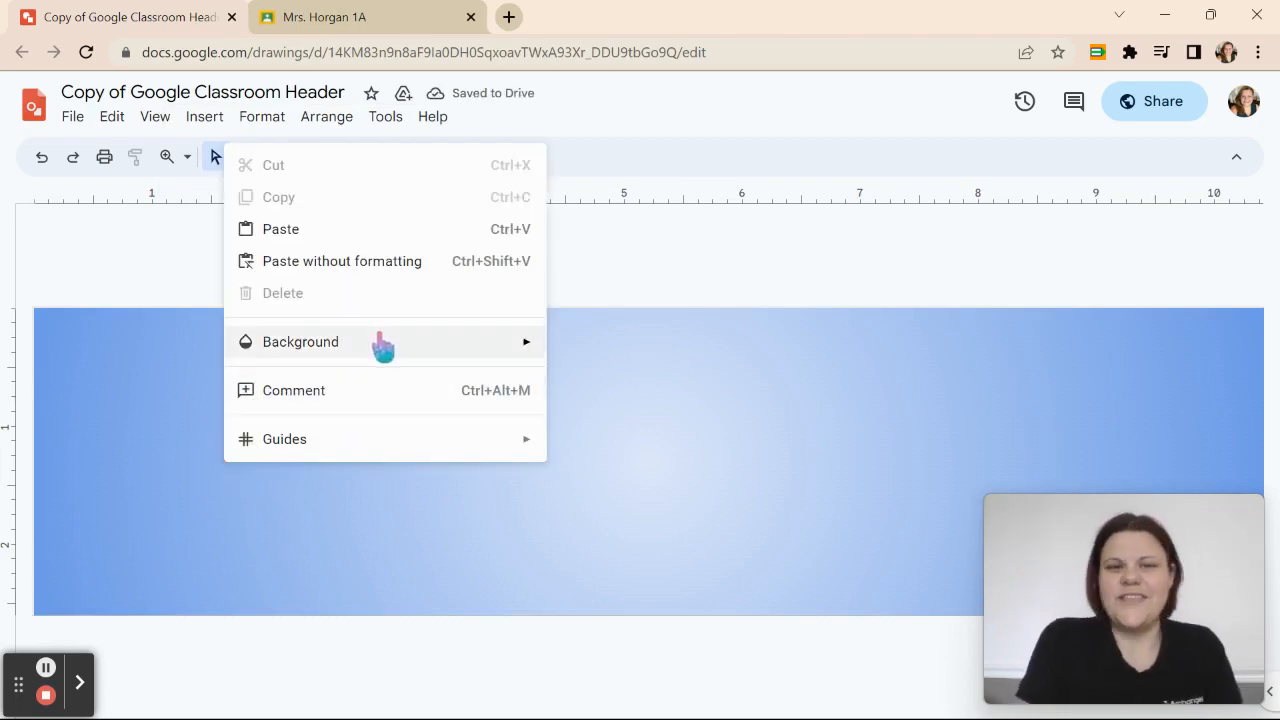
mouse_move(380, 343)
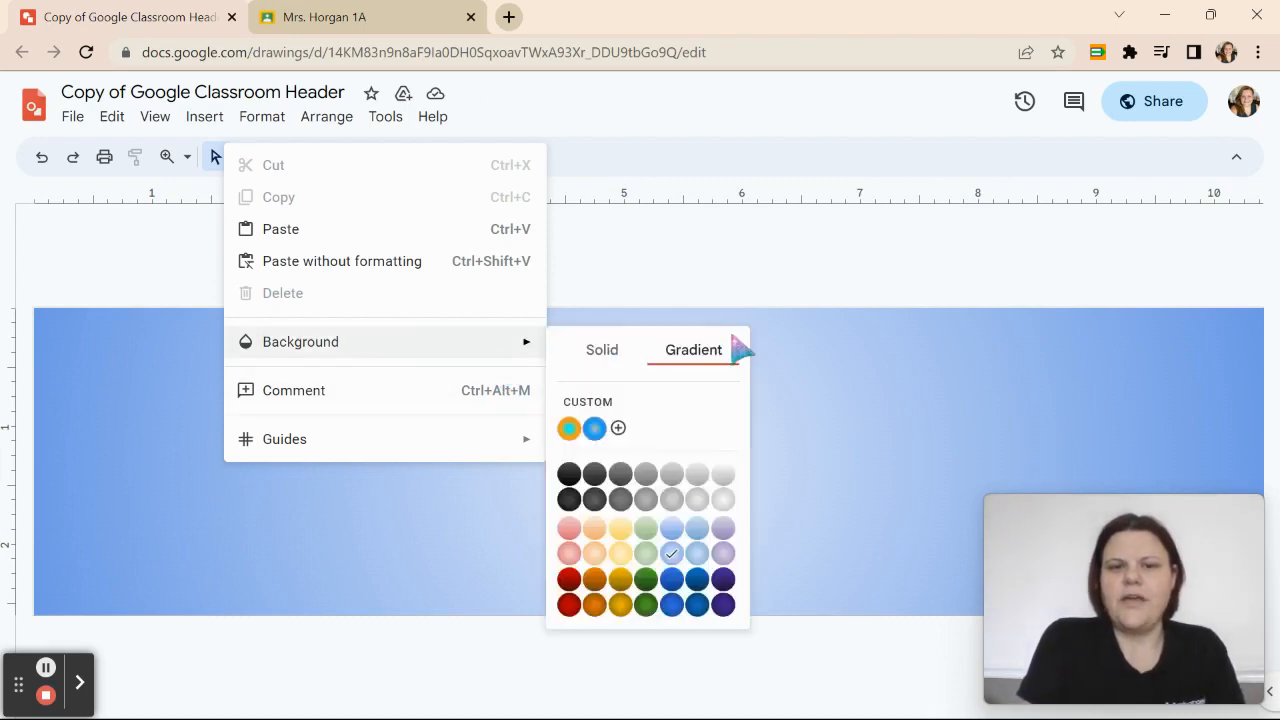
click(591, 427)
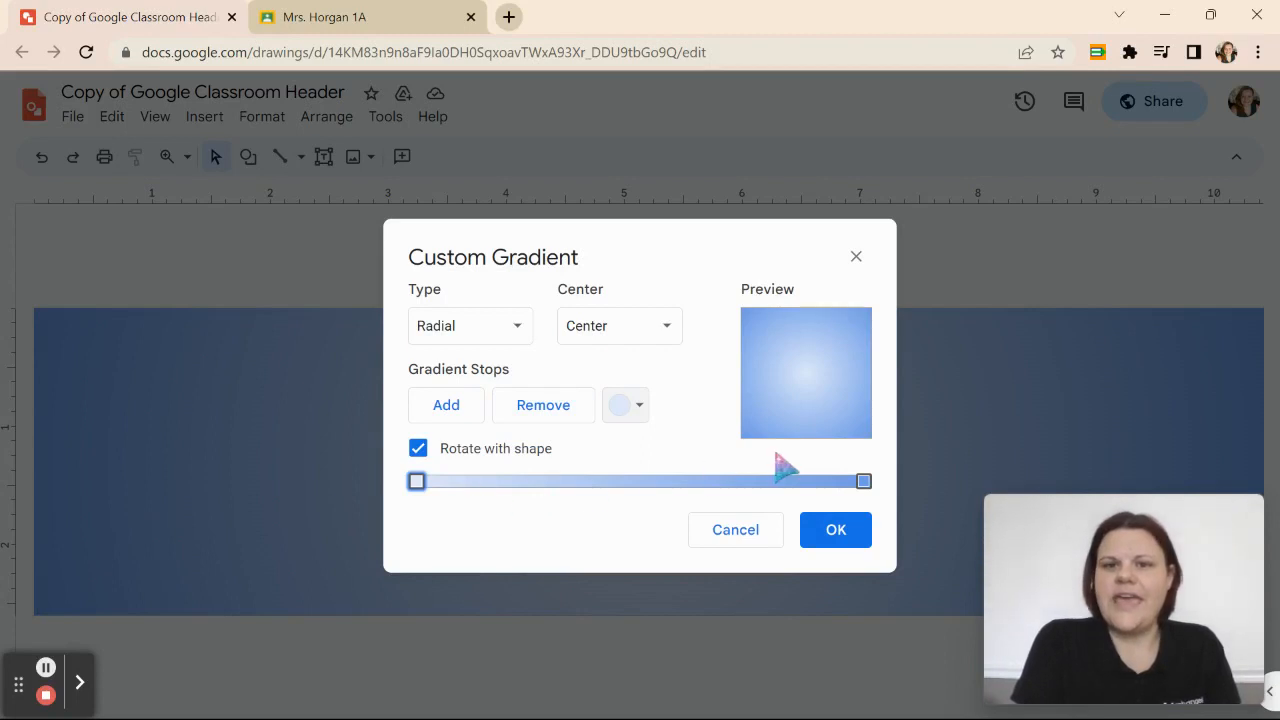
click(668, 330)
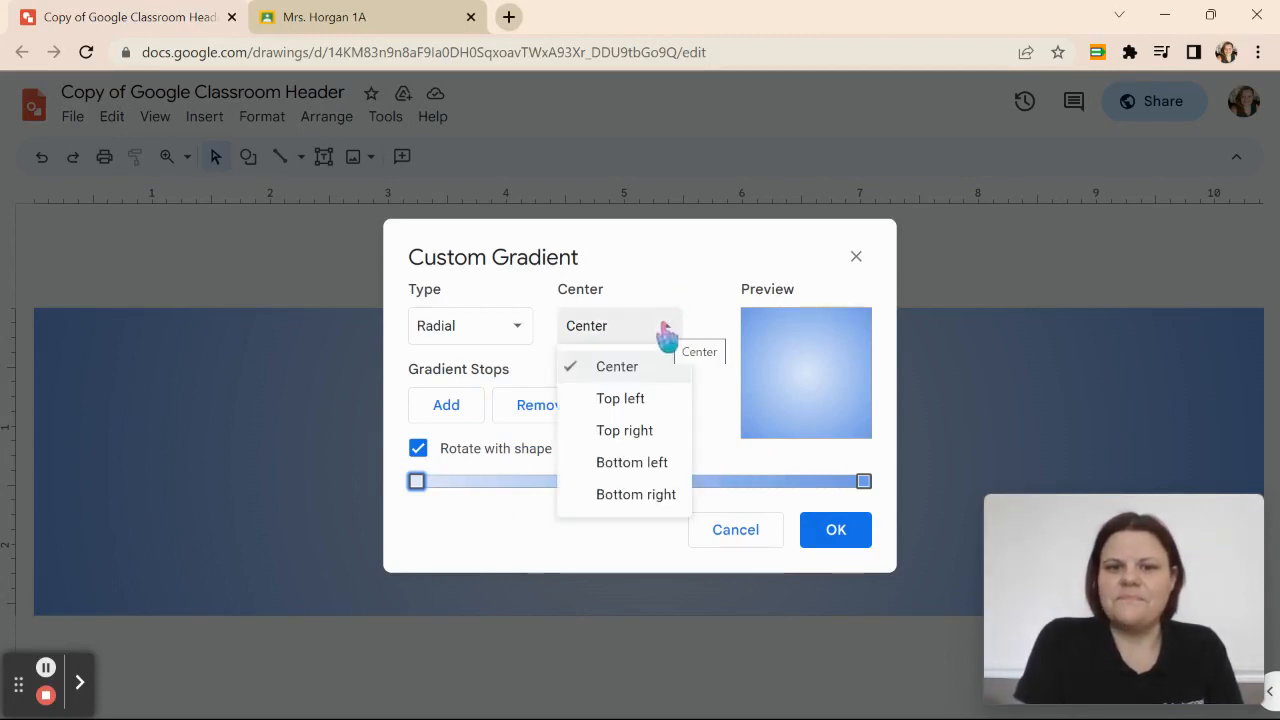
click(652, 372)
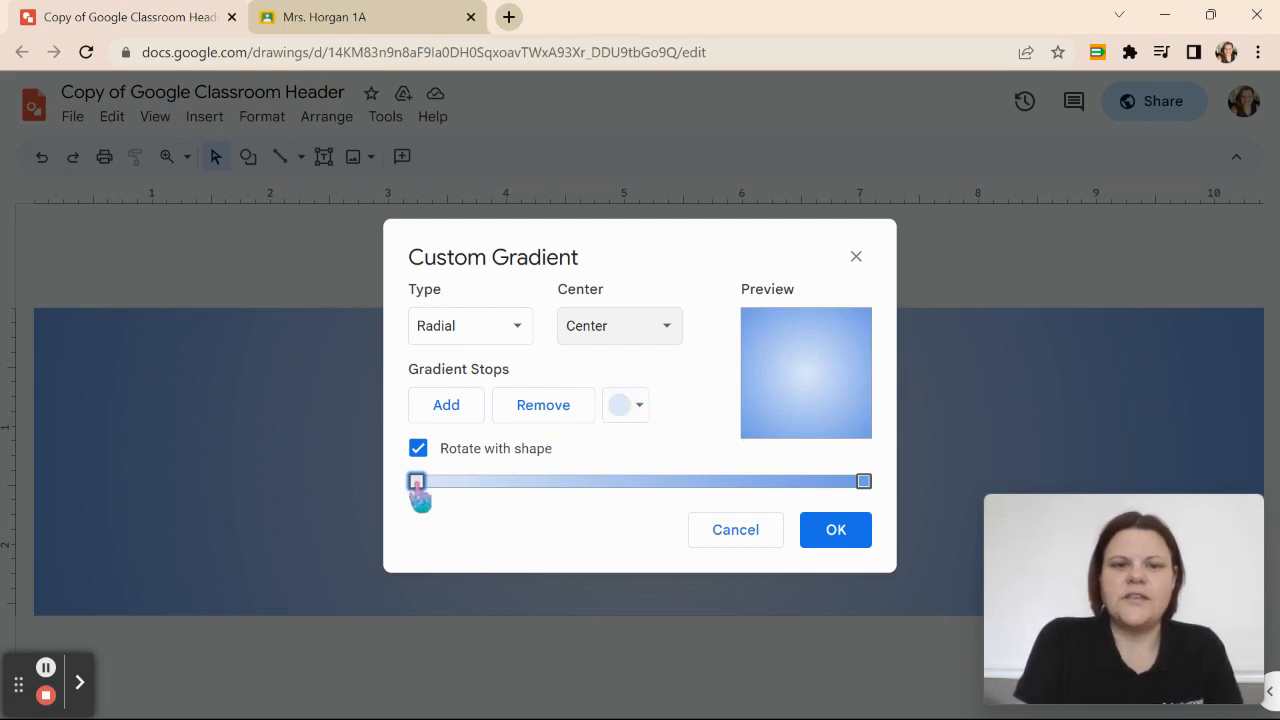
drag(418, 484, 650, 497)
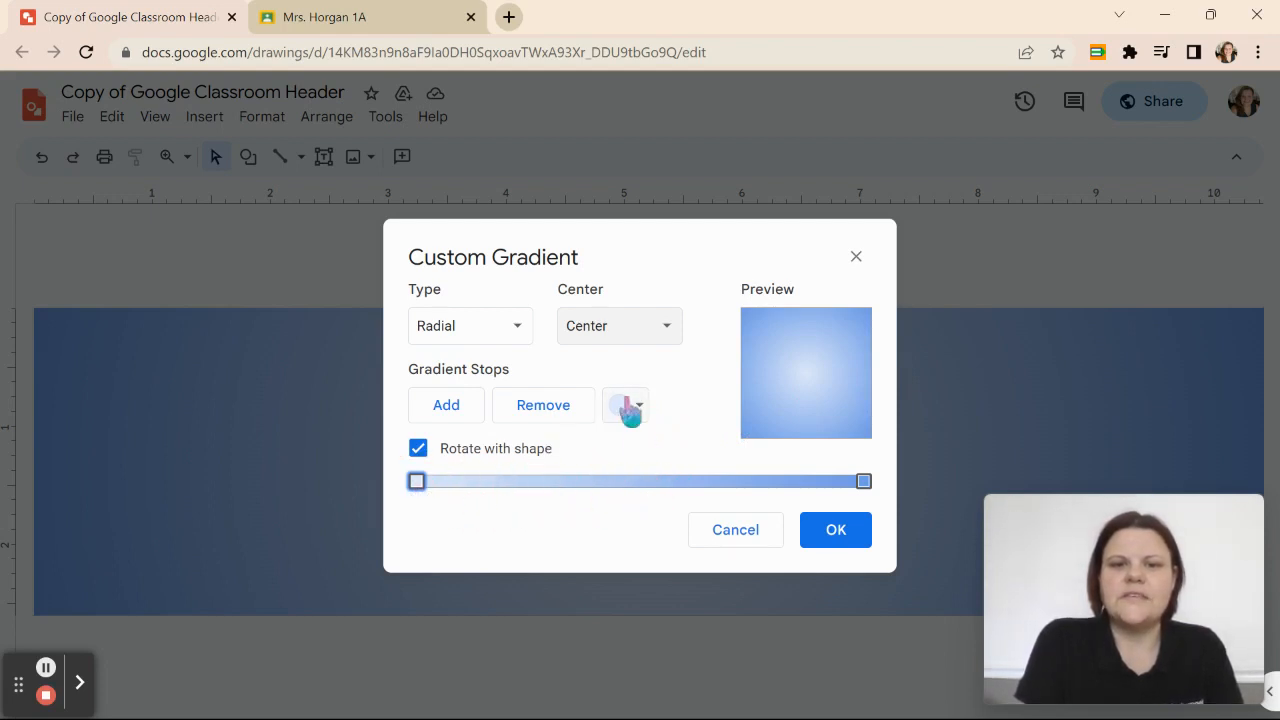
click(625, 405)
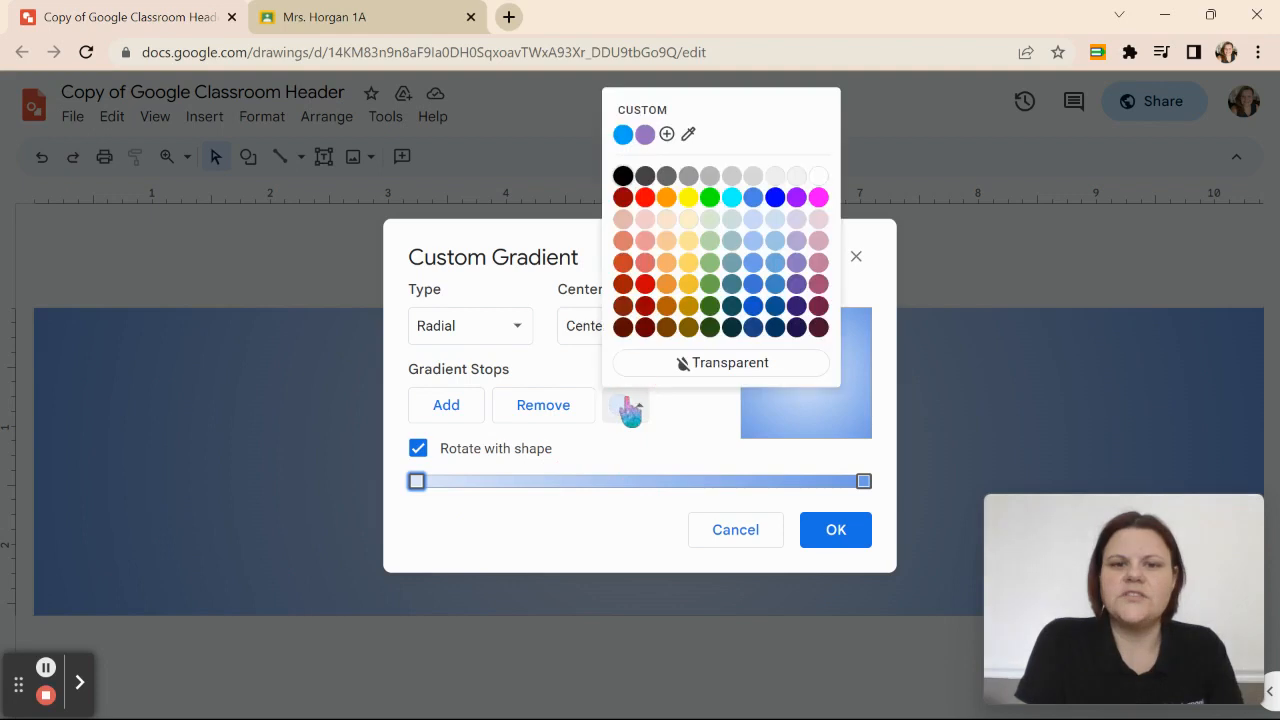
click(645, 134)
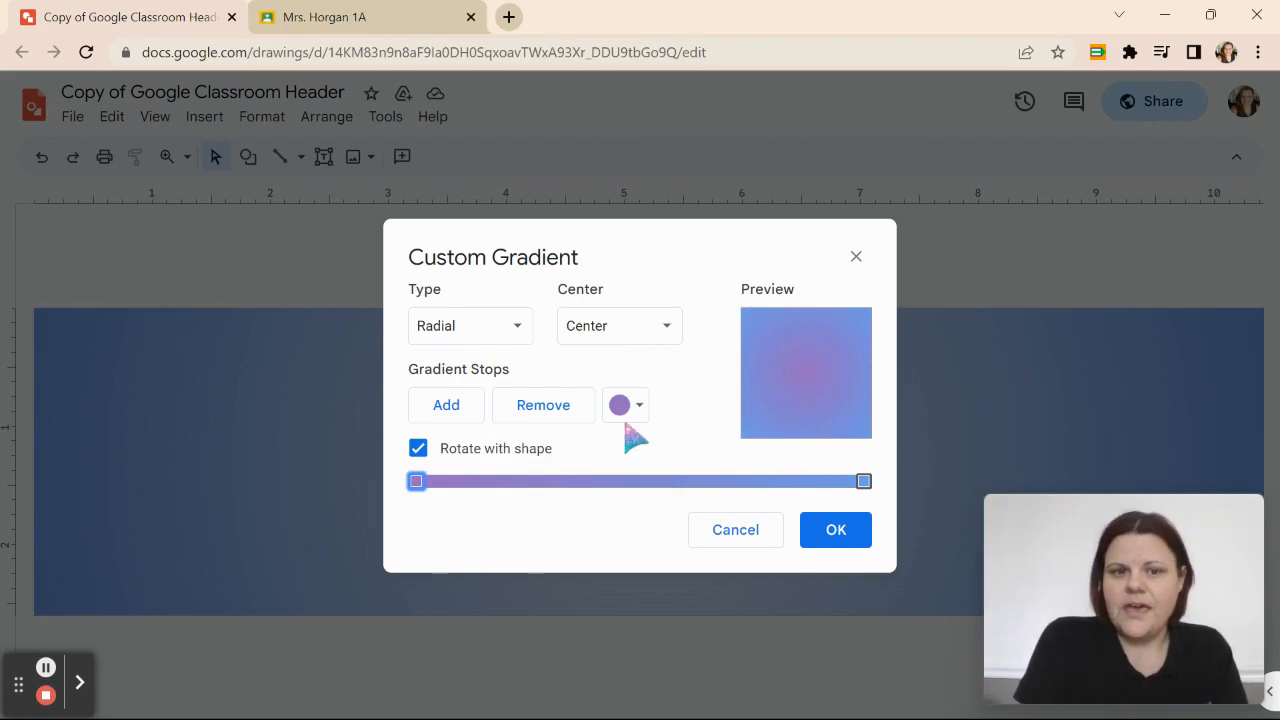
Step: Add a middle gradient stop in the custom bright blue plus another stop between it and the end, and apply the gradient
click(463, 418)
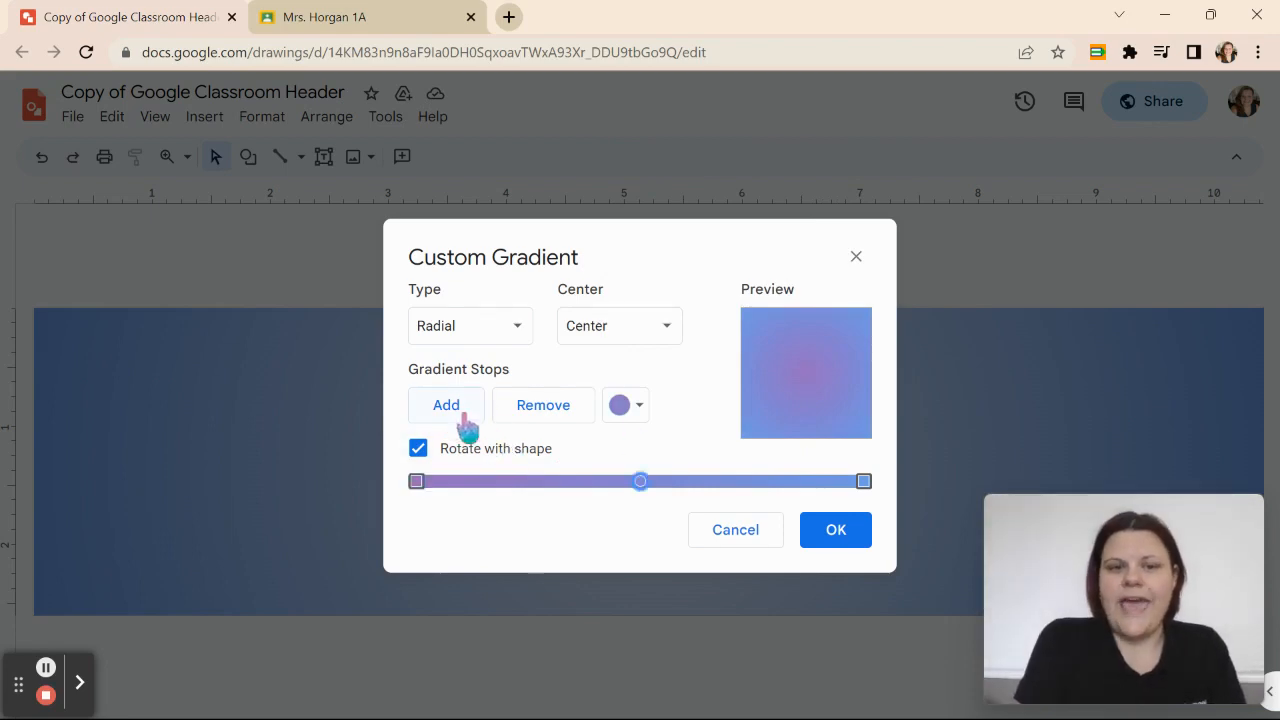
click(630, 406)
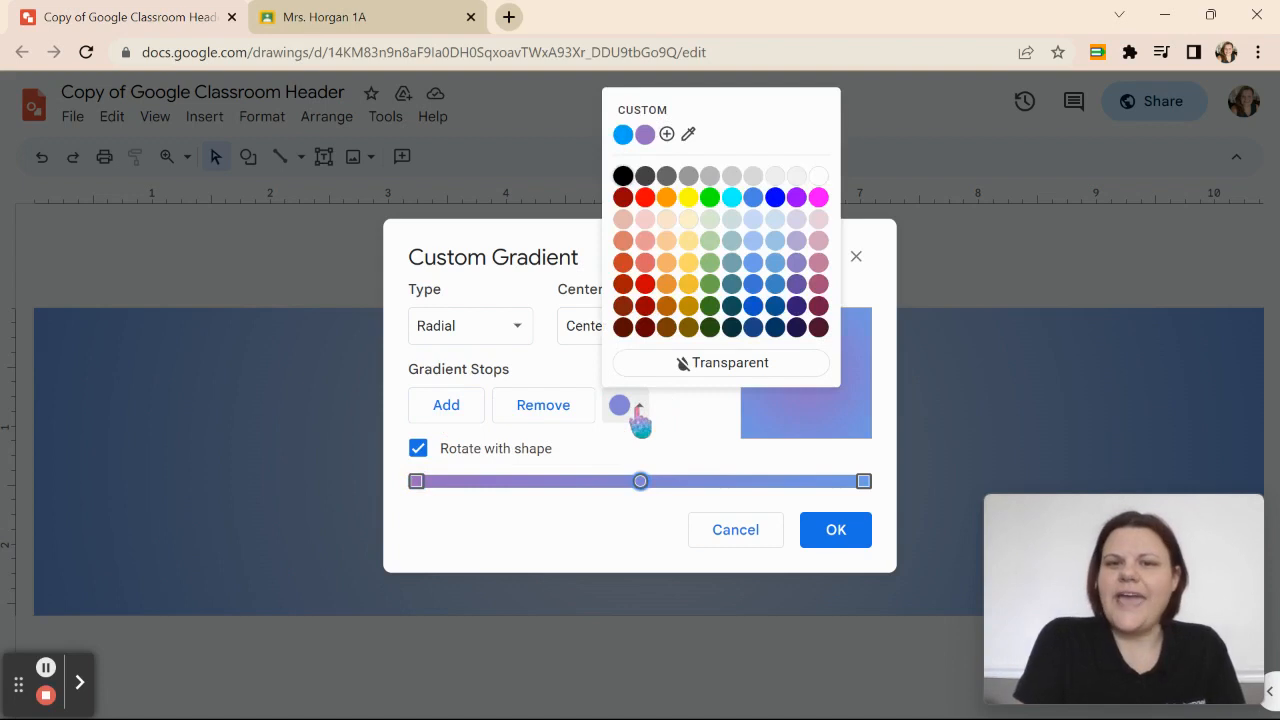
click(623, 136)
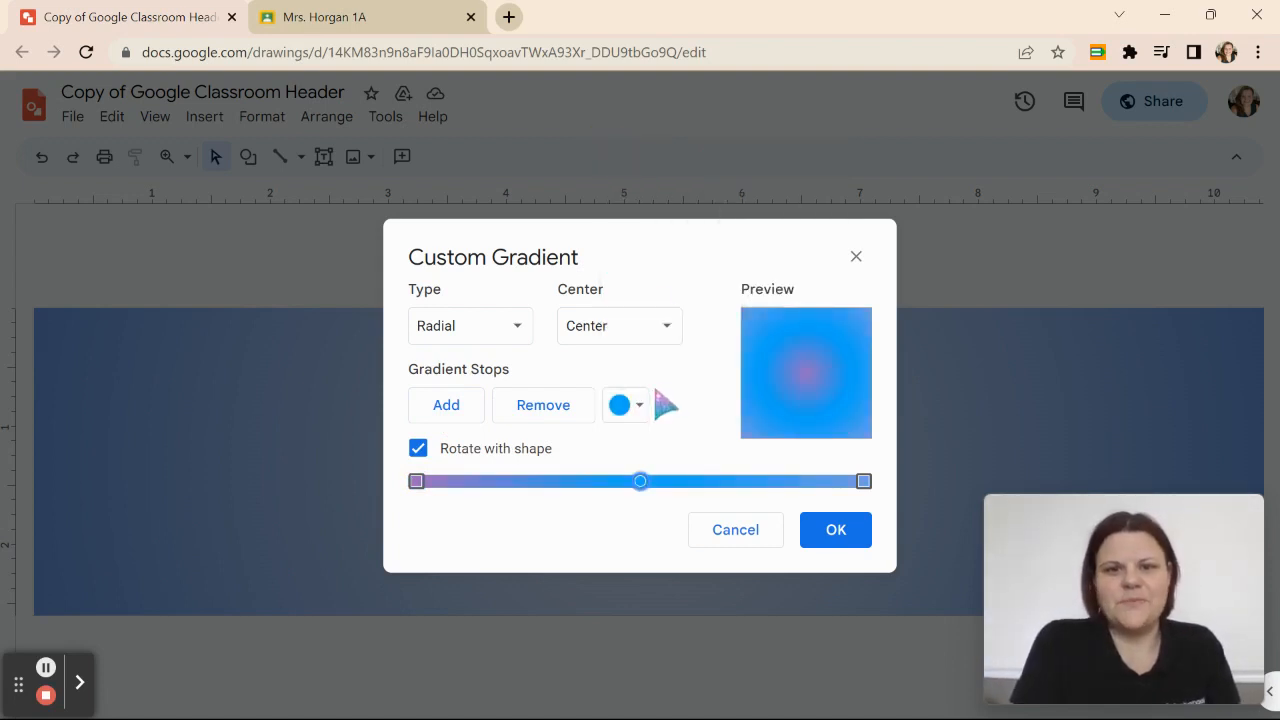
click(466, 422)
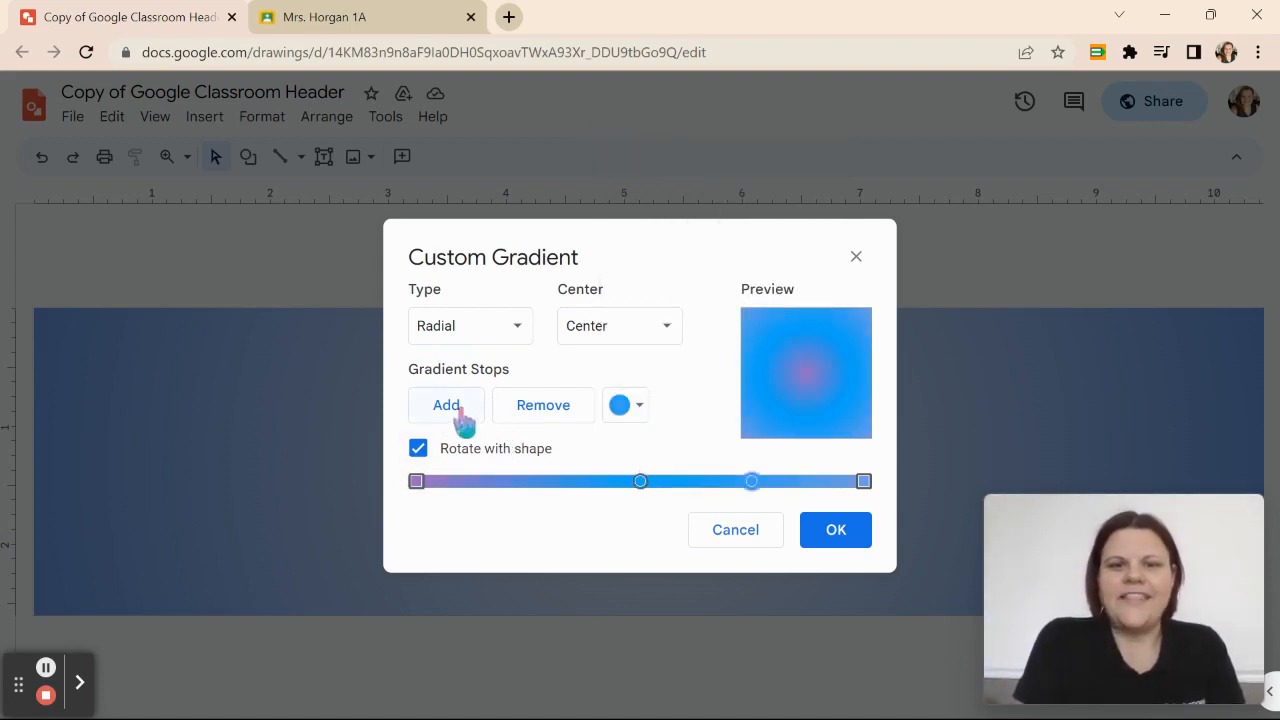
mouse_move(641, 483)
mouse_down()
mouse_move(484, 497)
mouse_move(723, 500)
mouse_move(623, 503)
mouse_move(640, 502)
mouse_up()
drag(752, 484, 721, 518)
click(836, 530)
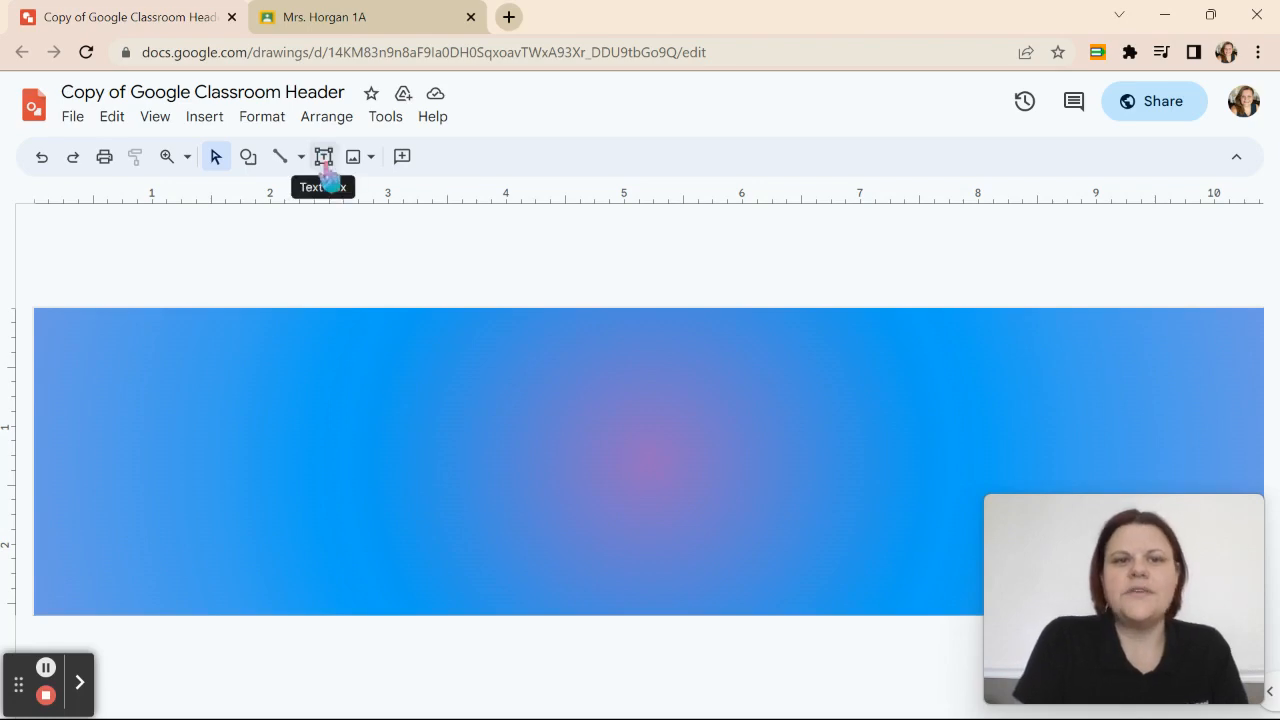
Step: Place the text cursor in the empty text box and browse the quick font list and the full font library
click(540, 402)
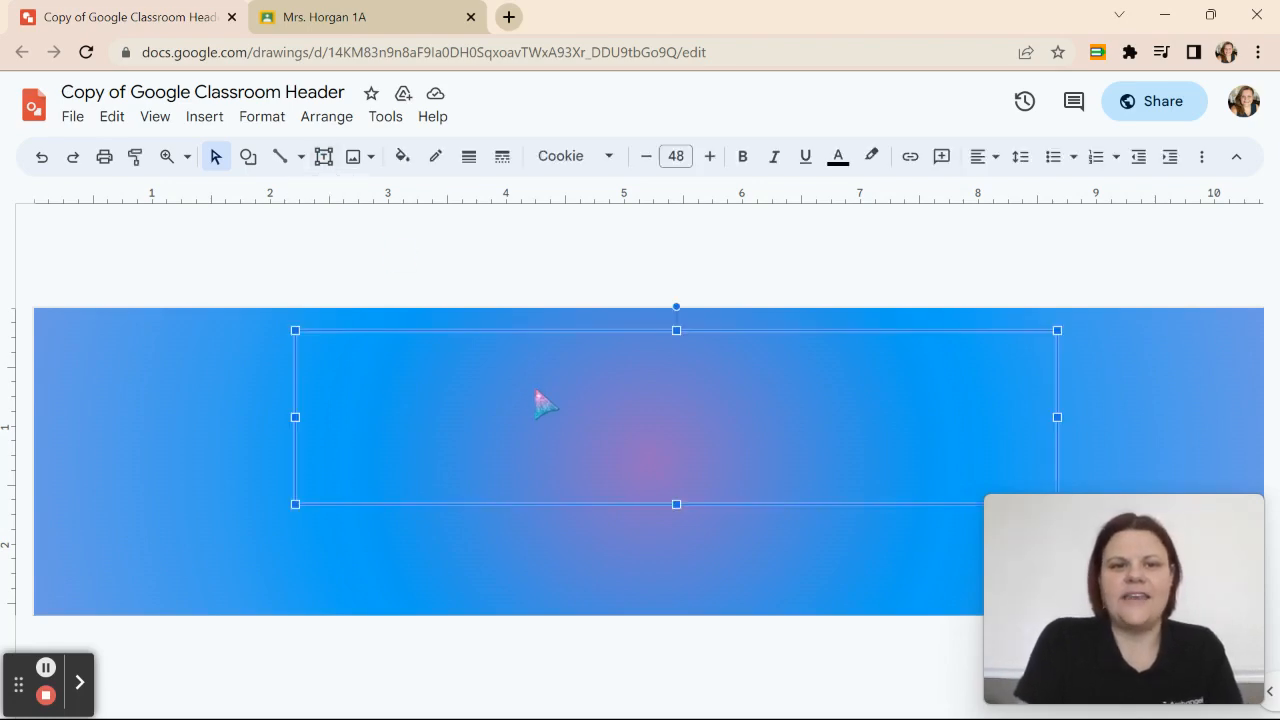
click(538, 395)
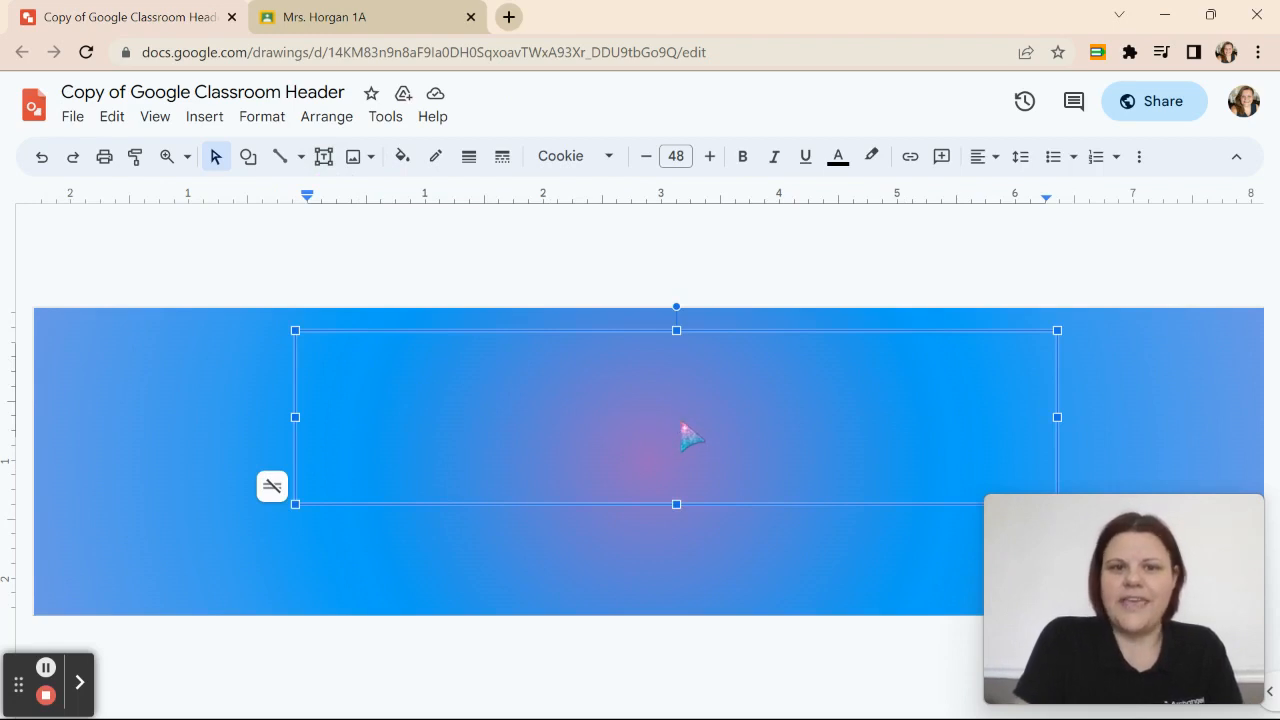
click(609, 158)
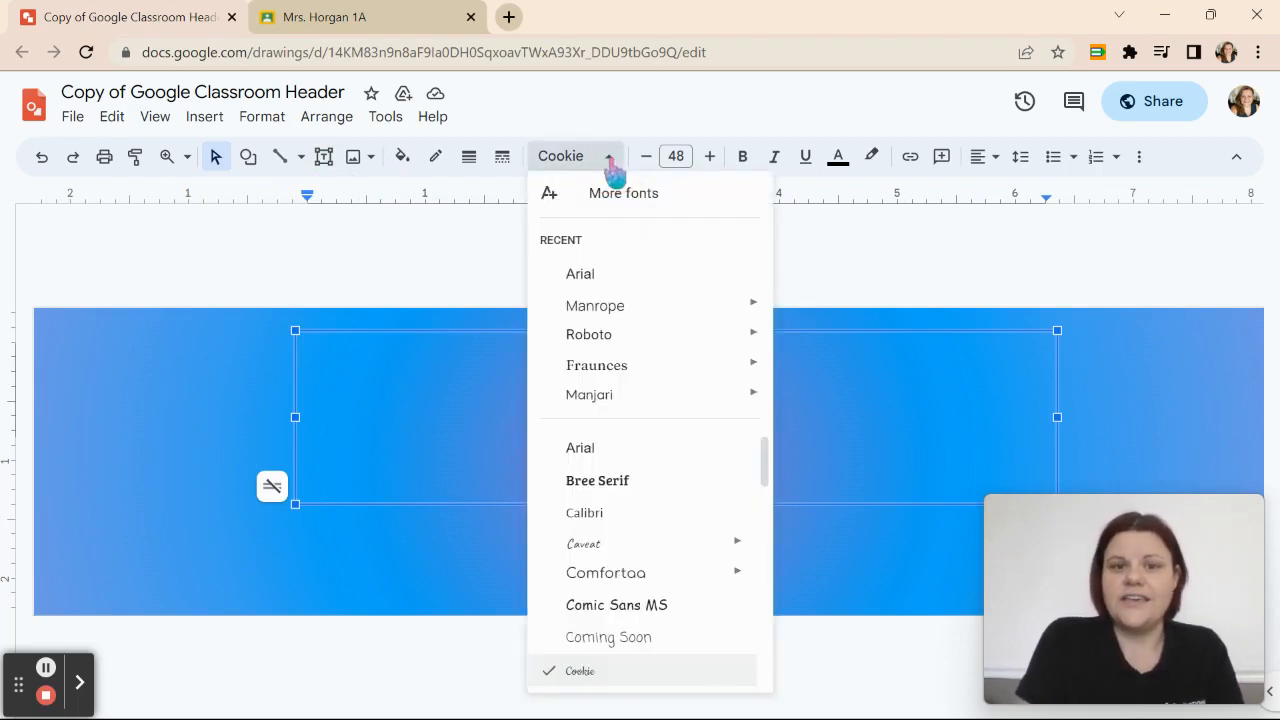
scroll(630, 528, down, 1)
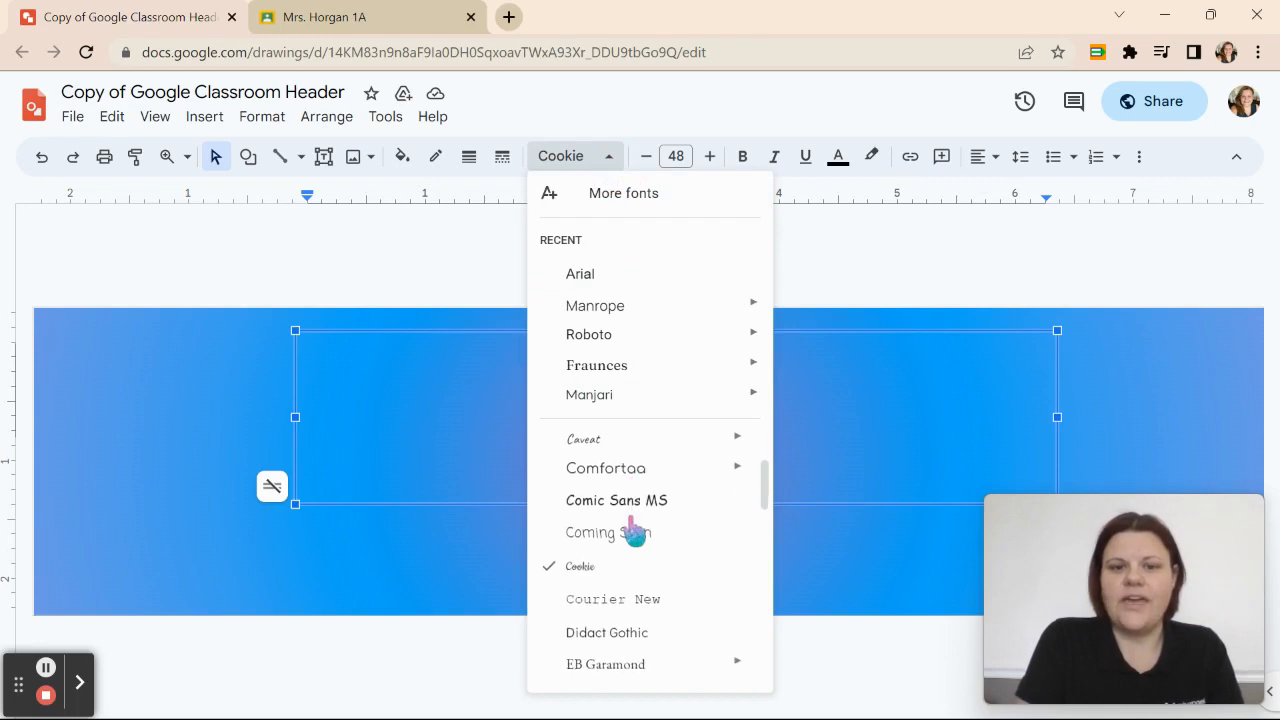
scroll(634, 530, down, 1)
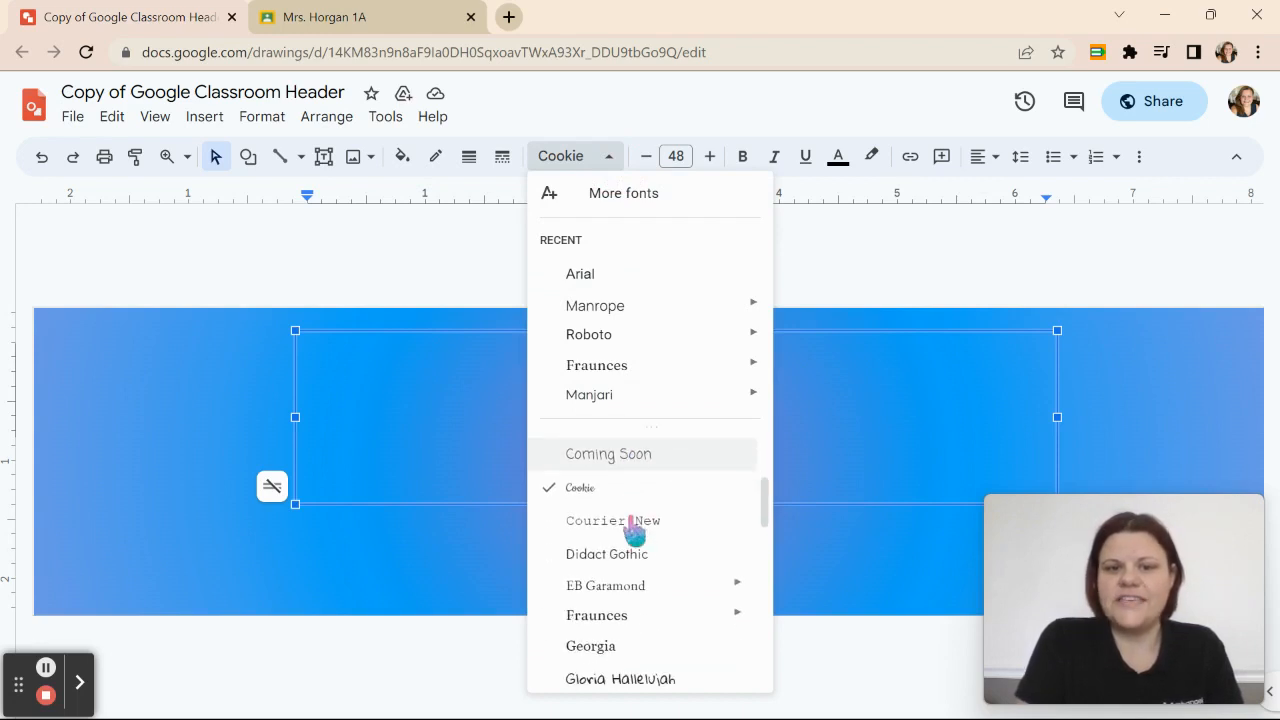
click(664, 195)
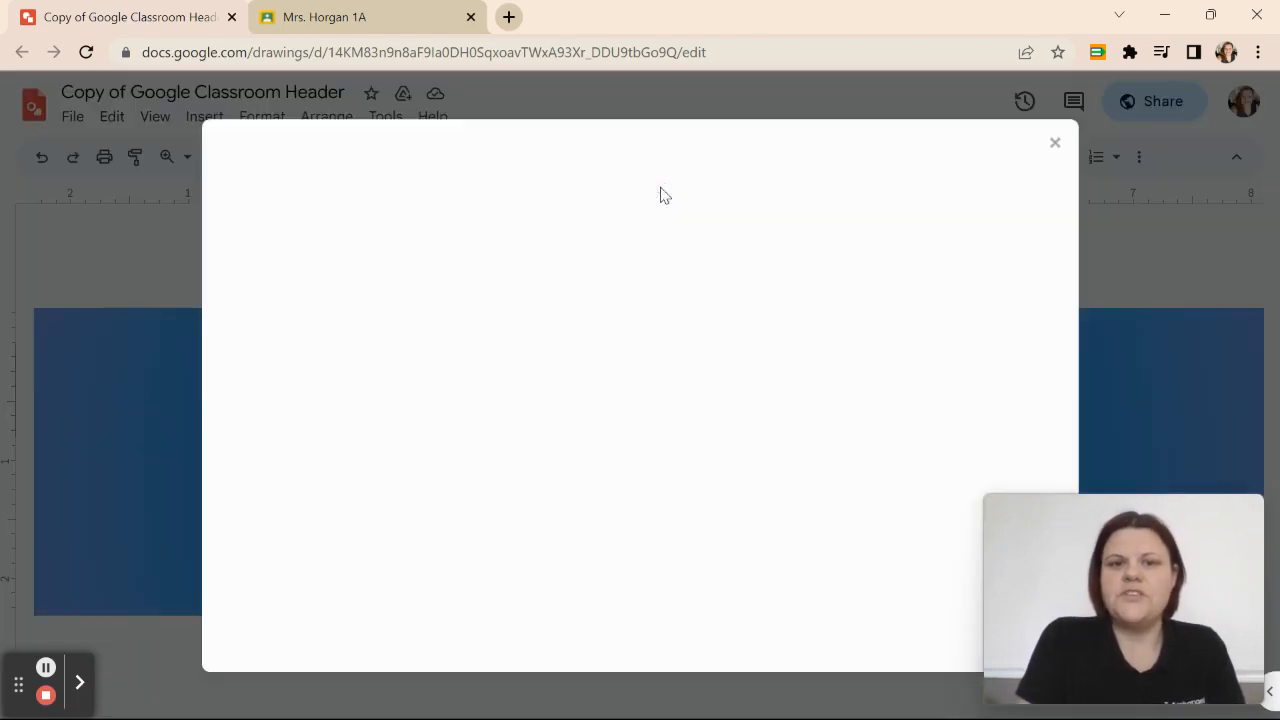
scroll(449, 371, down, 4)
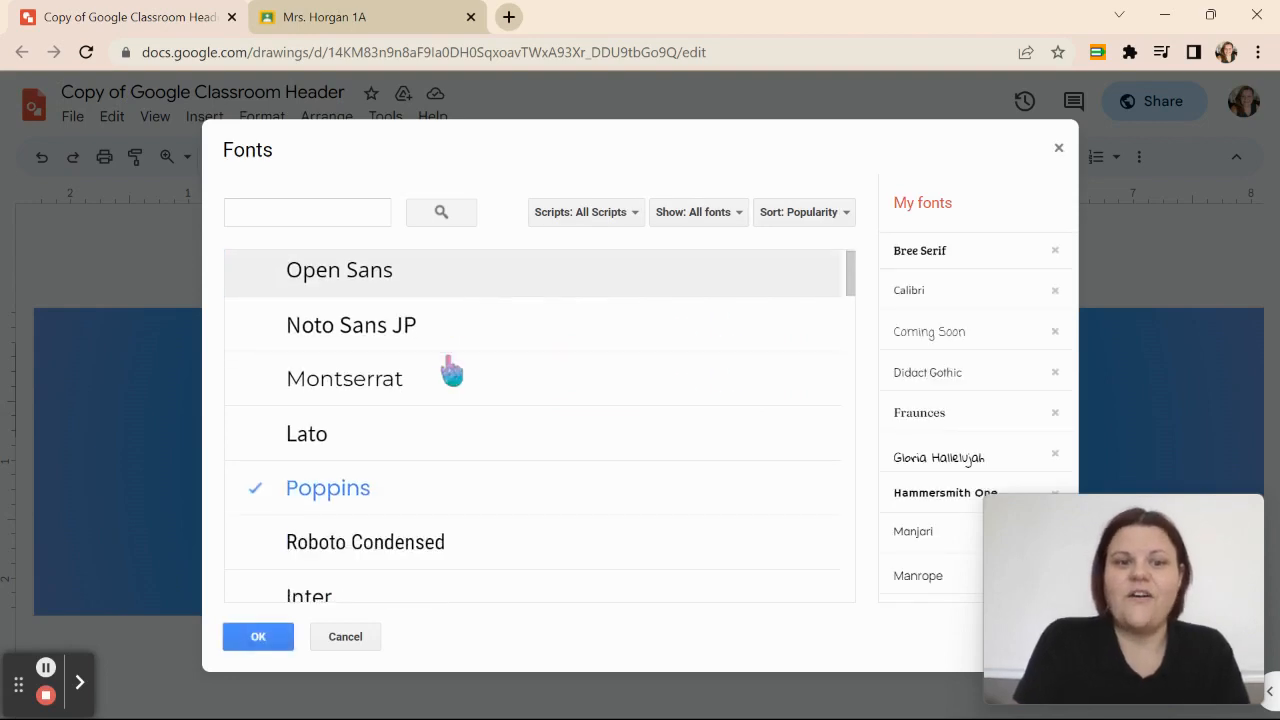
scroll(452, 370, down, 10)
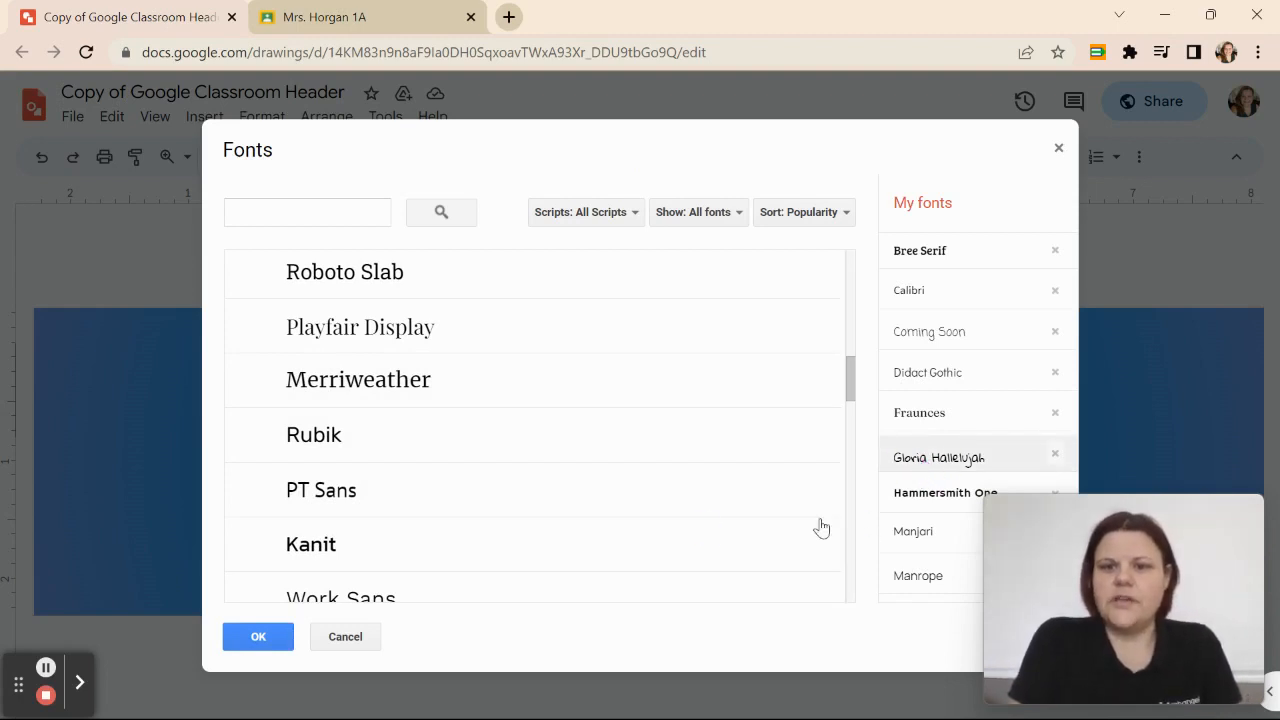
click(263, 638)
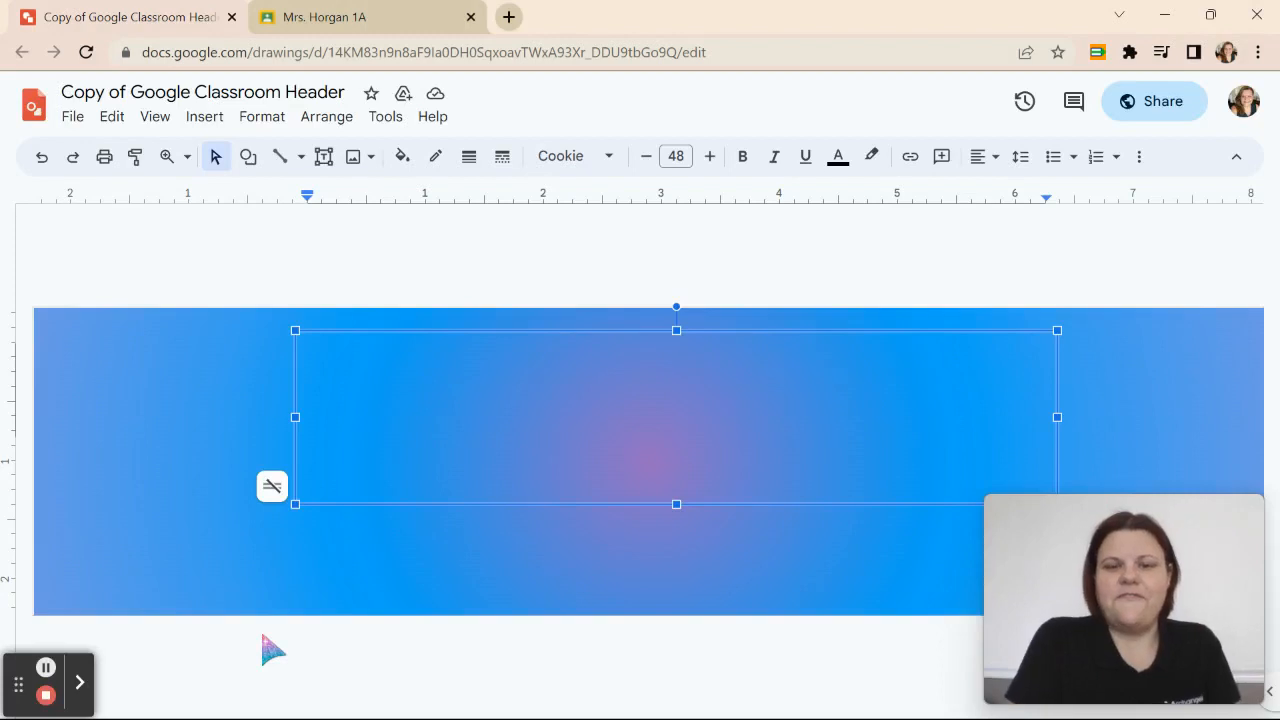
Step: Enter the teacher's name in possessive form followed by "Google Classroom" as the title, and move the text box to the banner's centre
text(Mrs. )
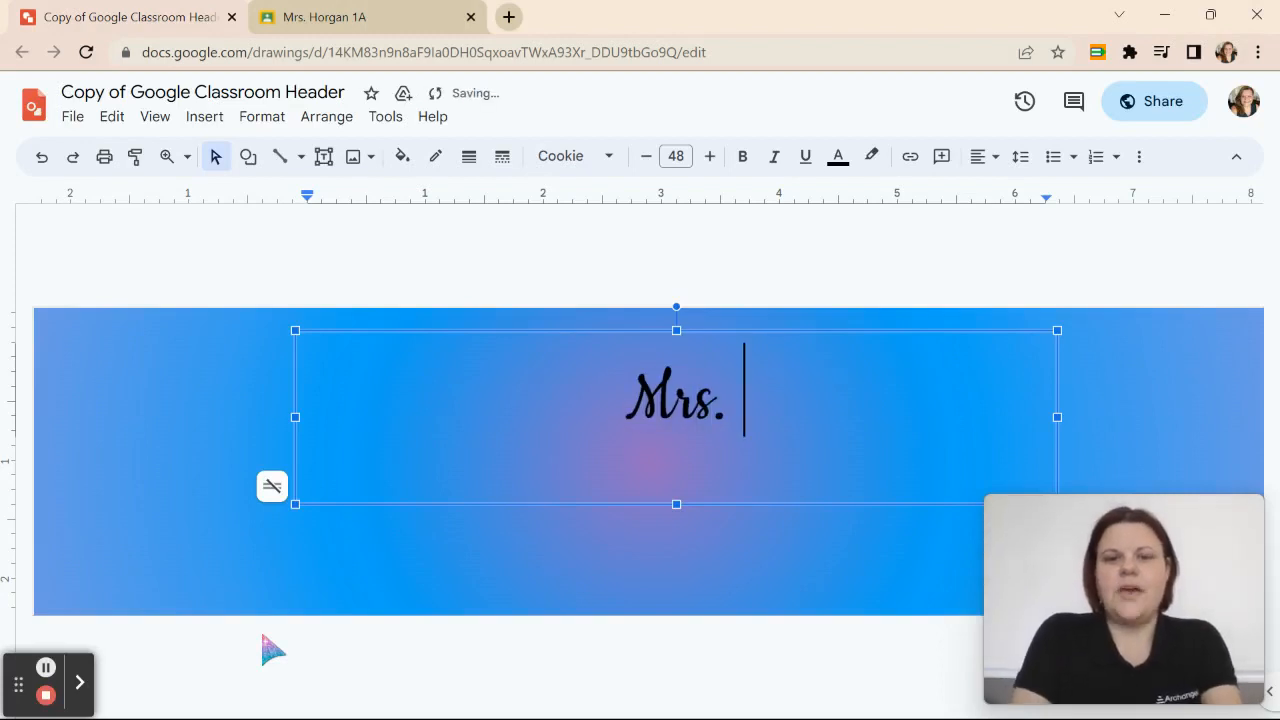
text(Horg)
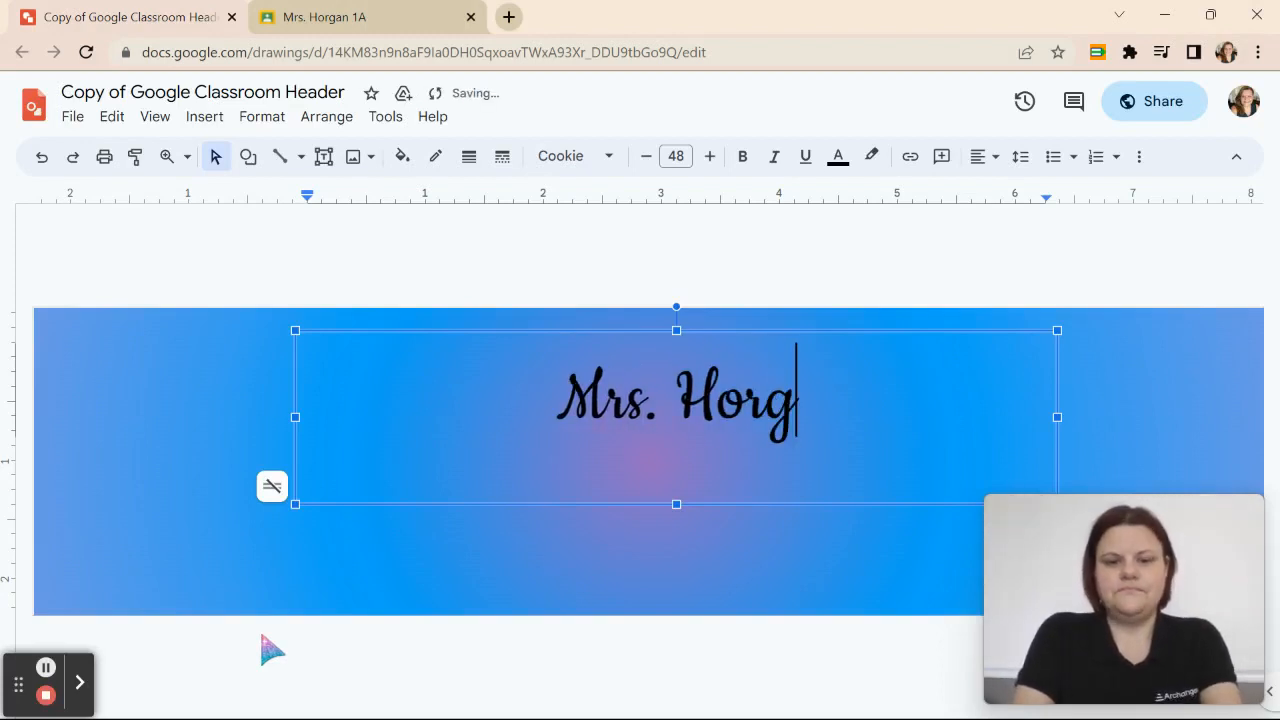
text(an's Goo)
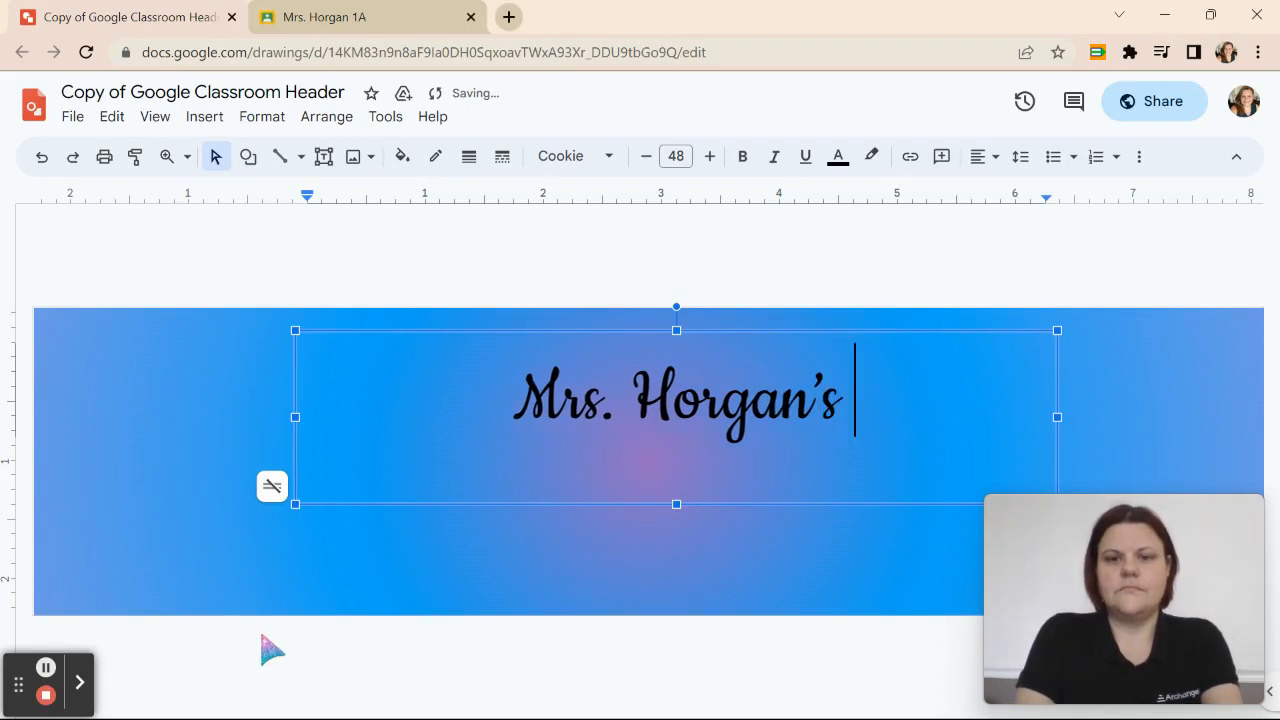
text(gle )
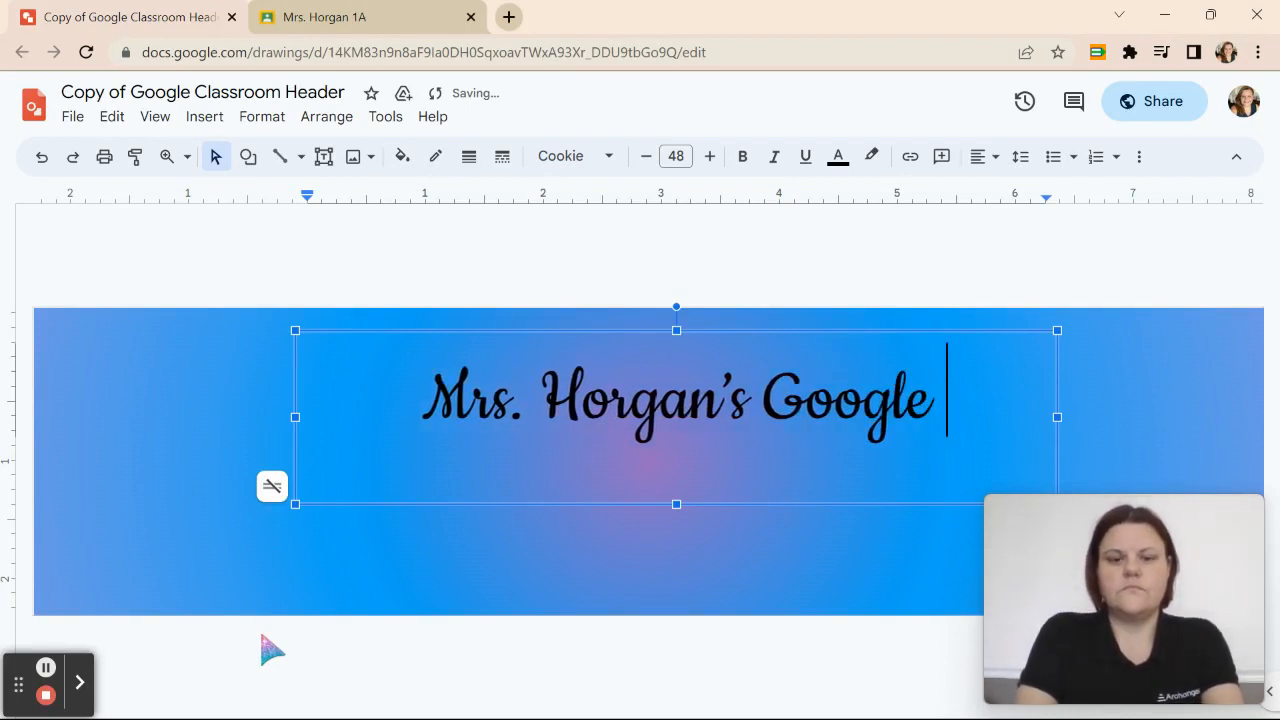
text(Classroom)
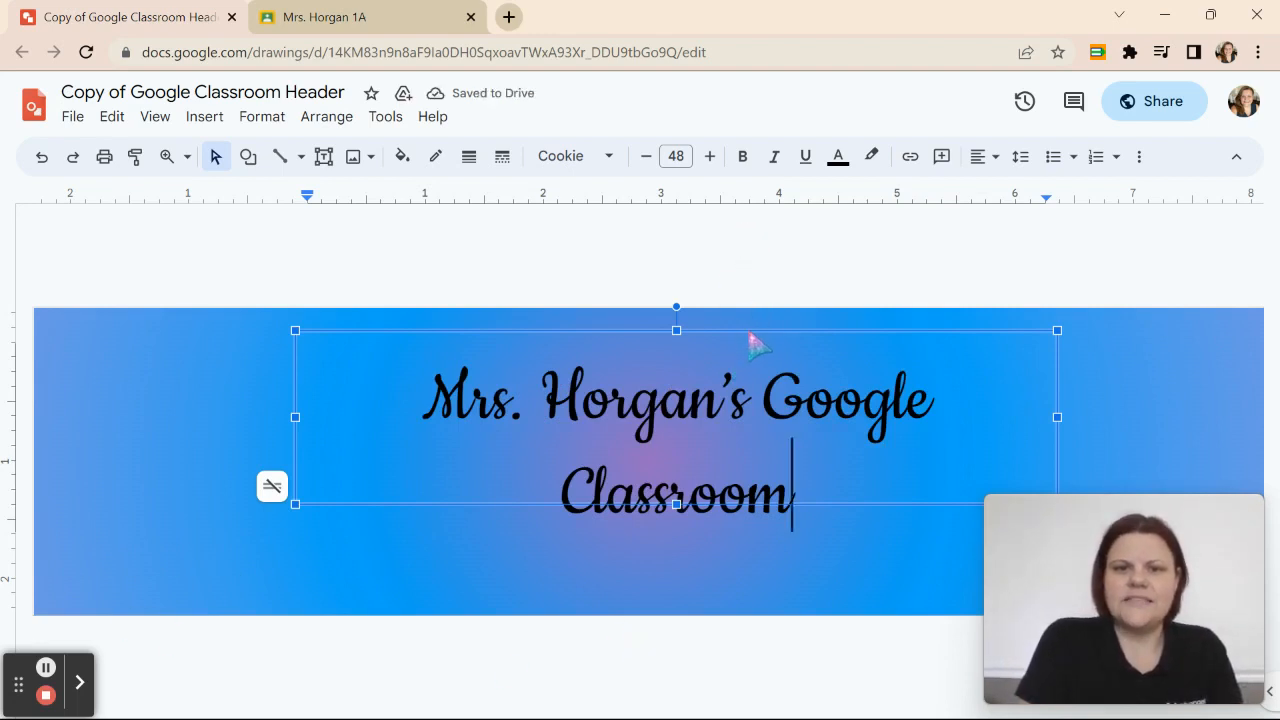
drag(752, 336, 721, 380)
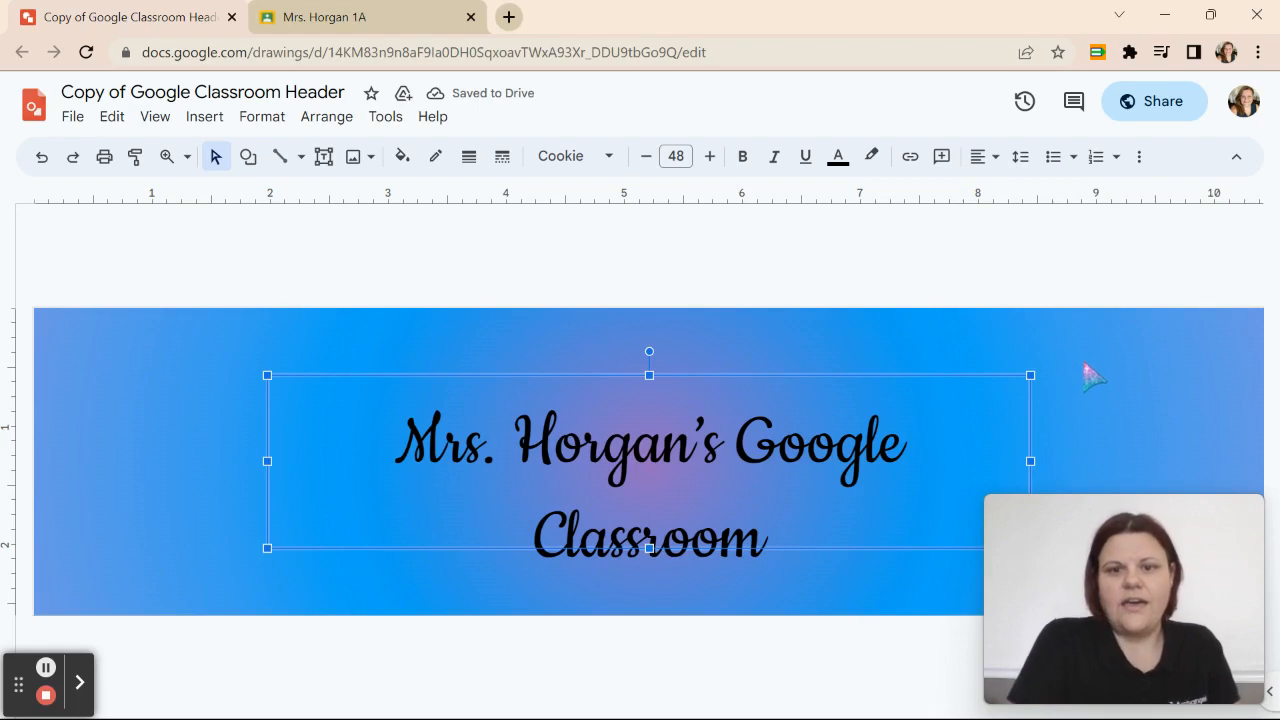
Step: Select the entire title text in the banner and set its text colour to white
key(Escape)
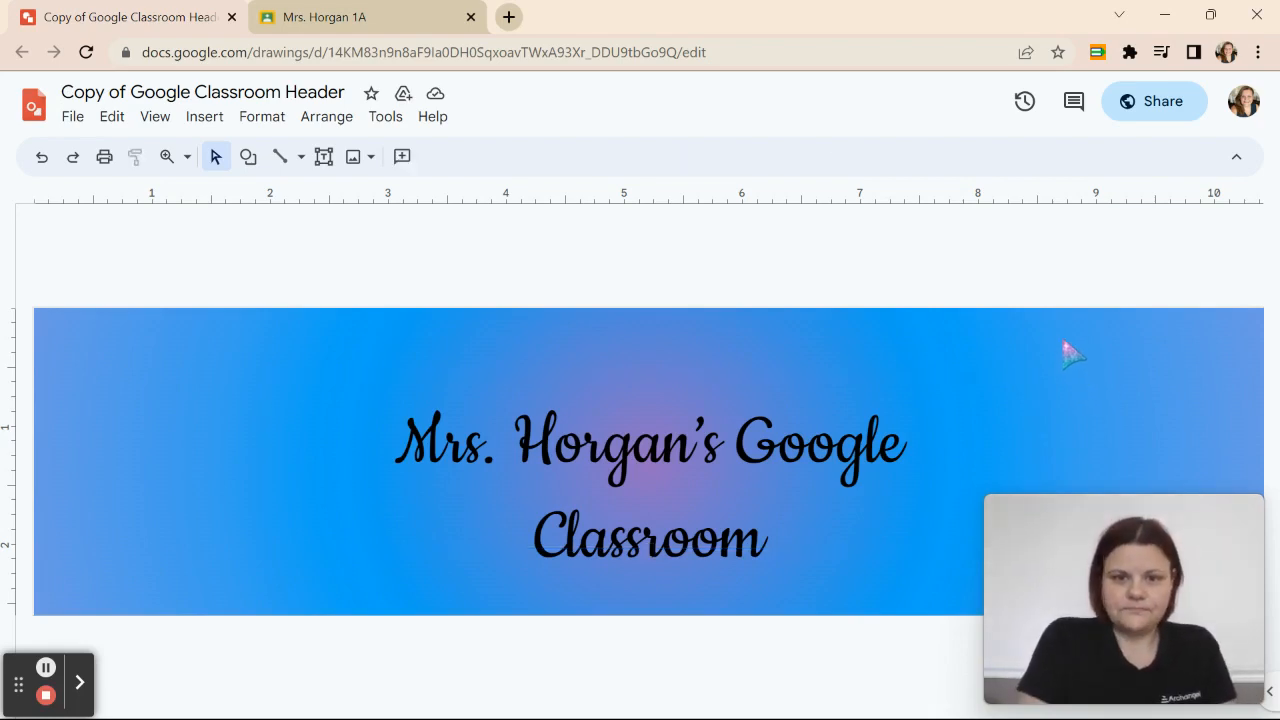
click(625, 480)
click(460, 436)
drag(392, 427, 820, 595)
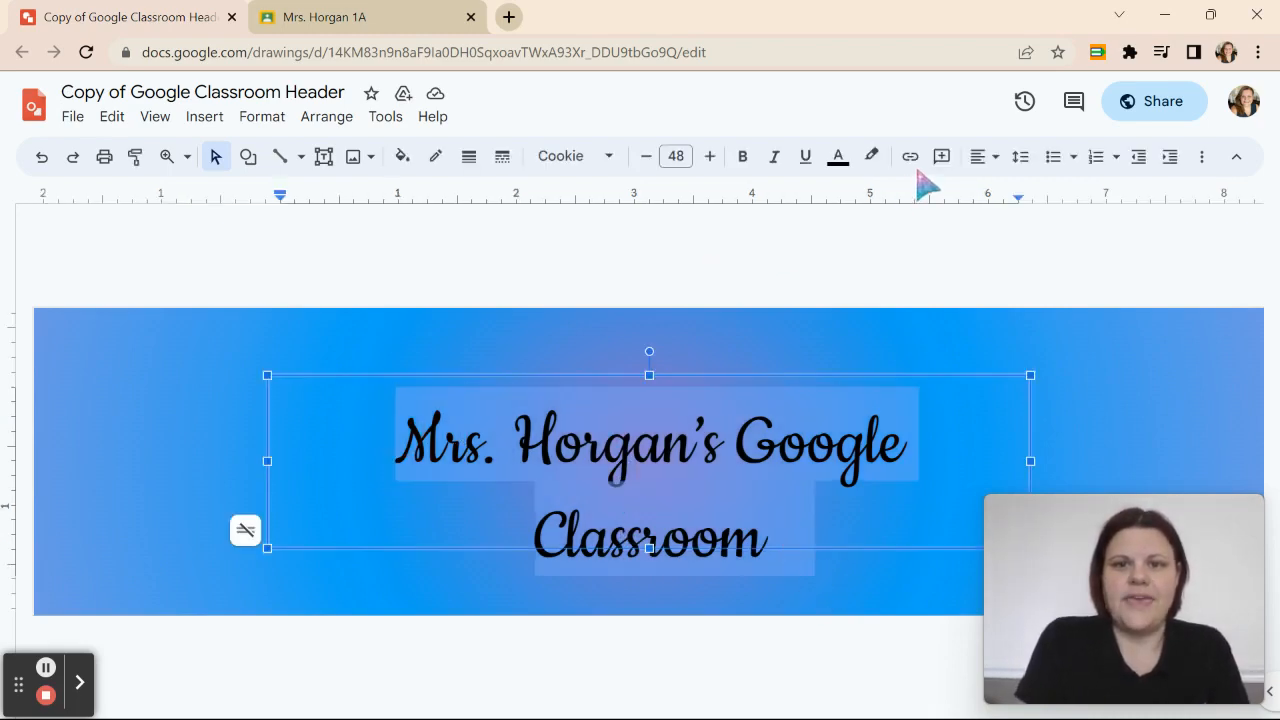
click(838, 157)
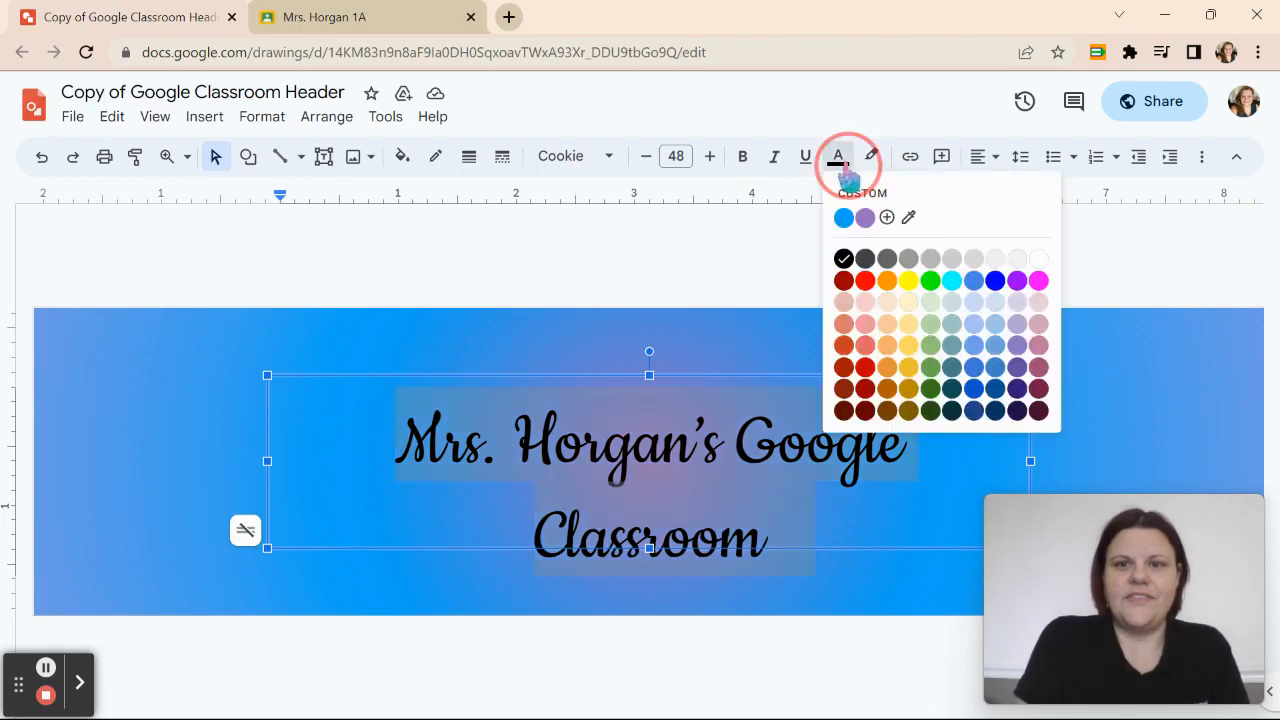
click(1038, 259)
click(1126, 384)
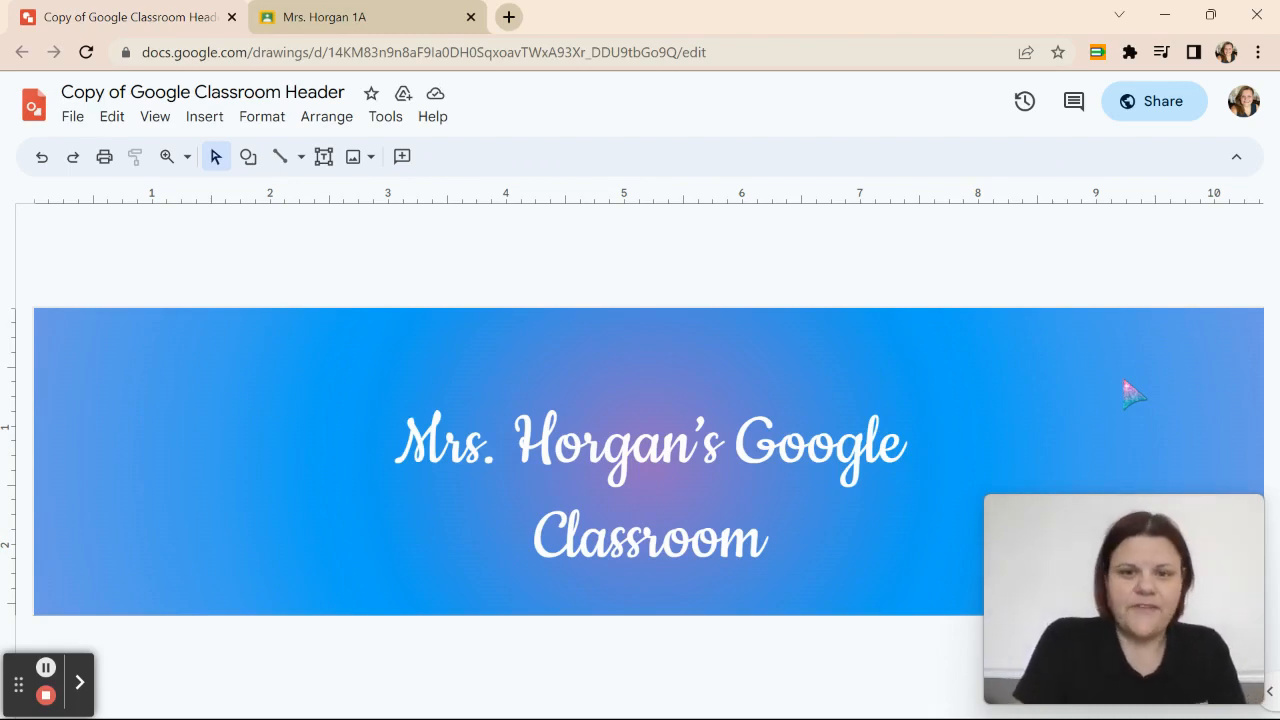
click(76, 118)
mouse_move(150, 345)
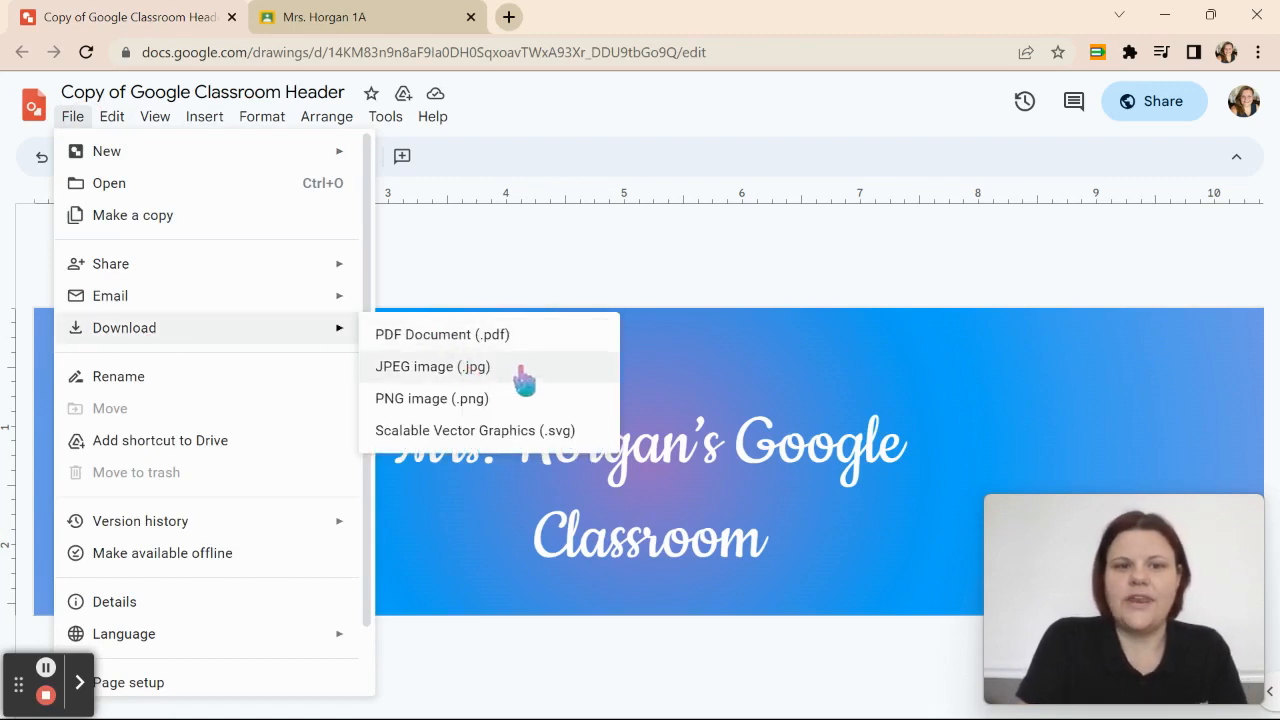
click(754, 393)
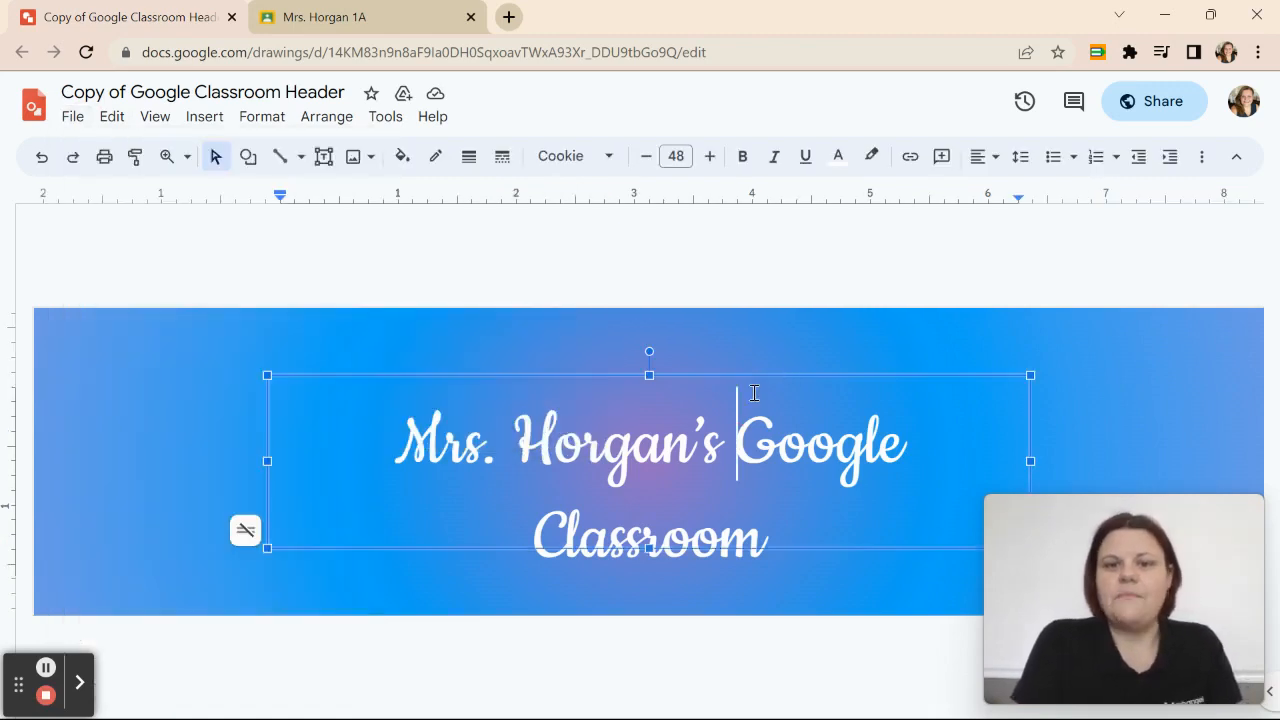
click(1060, 390)
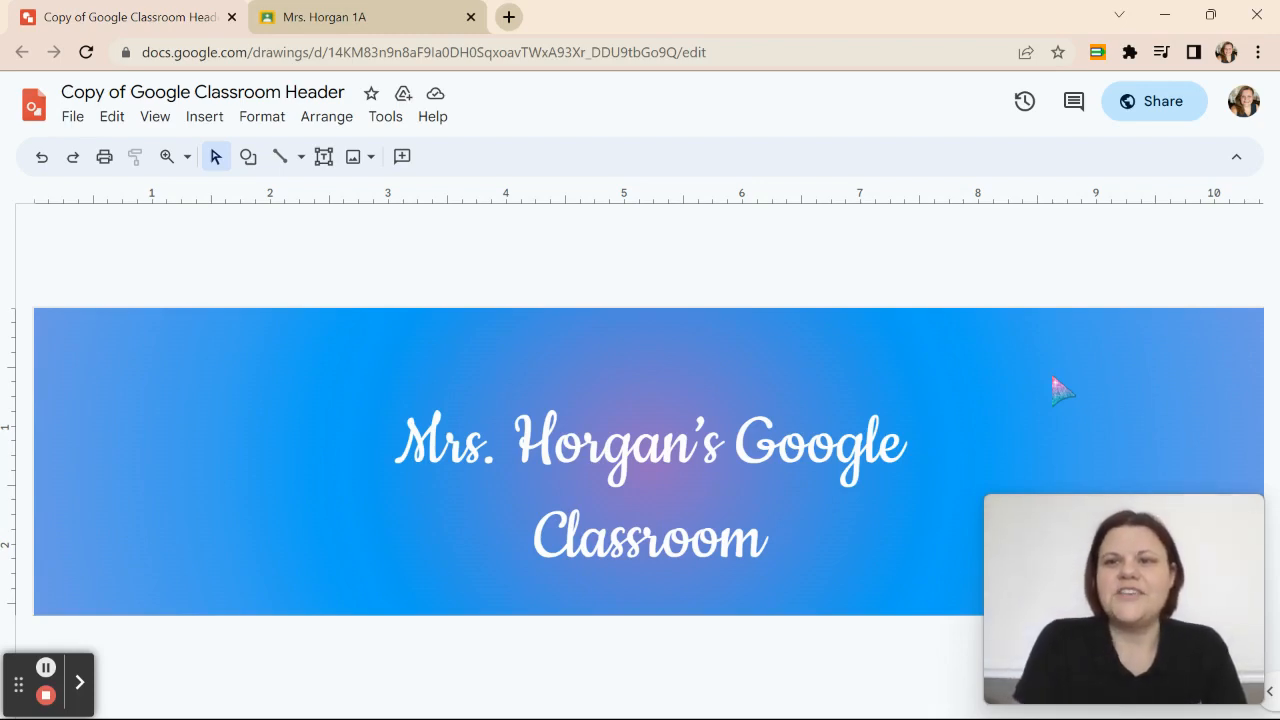
Step: Find the waving "hieee!" sticker in the Bitmoji extension with the search "Hi there", copy its image and paste it into the drawing
click(1135, 57)
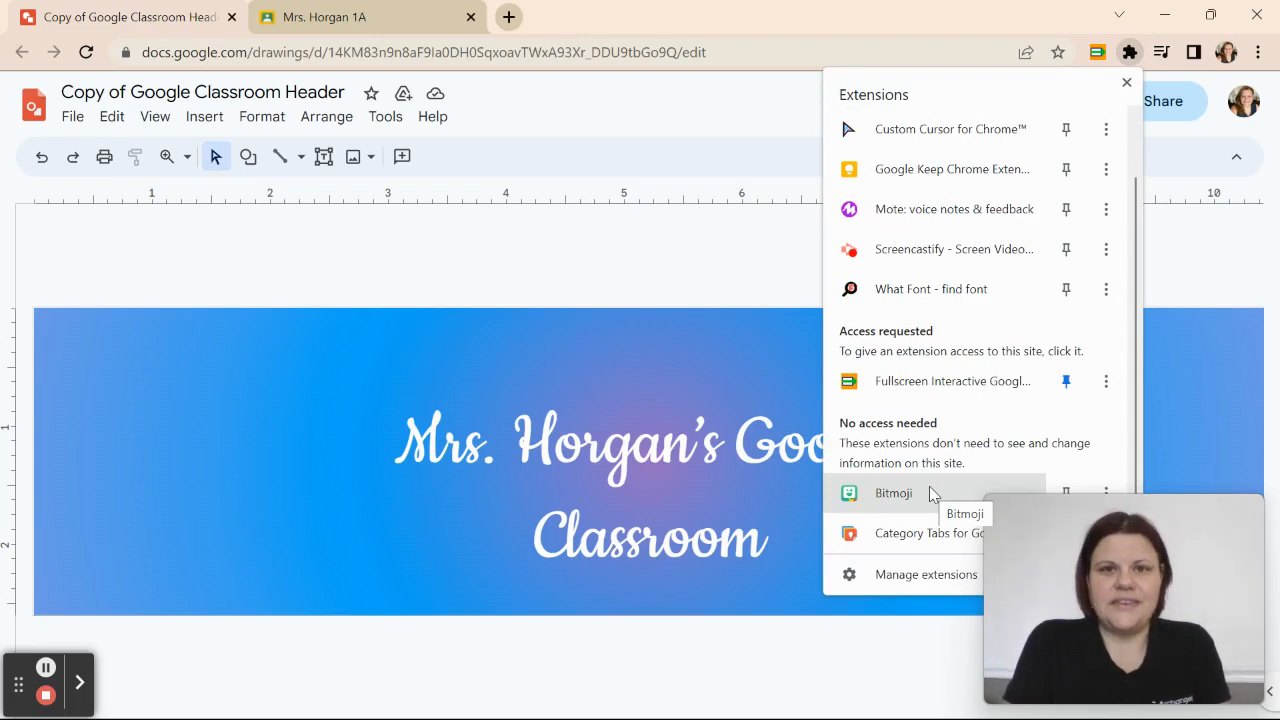
click(929, 490)
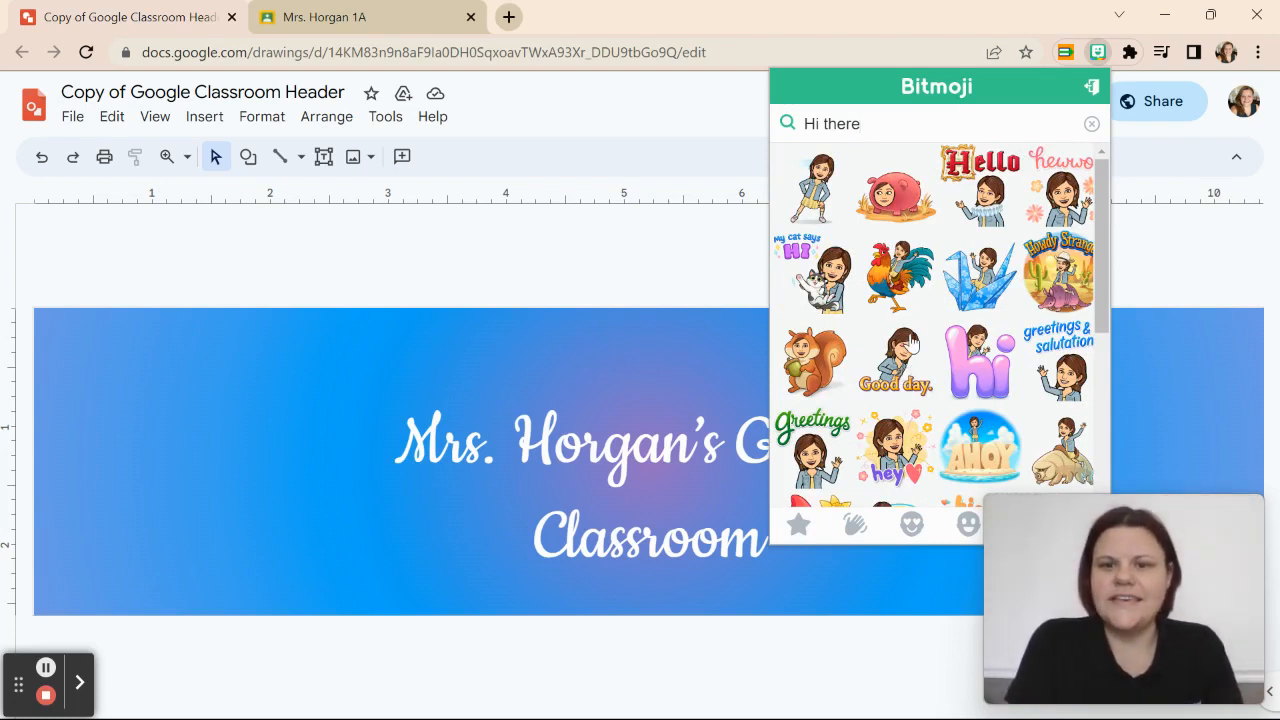
scroll(910, 343, down, 3)
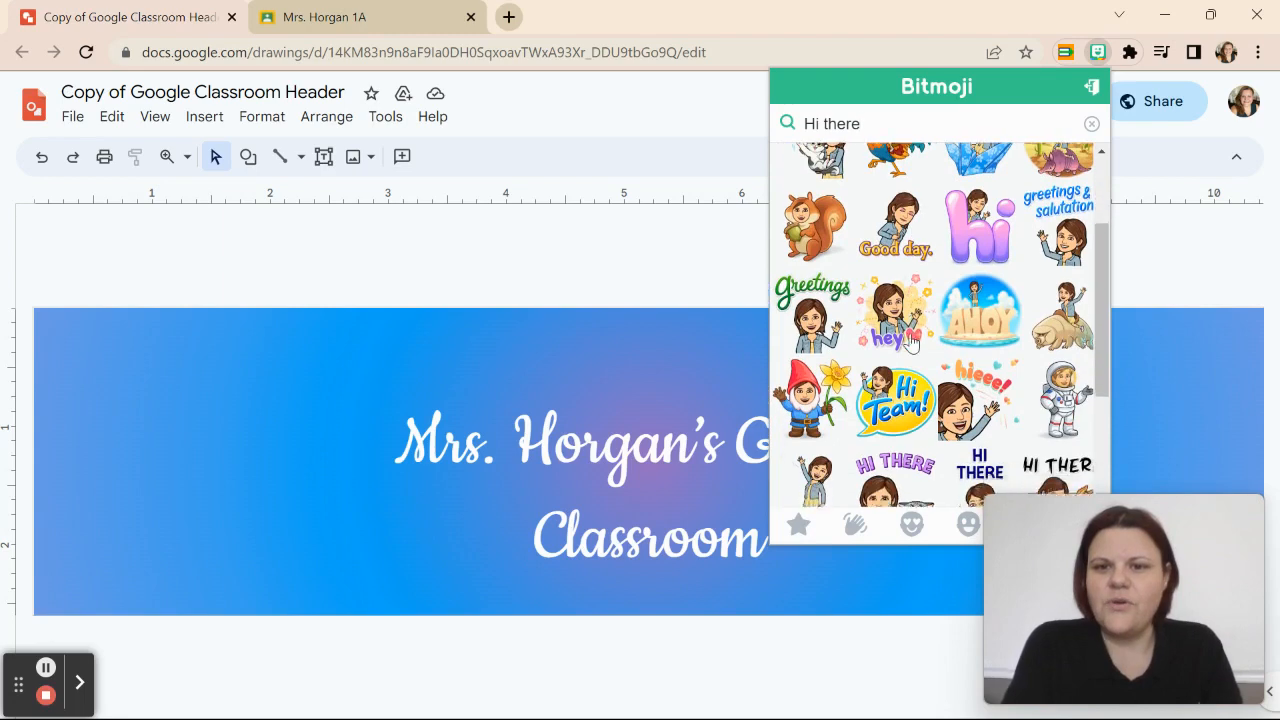
scroll(910, 343, down, 3)
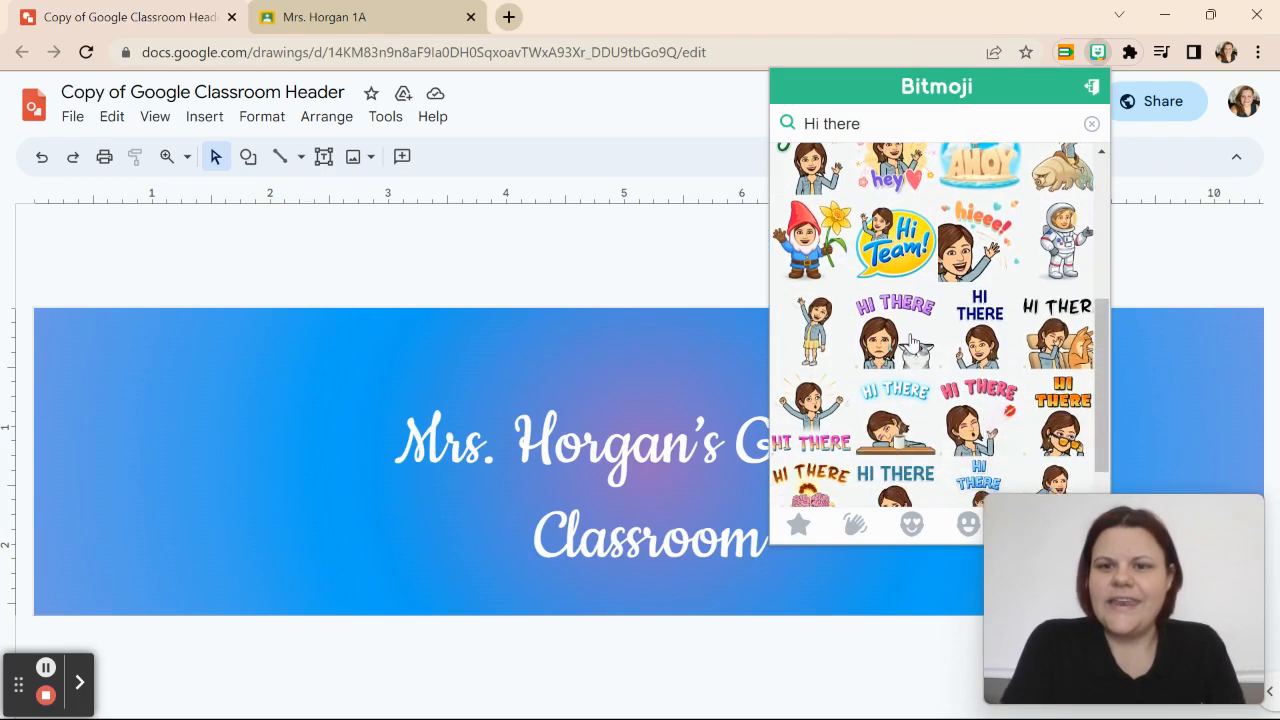
scroll(910, 343, down, 1)
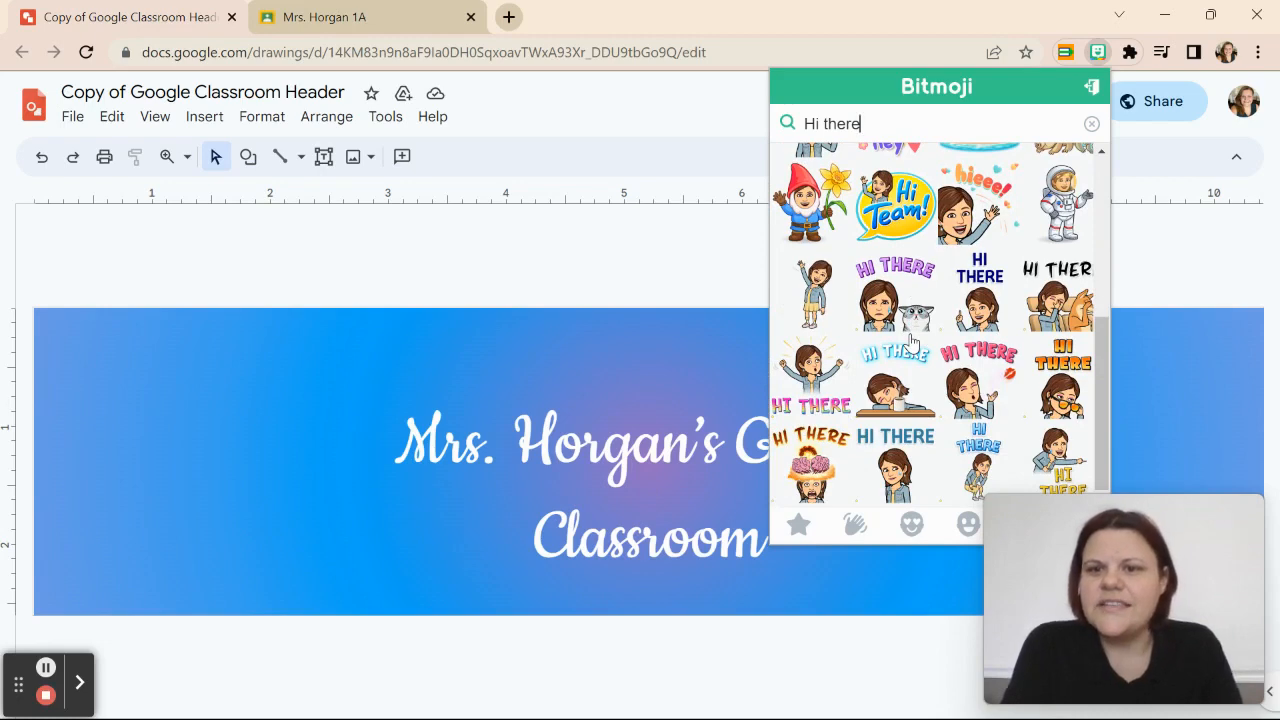
scroll(910, 343, up, 2)
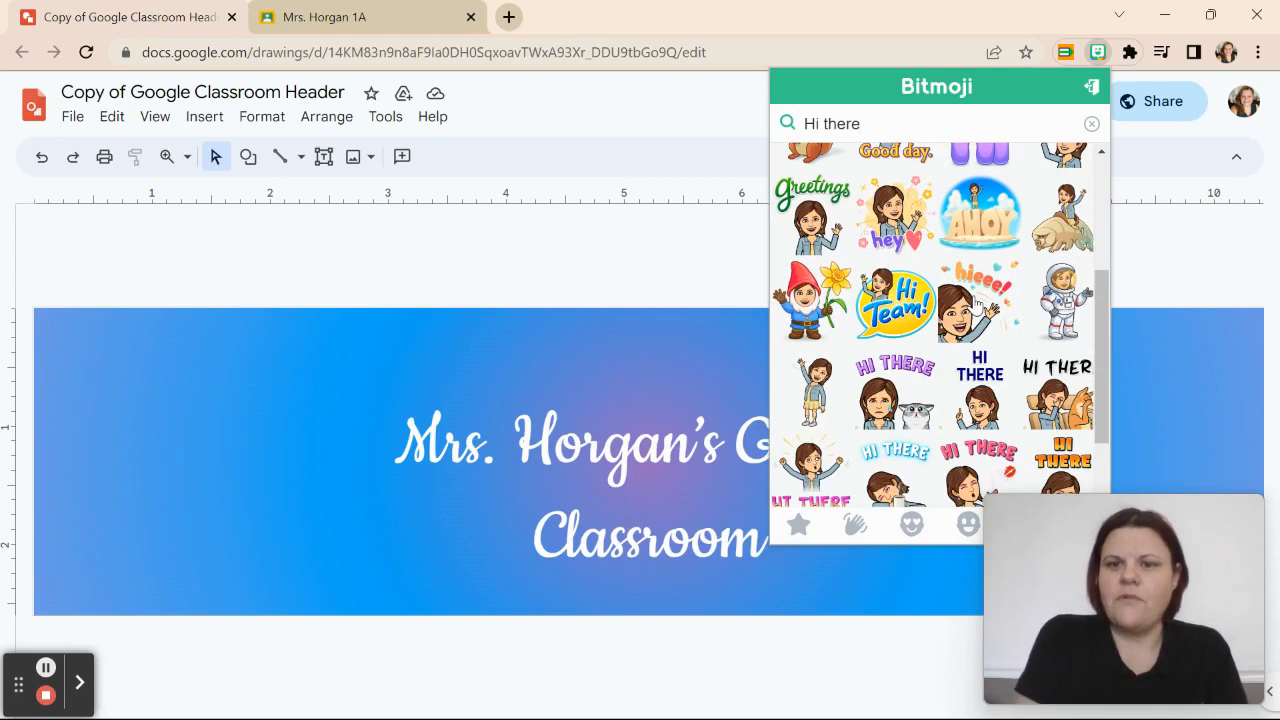
right_click(977, 300)
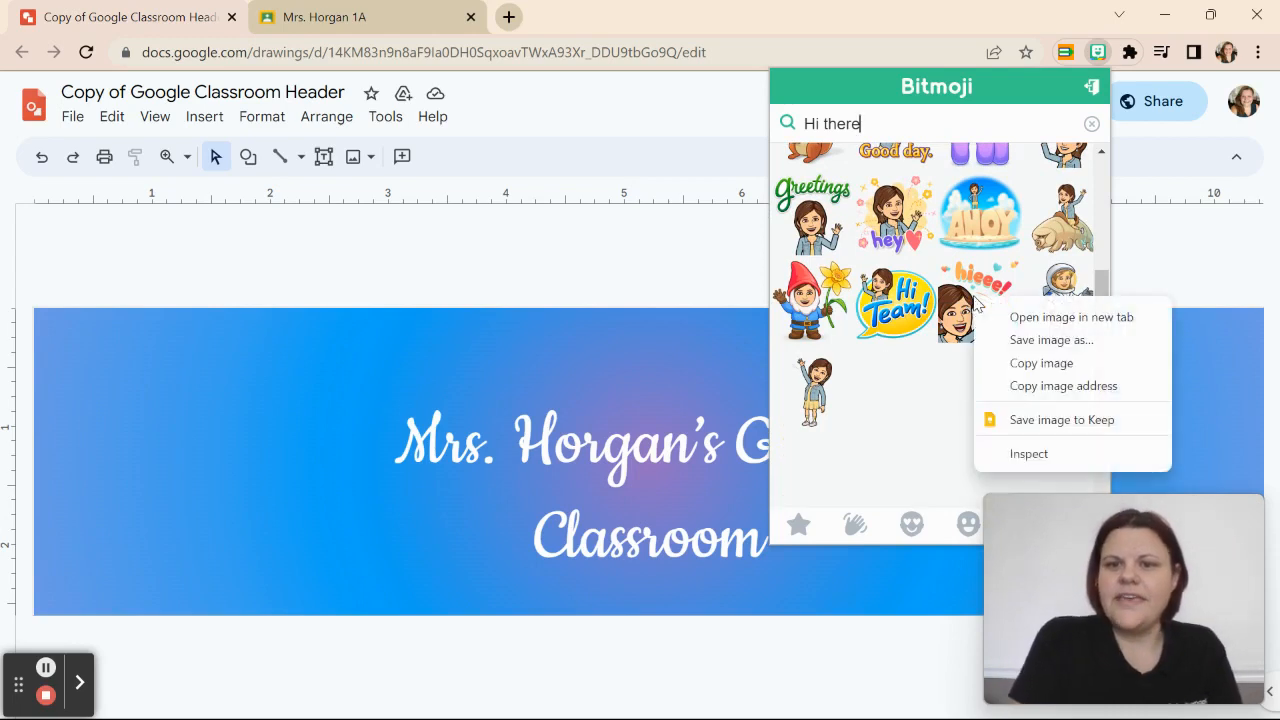
click(1041, 363)
click(212, 428)
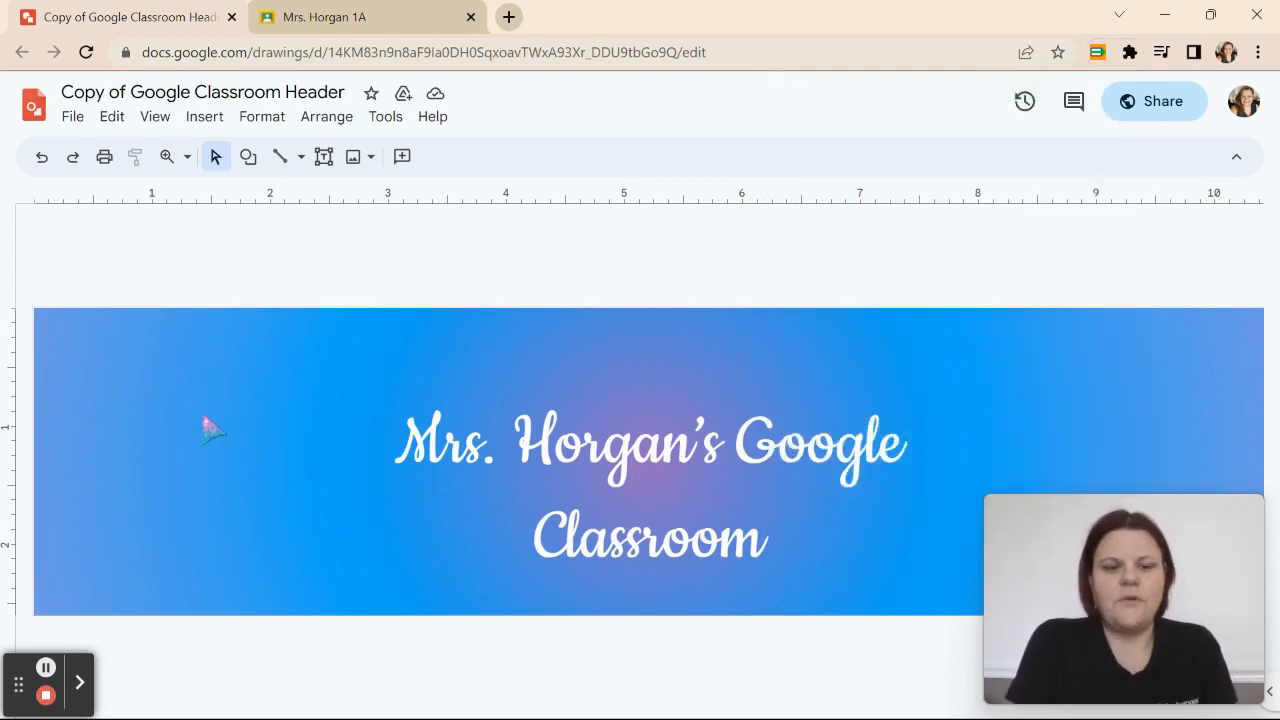
key(ctrl+v)
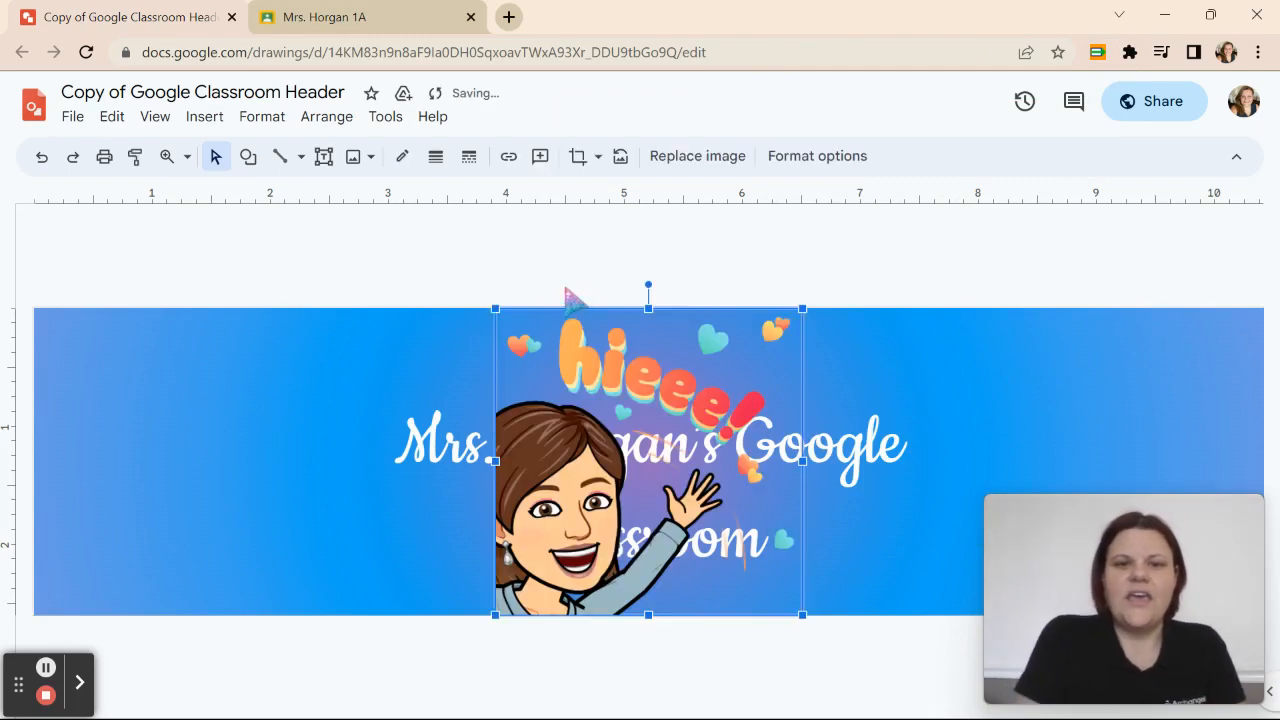
Step: Shrink the pasted Bitmoji to about three quarters of its size and place it at the banner's left end, clear of the title
drag(494, 308, 577, 380)
key(Left)
key(Left)
key(Left)
key(Left)
key(Left)
key(Left)
key(Left)
key(Left)
key(Left)
key(Left)
key(Left)
key(Left)
key(Left)
key(Left)
key(Left)
key(Left)
key(Left)
key(Left)
key(Left)
key(Left)
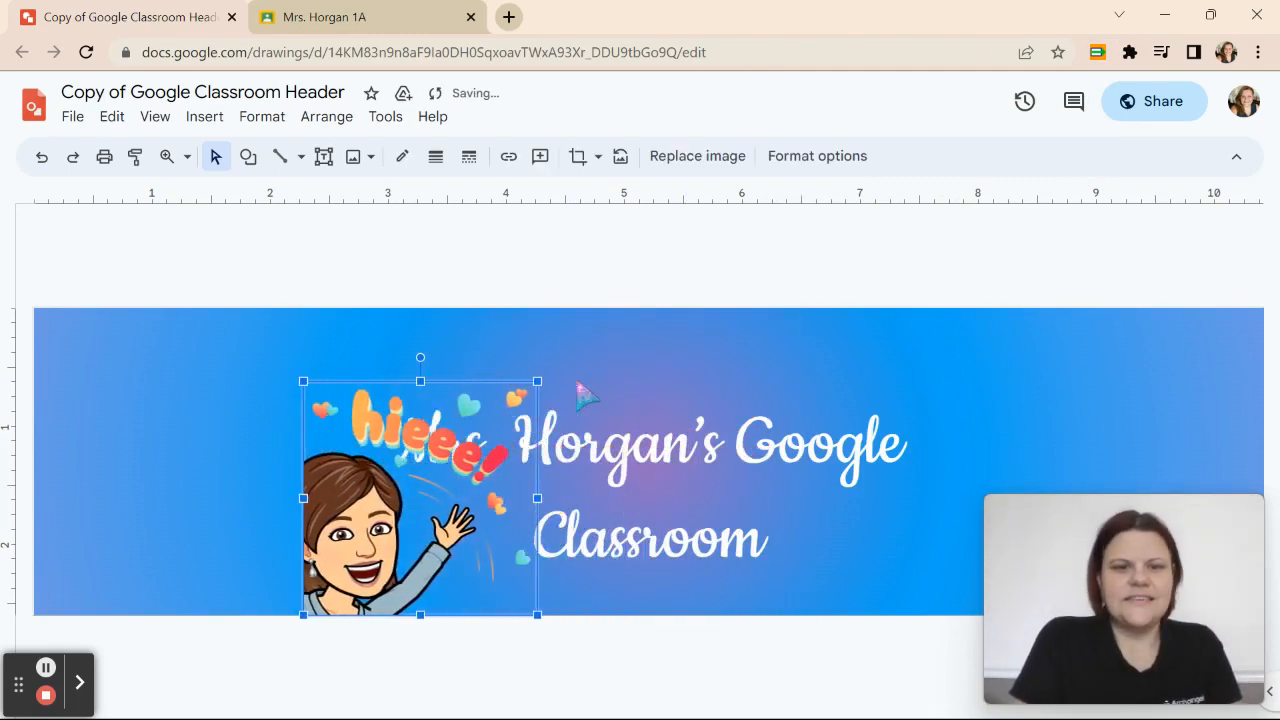
key(Up)
key(Up)
key(Up)
key(Up)
key(Left)
key(Left)
key(Left)
key(Left)
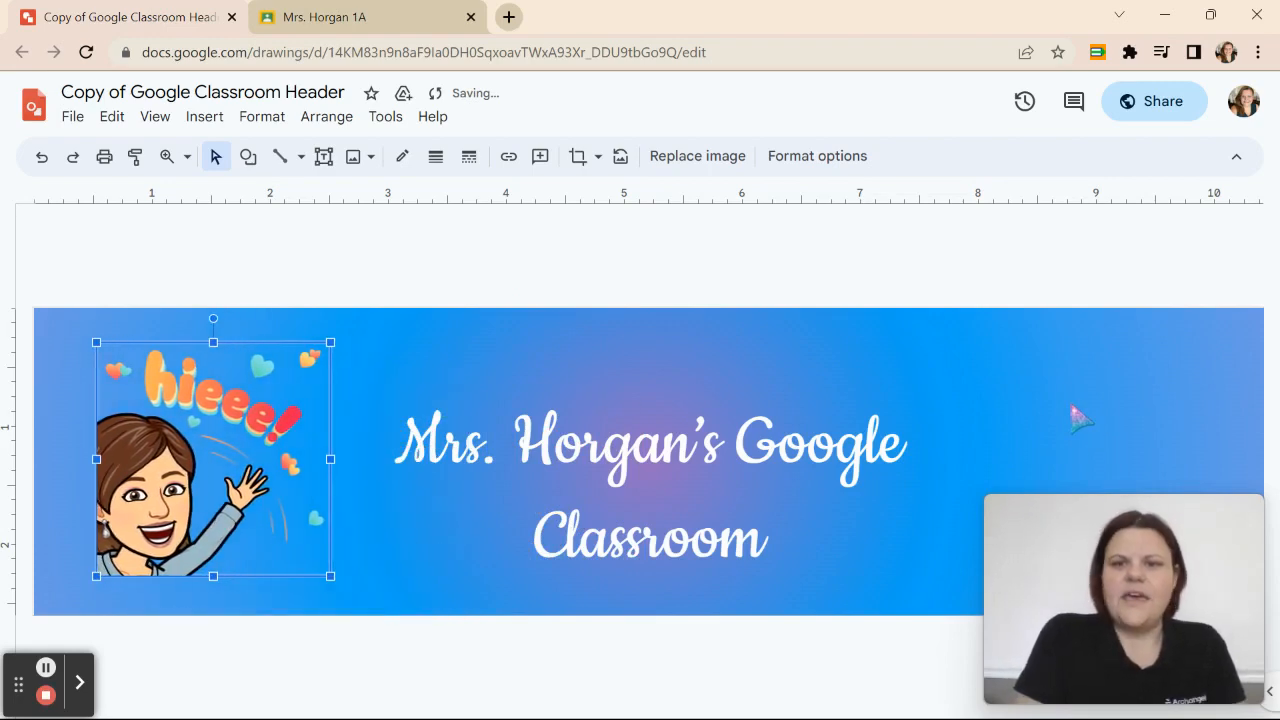
key(Escape)
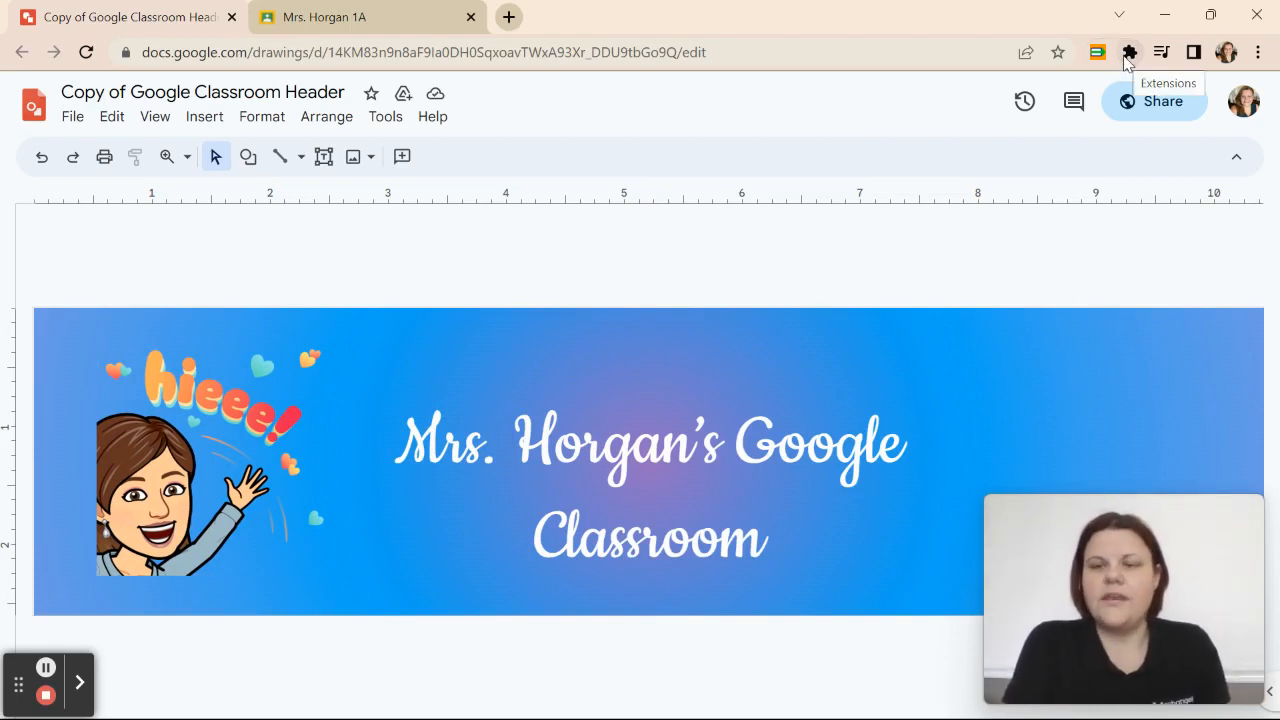
Step: Search the web for a "Textbook" image to insert, and refine the search to "textbook transparent background"
click(209, 121)
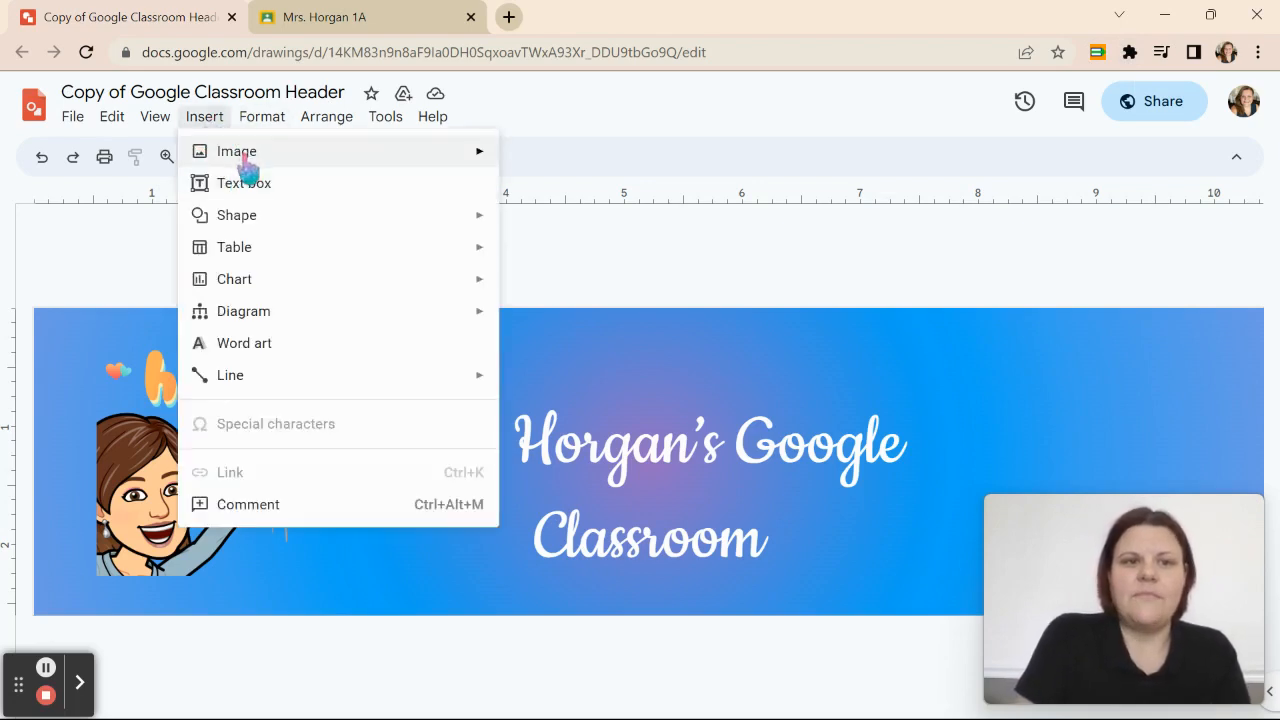
mouse_move(248, 162)
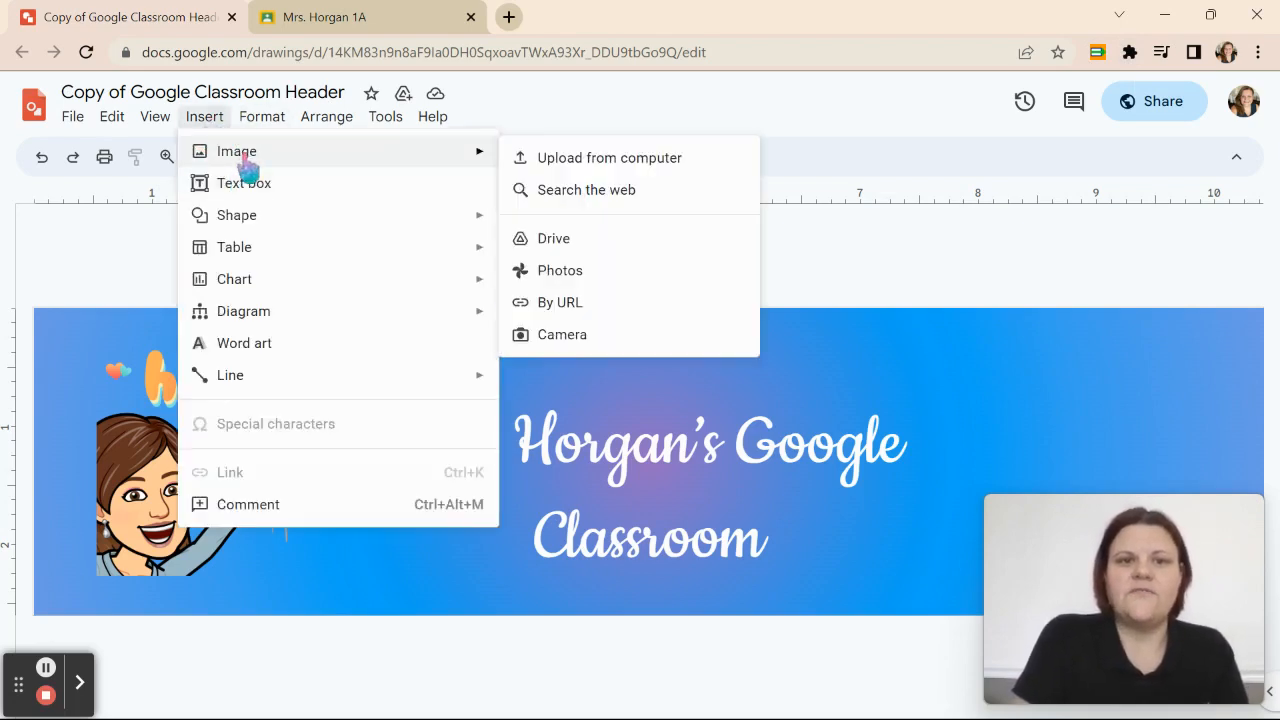
click(586, 190)
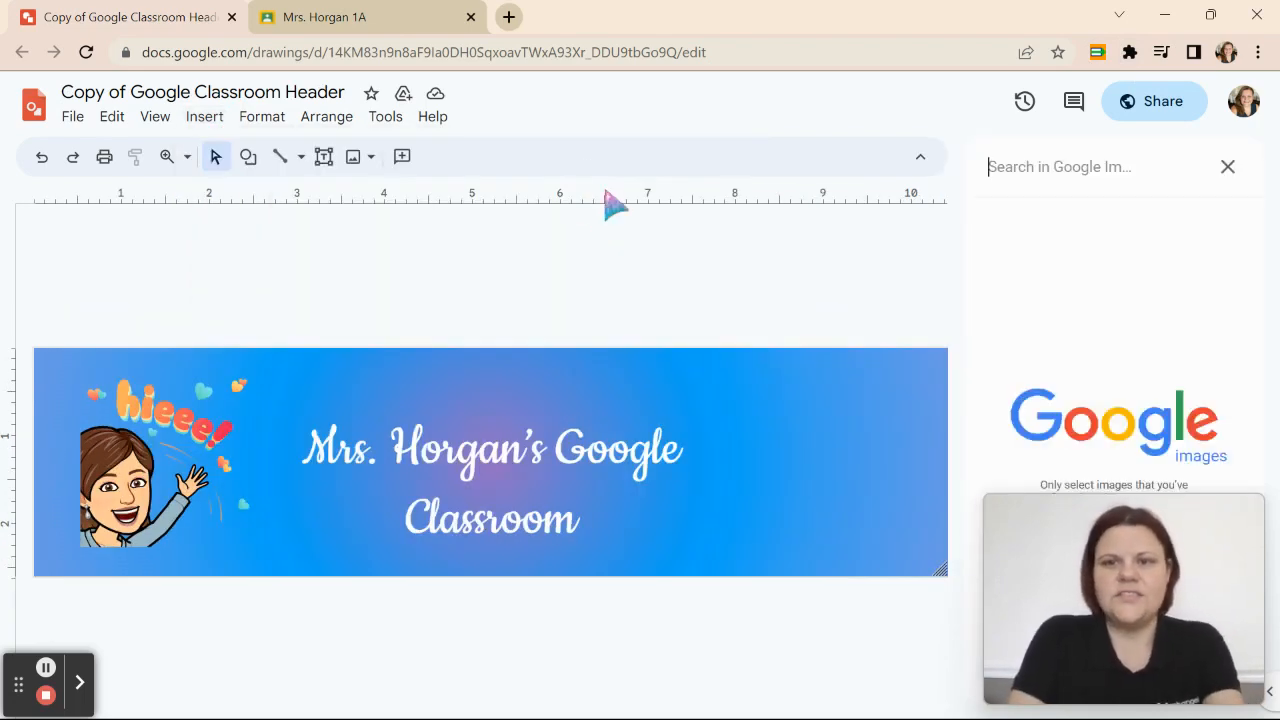
text(Textbook)
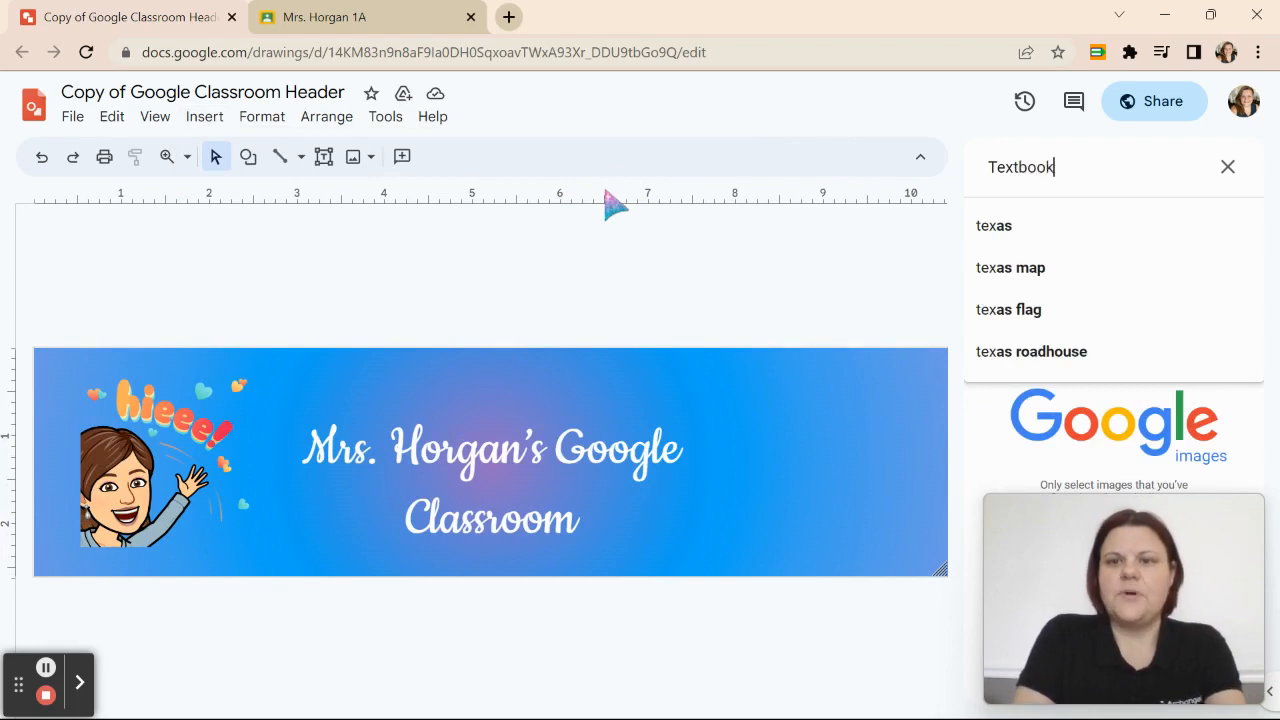
key(Return)
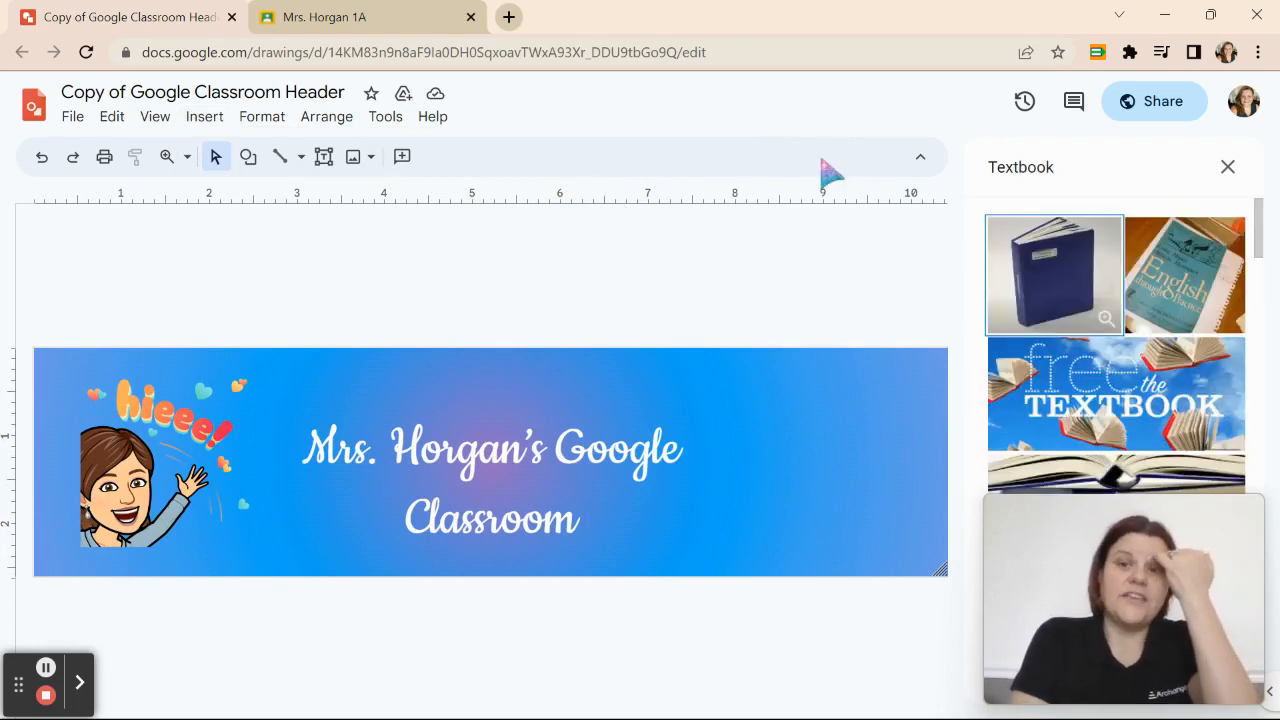
scroll(1035, 305, down, 5)
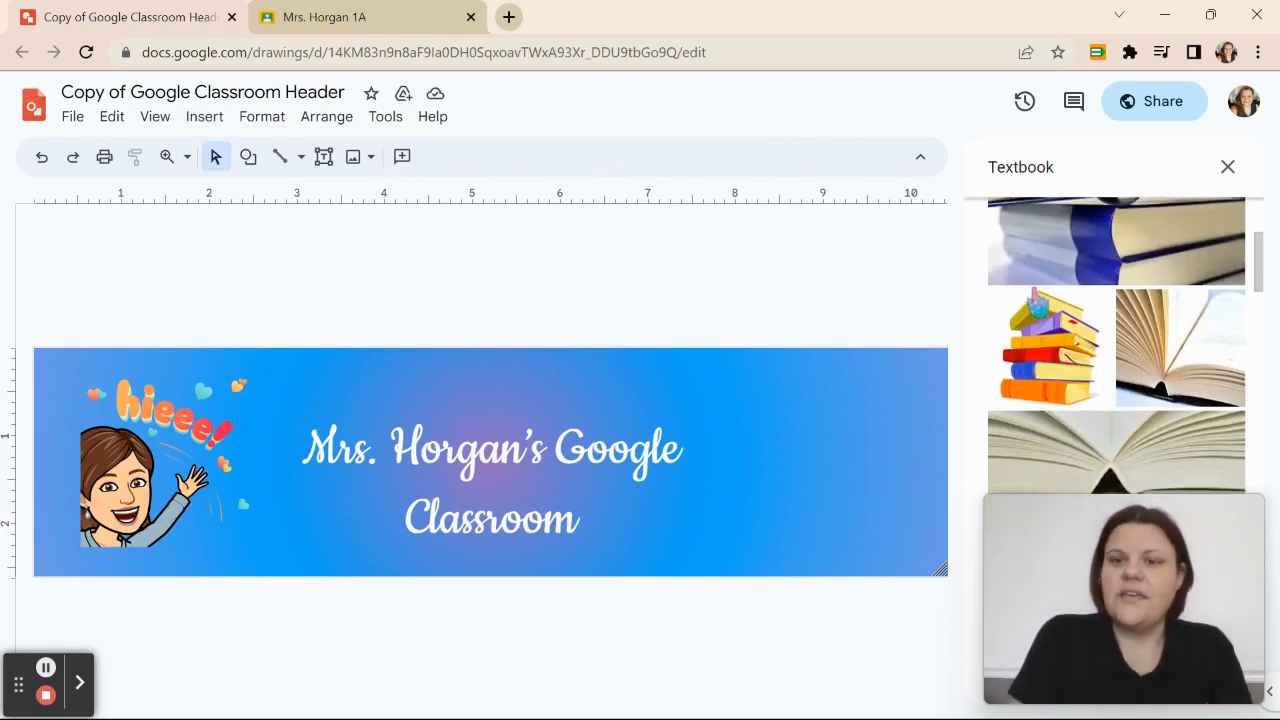
click(1066, 166)
text(transpa)
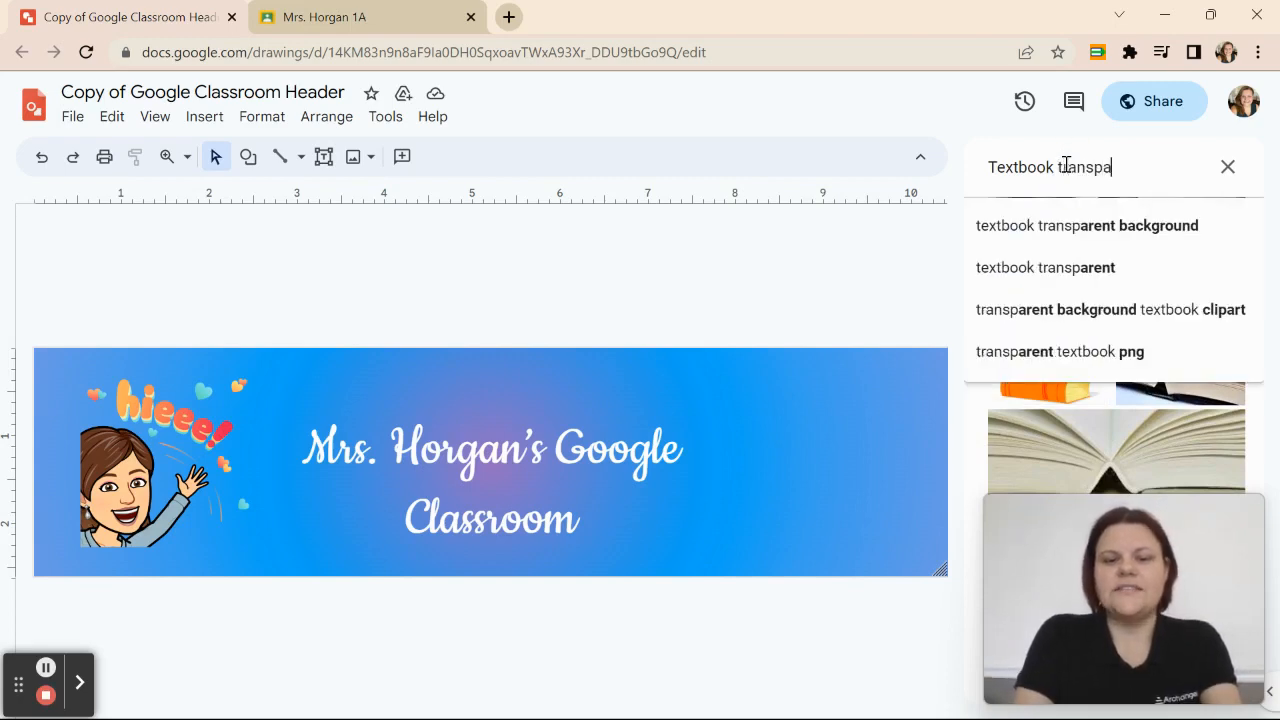
text(rent)
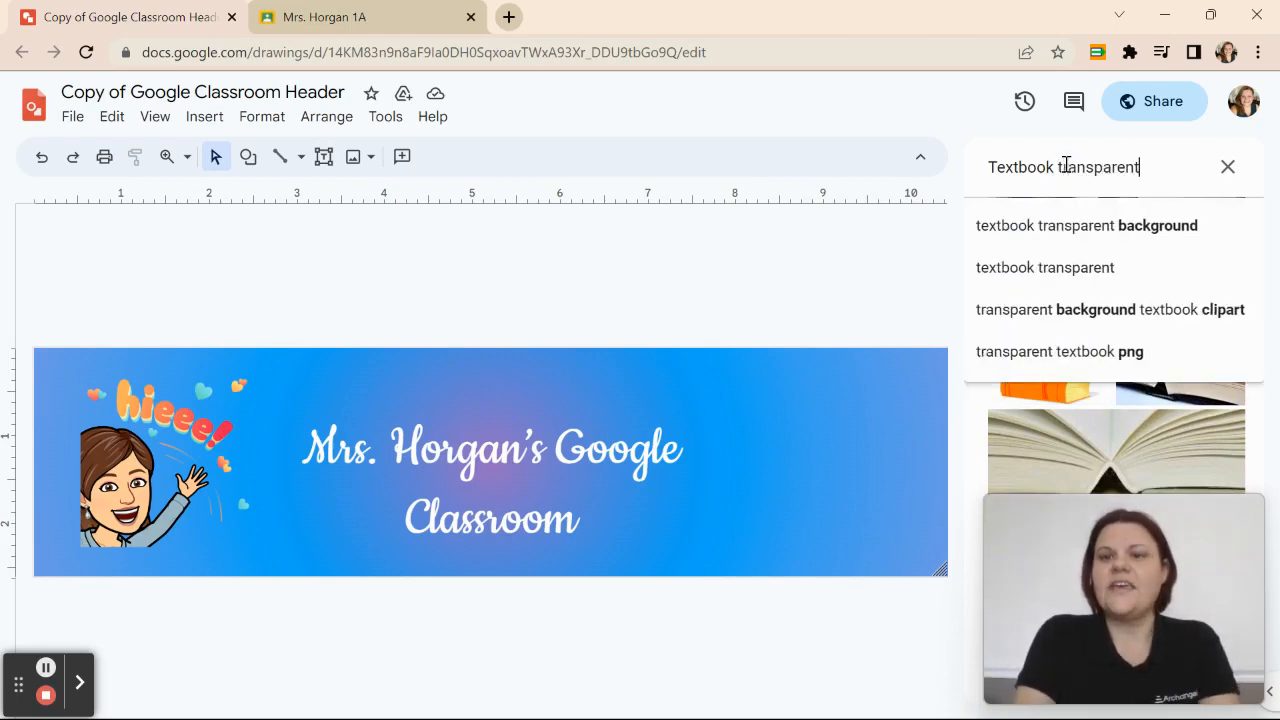
click(1180, 238)
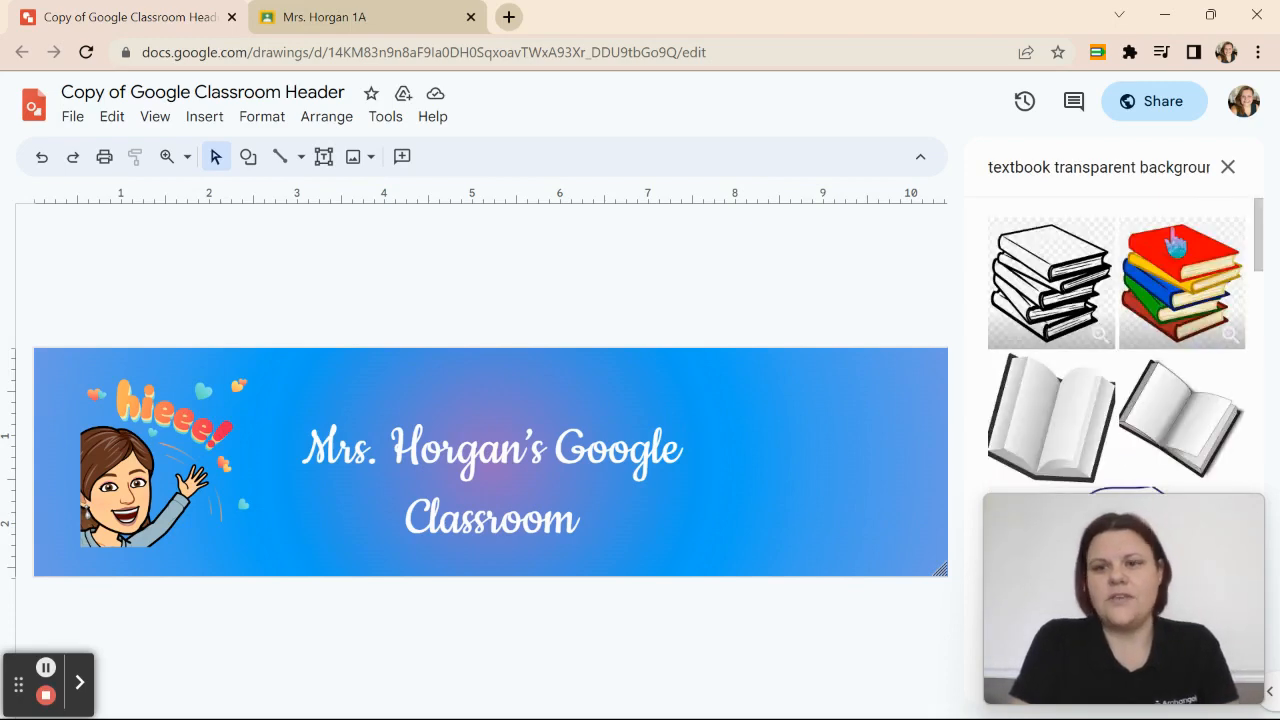
Step: Try out the multicoloured stack-of-books image on the banner, shifting it to the right, and delete it again
click(1182, 268)
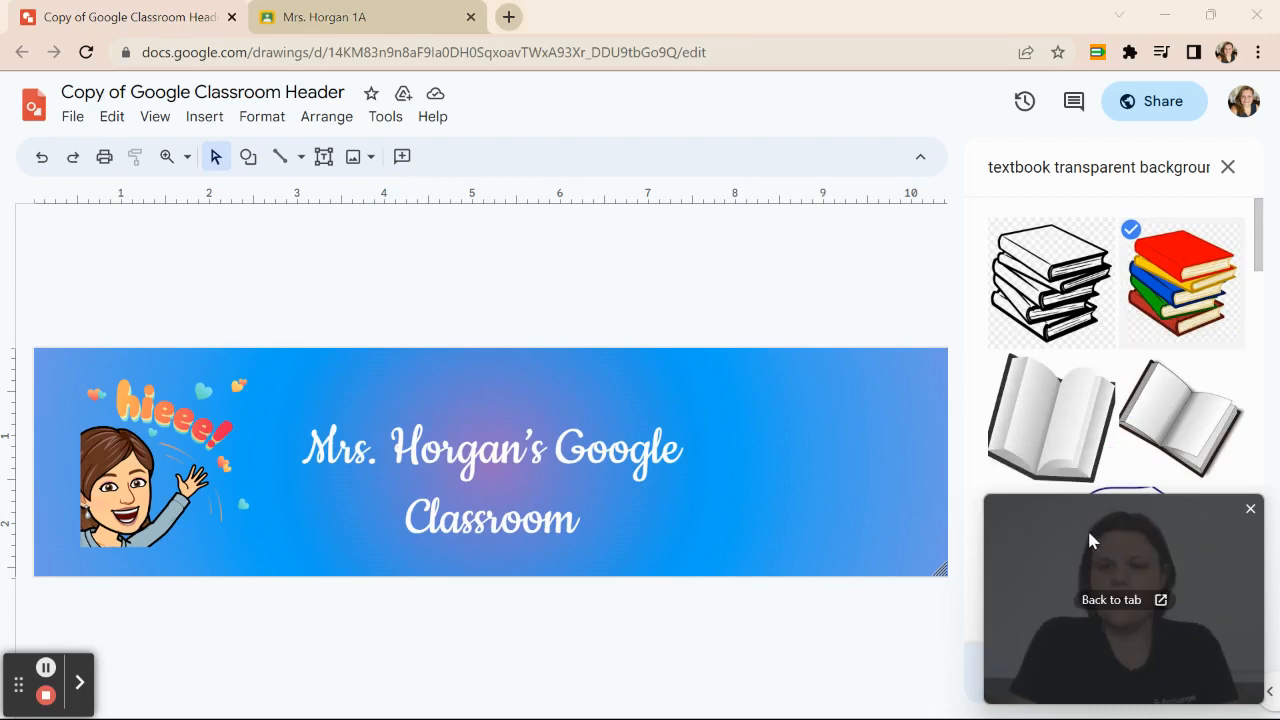
drag(1088, 537, 1088, 366)
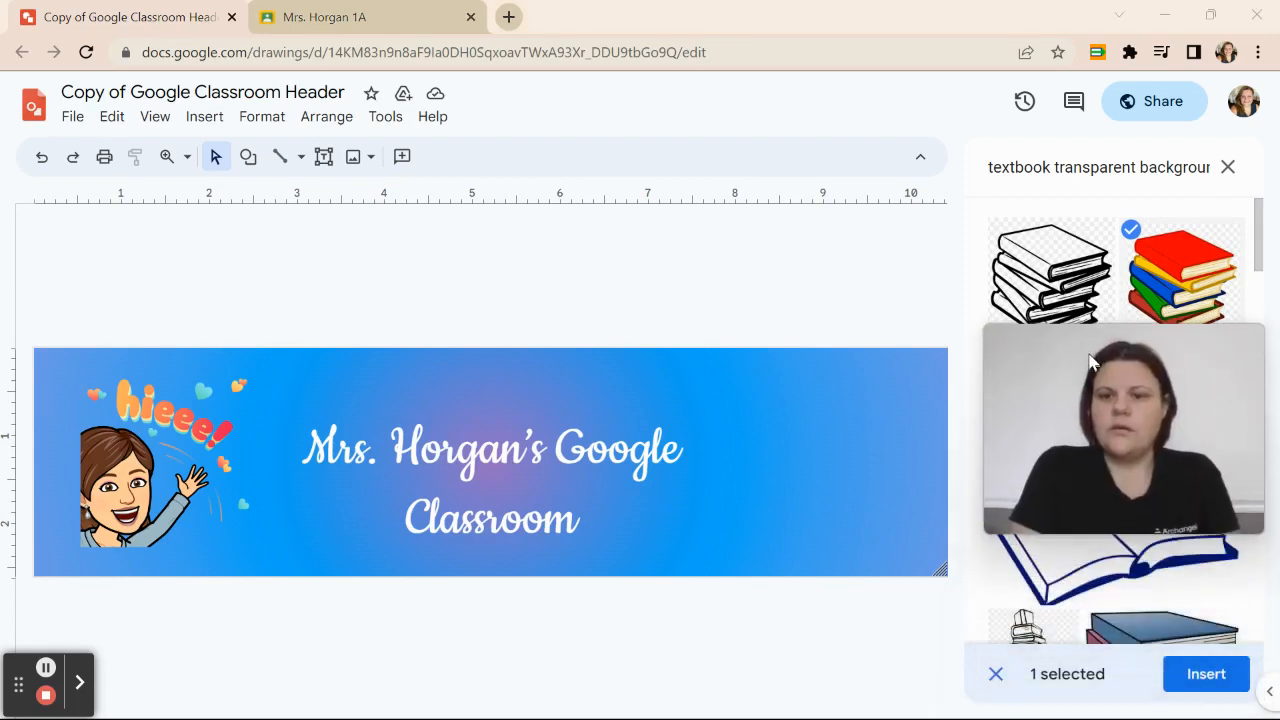
click(1196, 672)
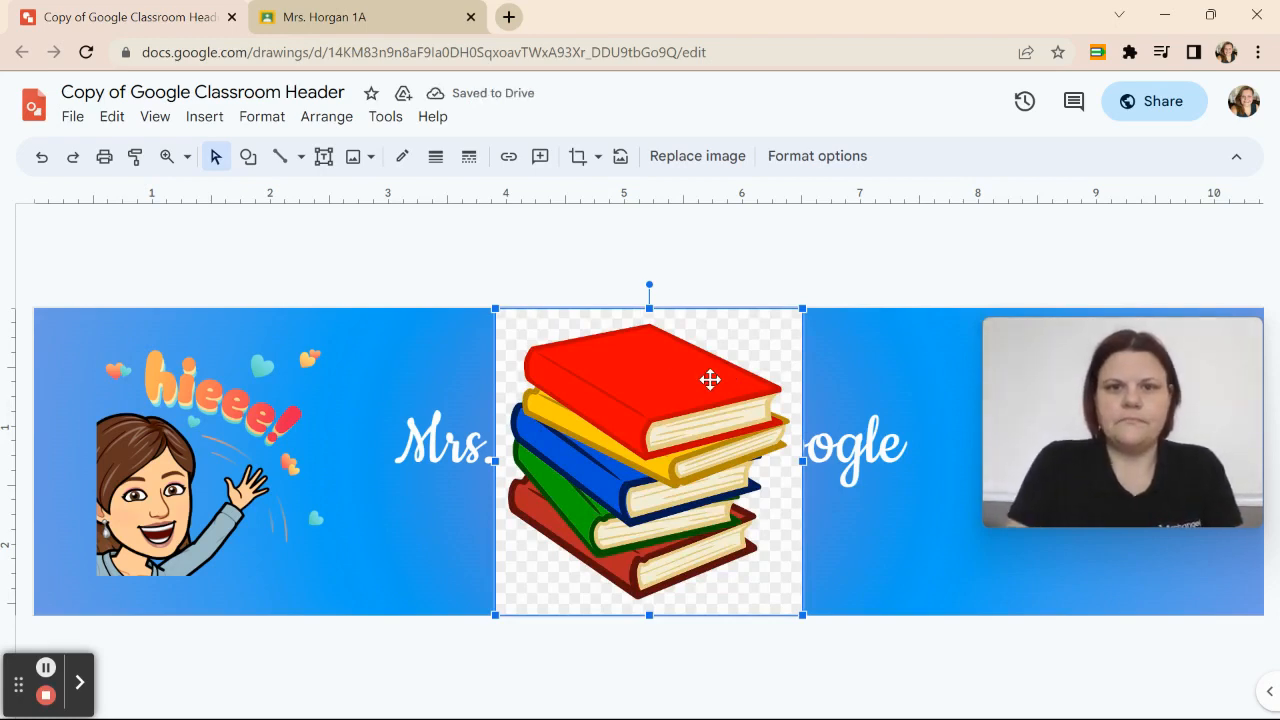
key(Right)
key(Right)
key(Right)
key(Right)
key(Right)
key(Right)
key(Right)
key(Right)
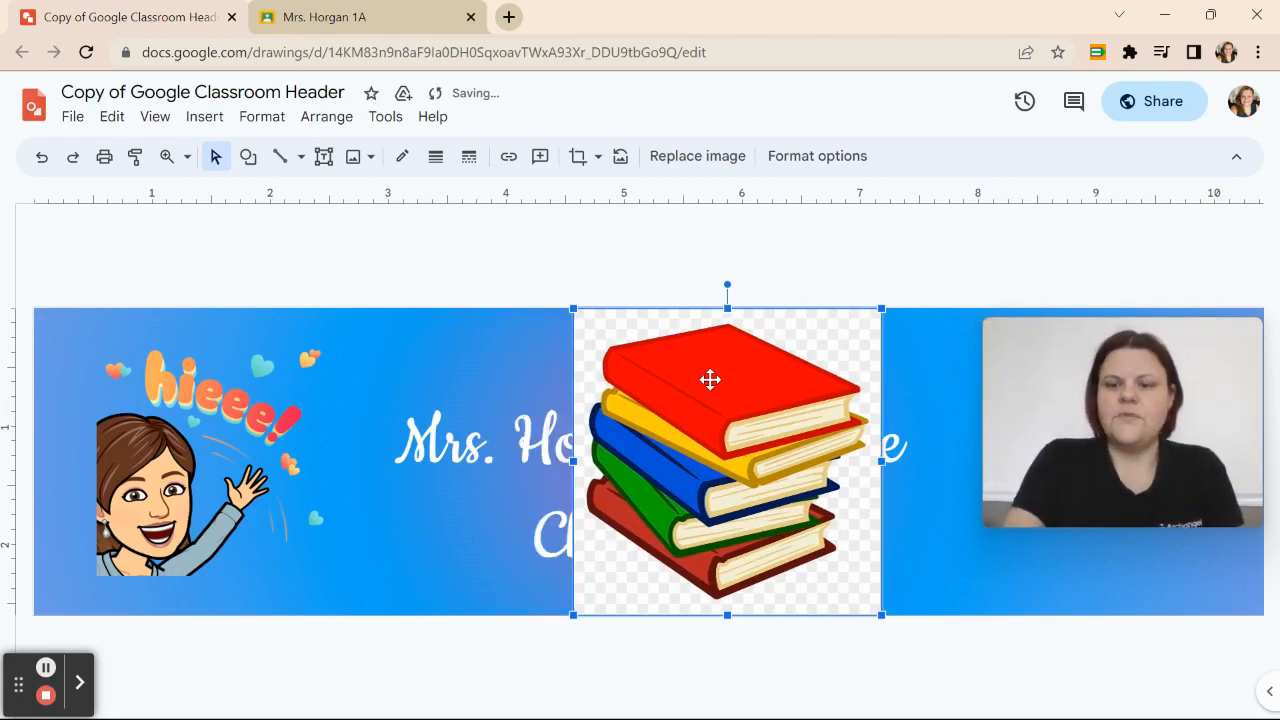
key(Delete)
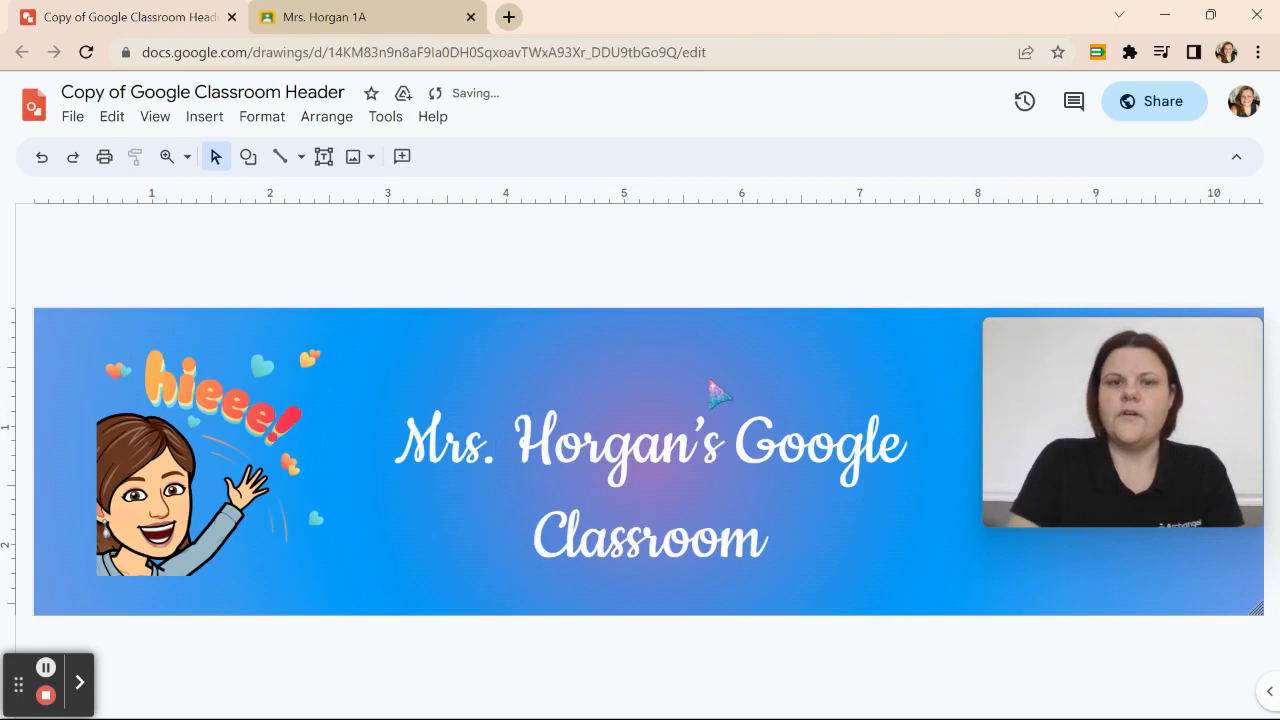
click(260, 120)
mouse_move(202, 128)
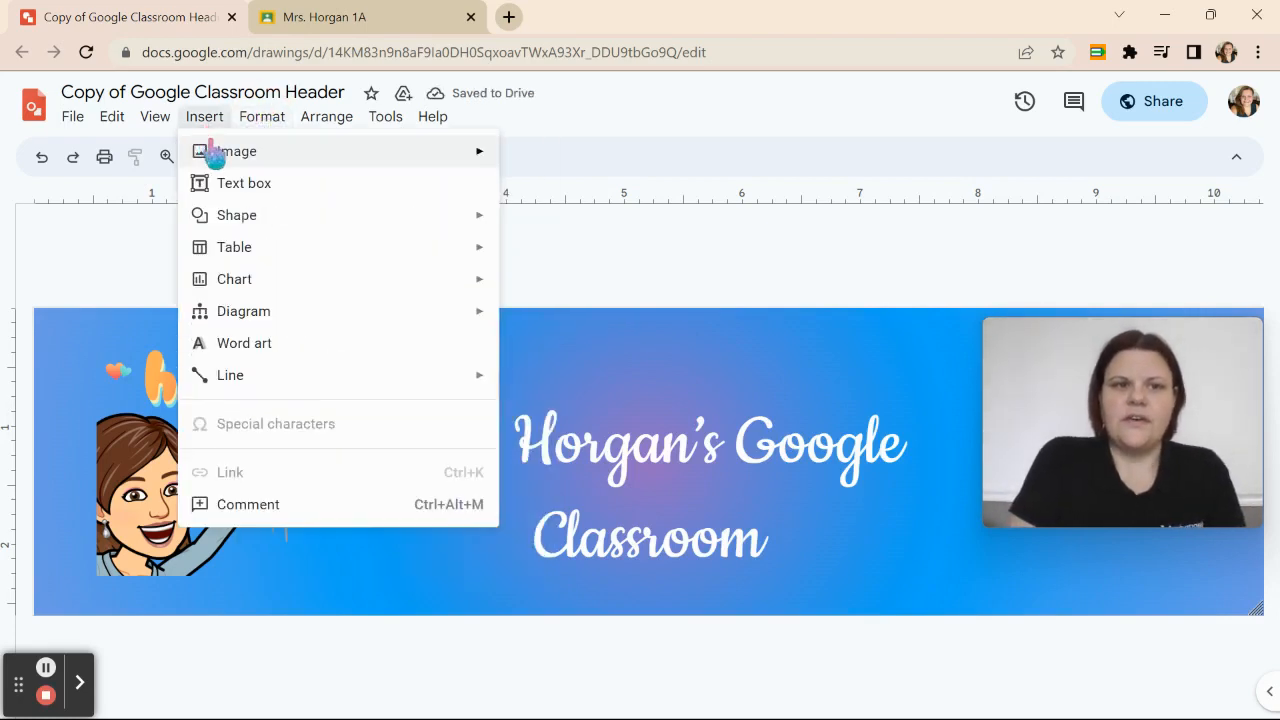
mouse_move(449, 155)
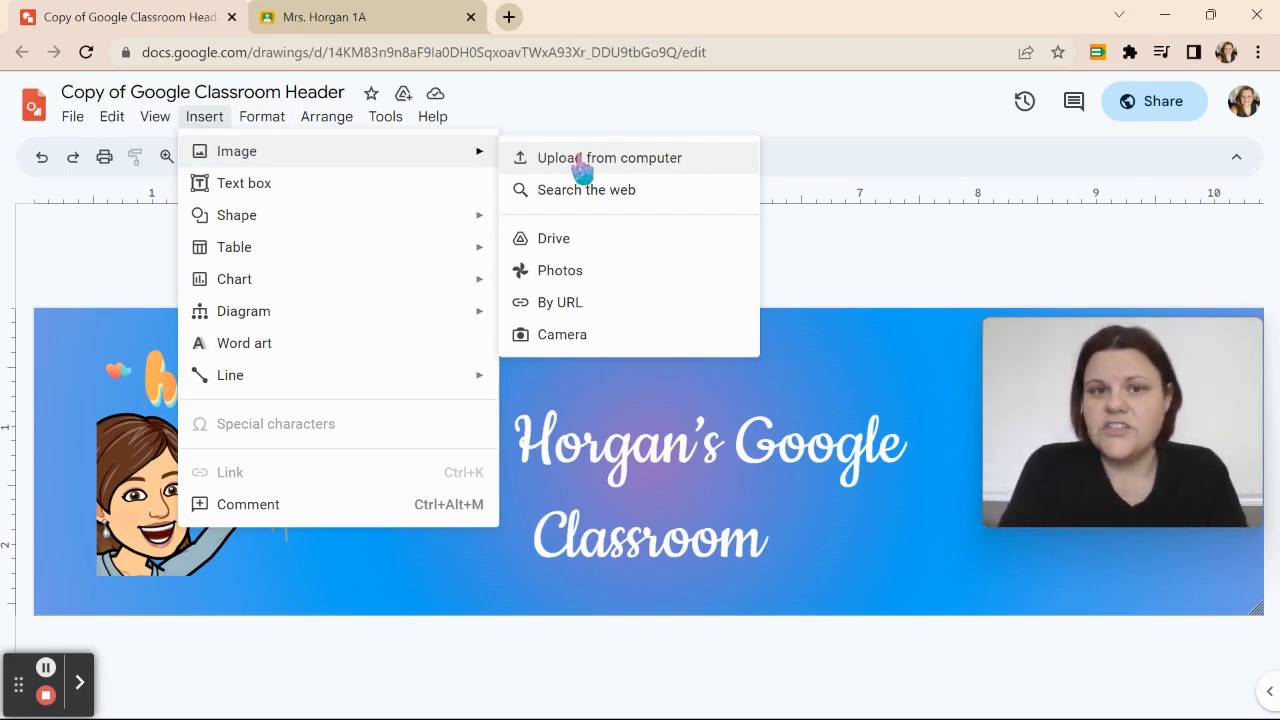
click(894, 371)
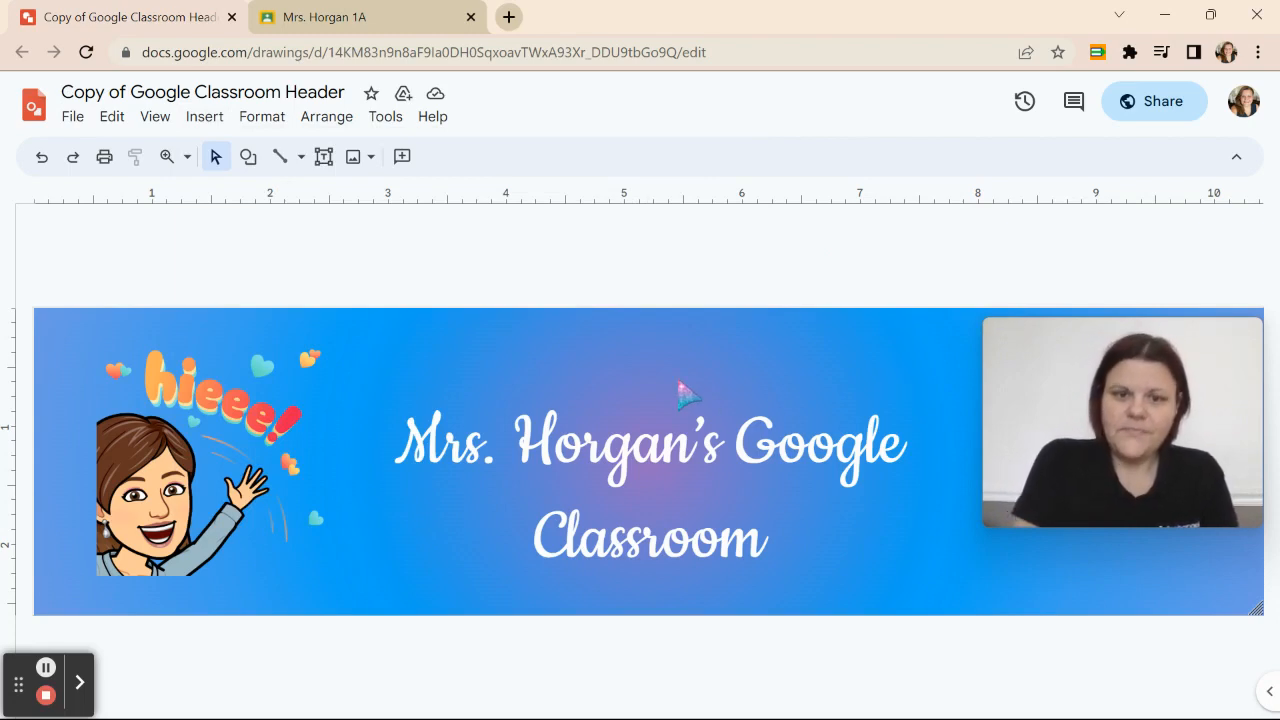
mouse_move(1068, 398)
drag(1068, 398, 857, 160)
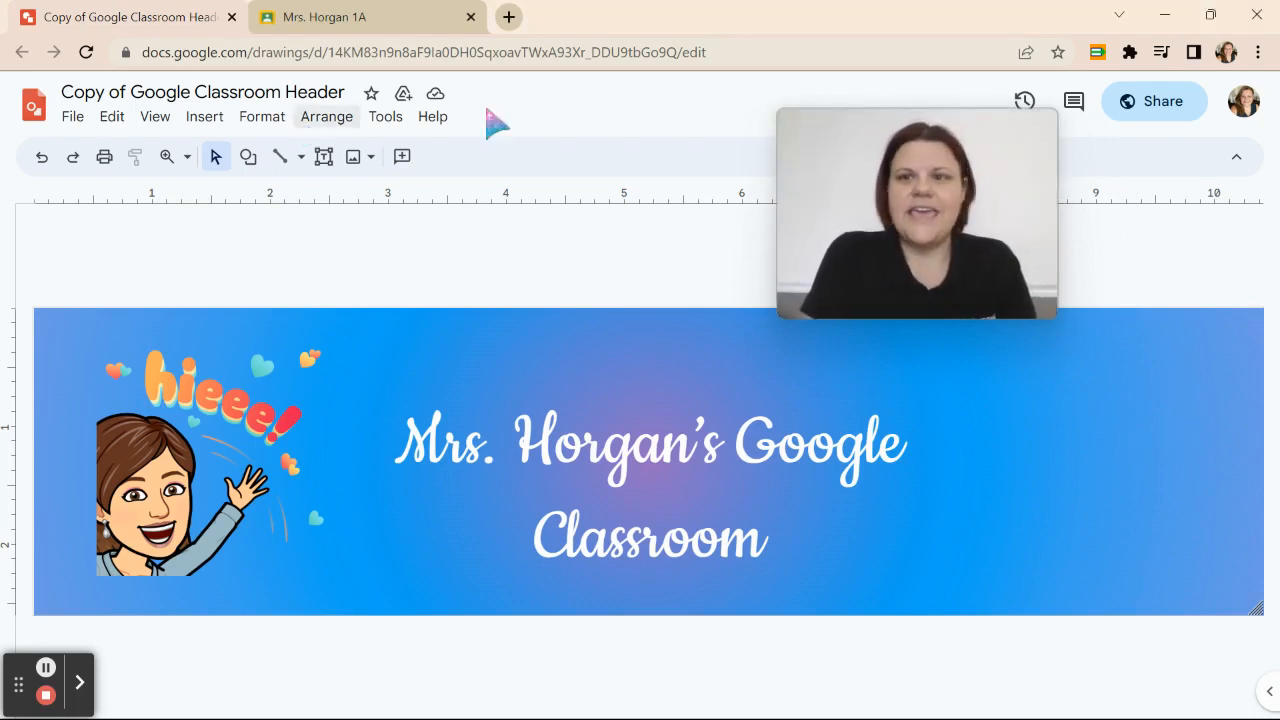
Step: Find the Bitmoji reading on a stack of books with the extension search "school", copy its image and paste it into the drawing
click(1129, 54)
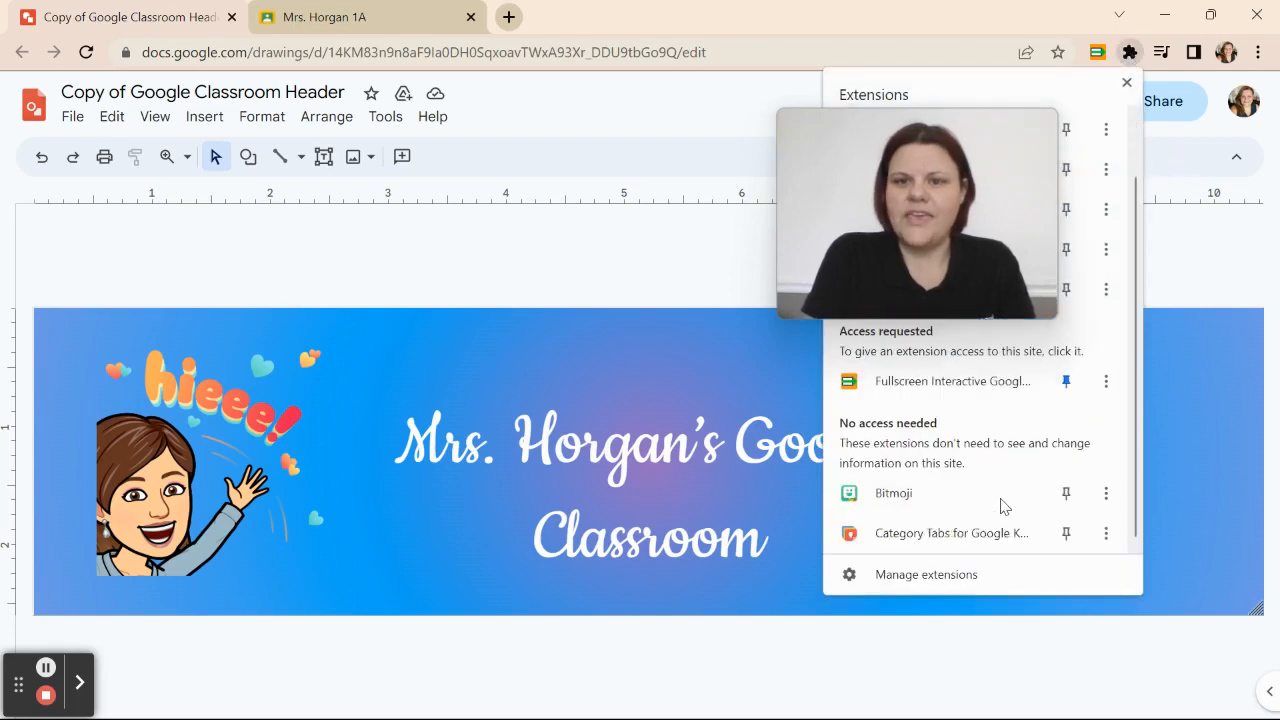
click(894, 496)
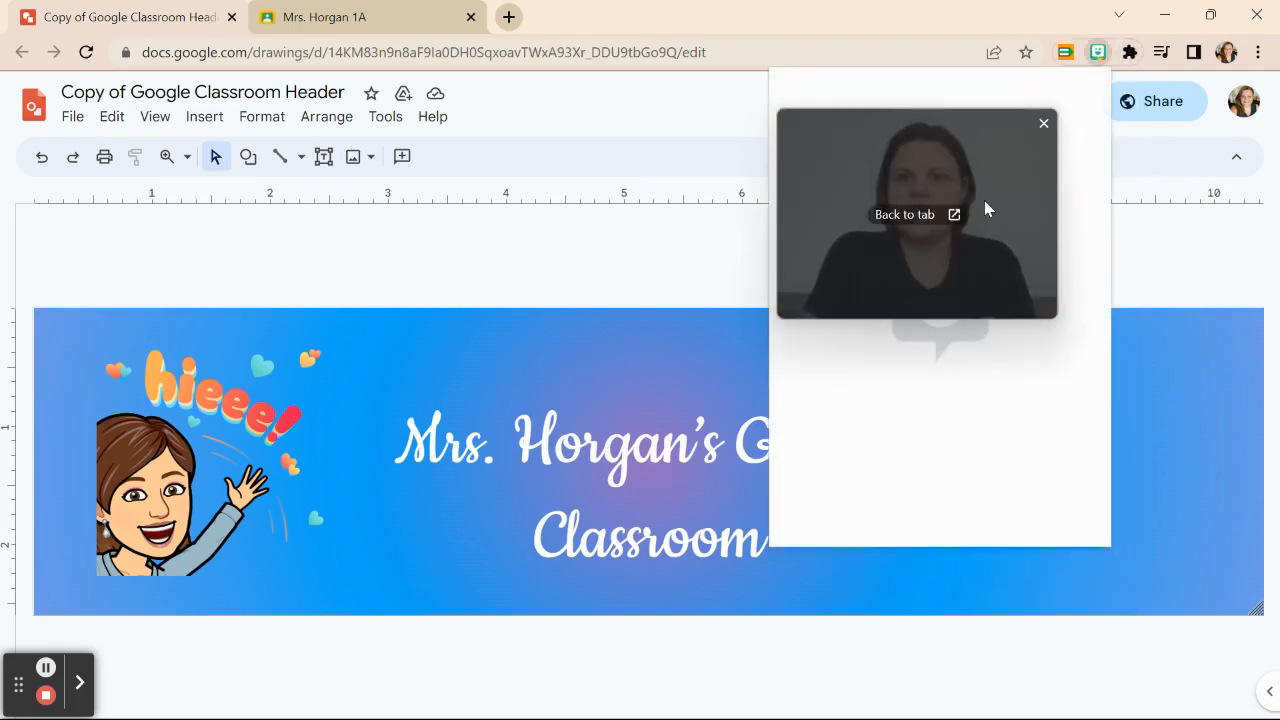
drag(986, 208, 1141, 456)
click(957, 123)
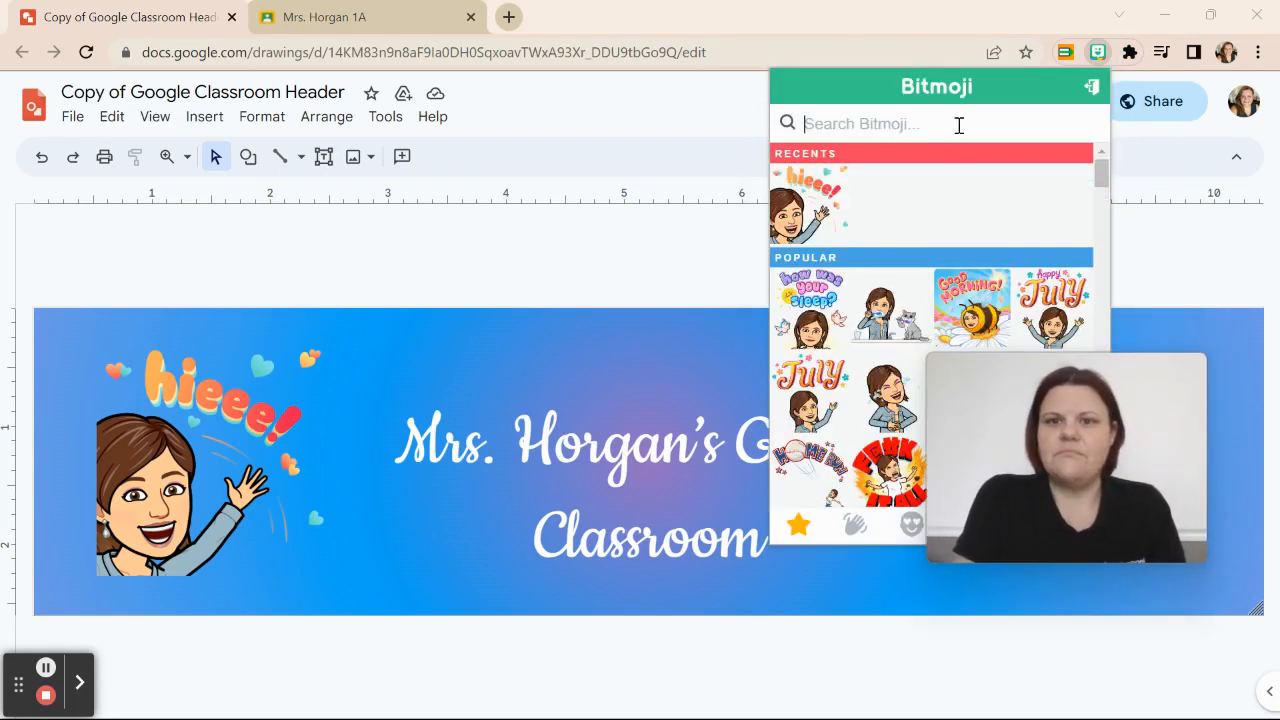
text(school)
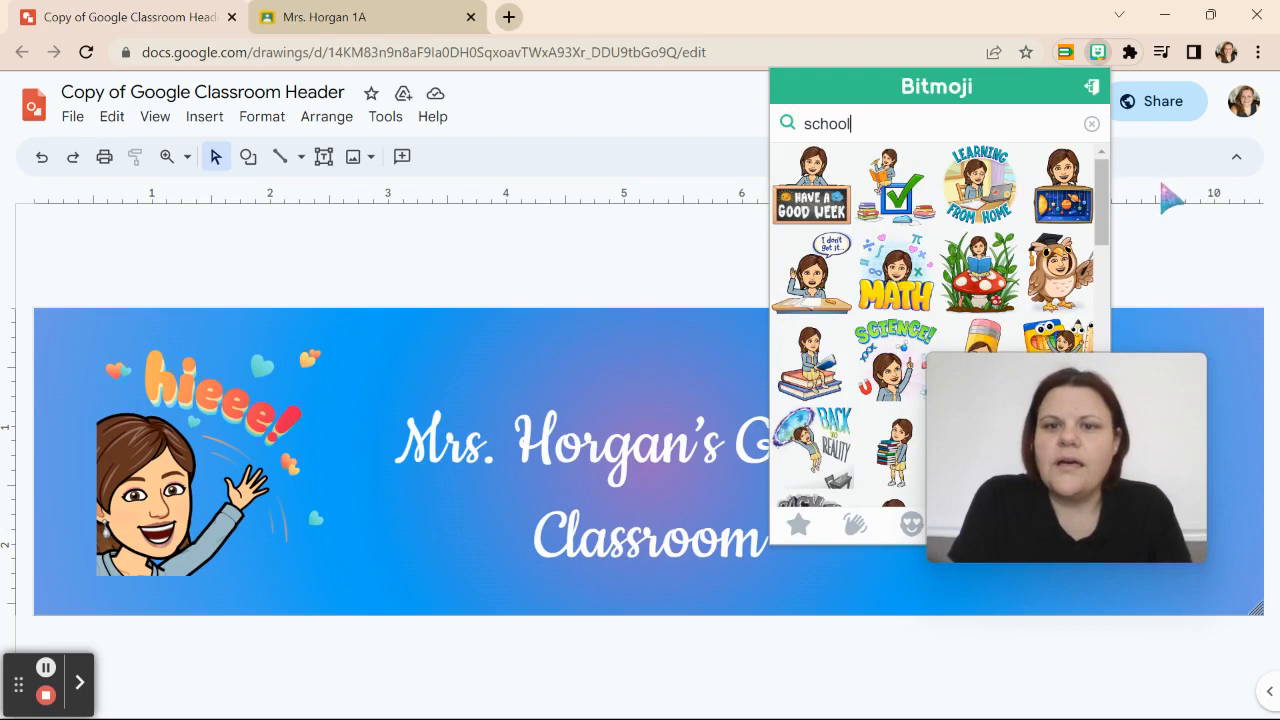
right_click(831, 376)
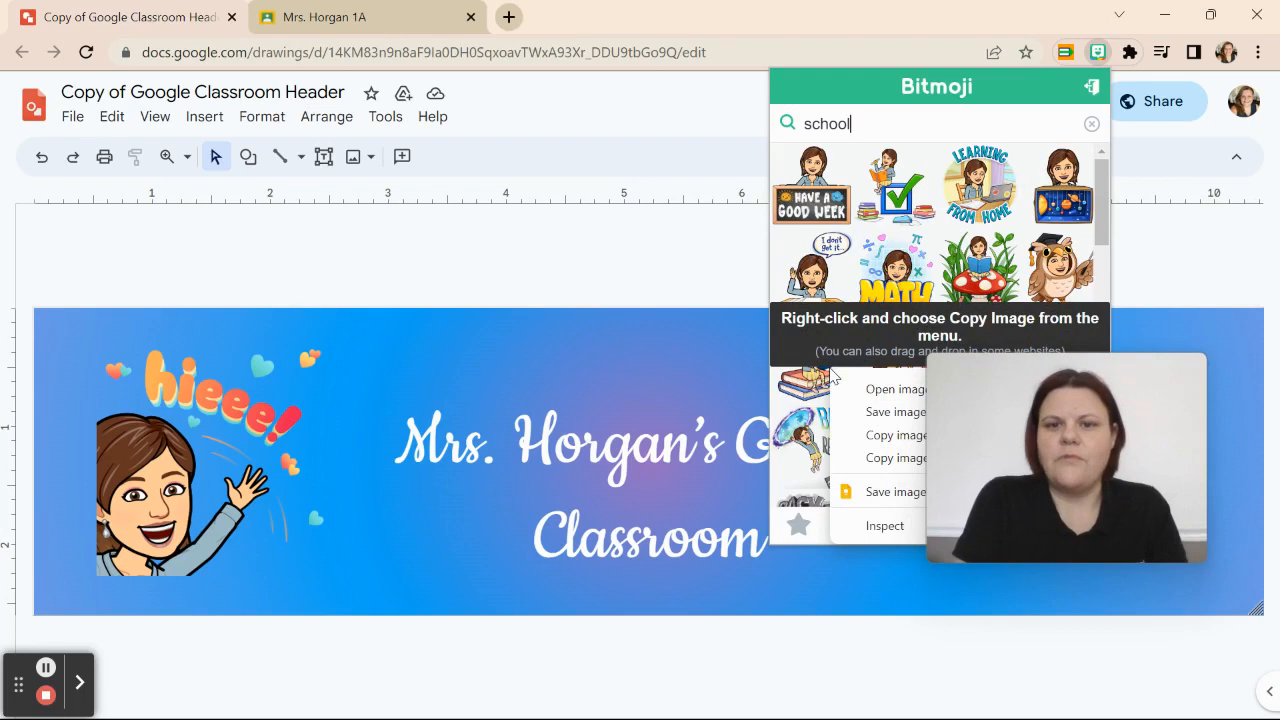
click(868, 436)
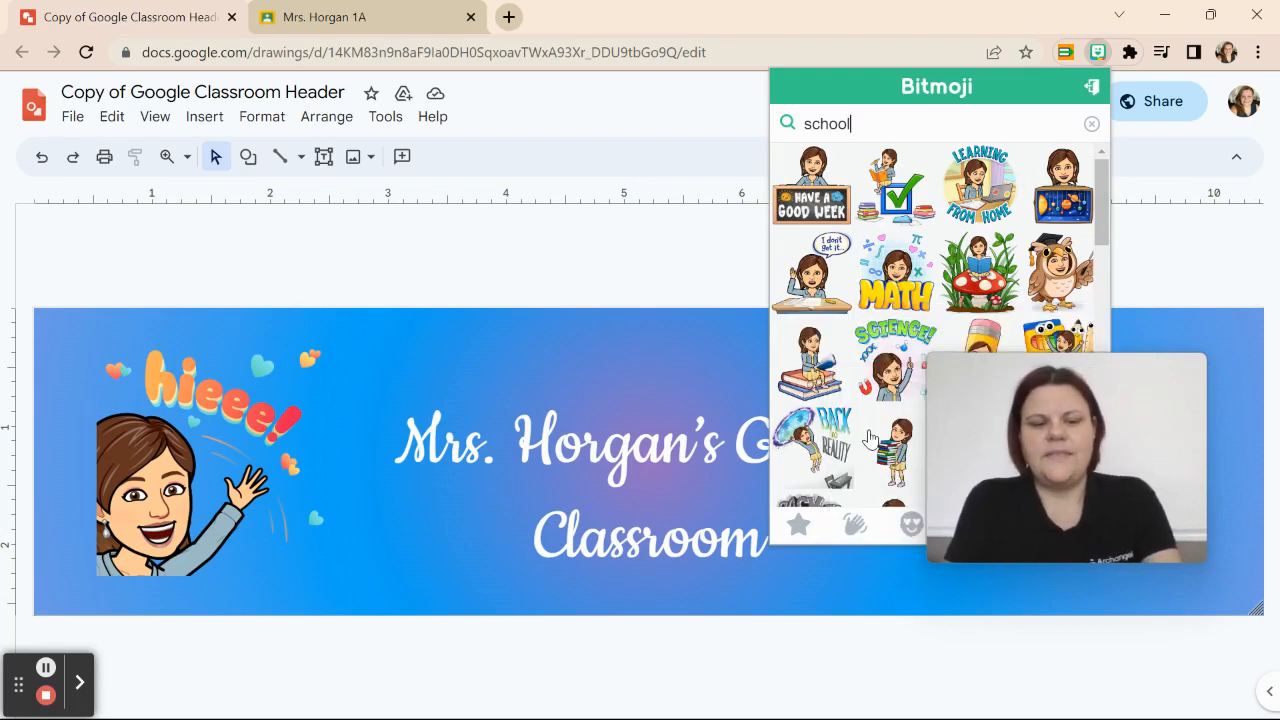
click(694, 346)
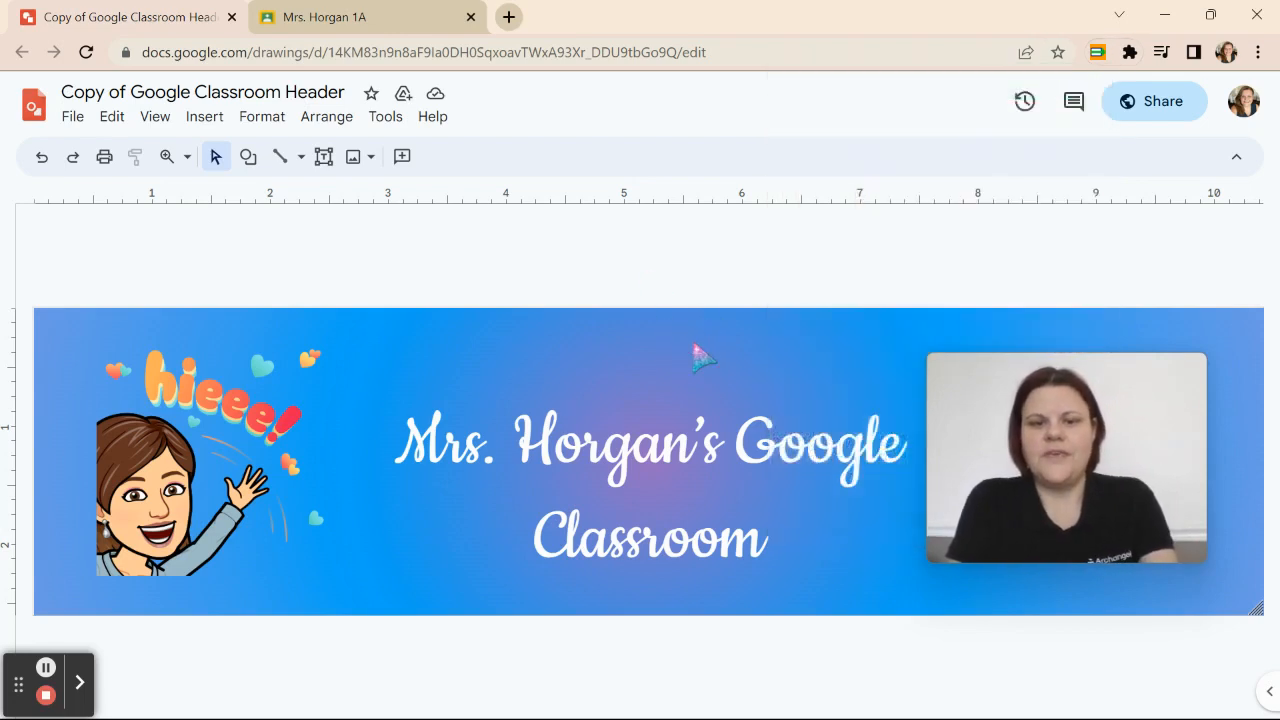
key(ctrl+v)
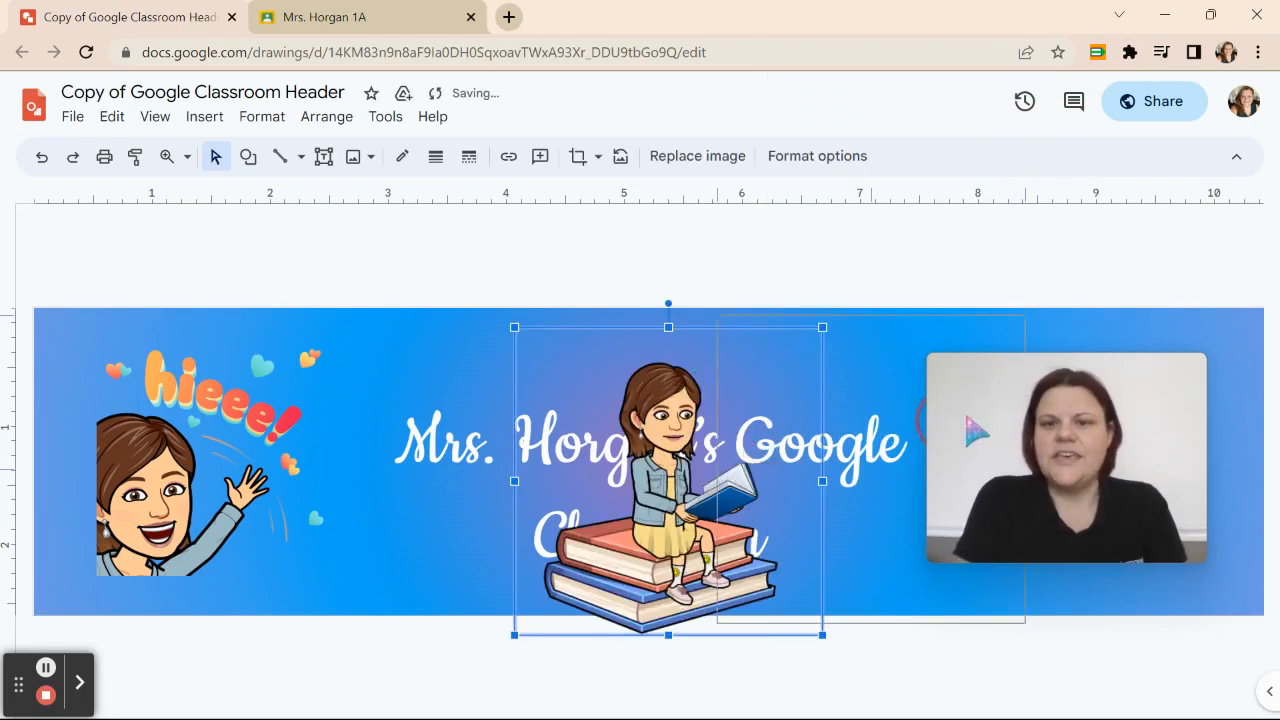
Step: Move the pasted reading Bitmoji to the banner's right end, clear of the title and vertically within the banner
drag(745, 431, 1081, 418)
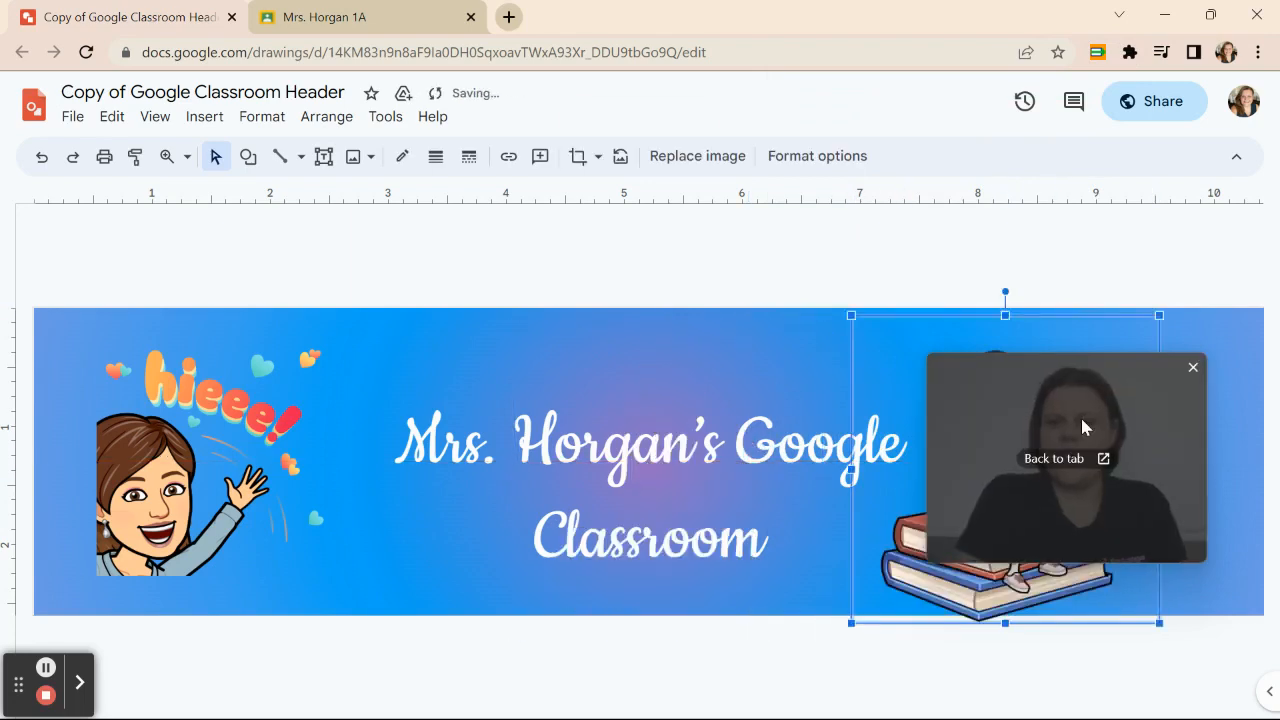
key(Right)
key(Right)
key(Right)
key(Right)
key(Right)
key(Right)
key(Right)
key(Right)
key(Right)
key(Up)
key(Up)
key(Up)
key(Up)
key(Up)
key(Up)
key(Up)
key(Up)
key(Right)
key(Right)
key(Right)
key(Right)
key(Right)
key(Right)
key(Right)
key(Right)
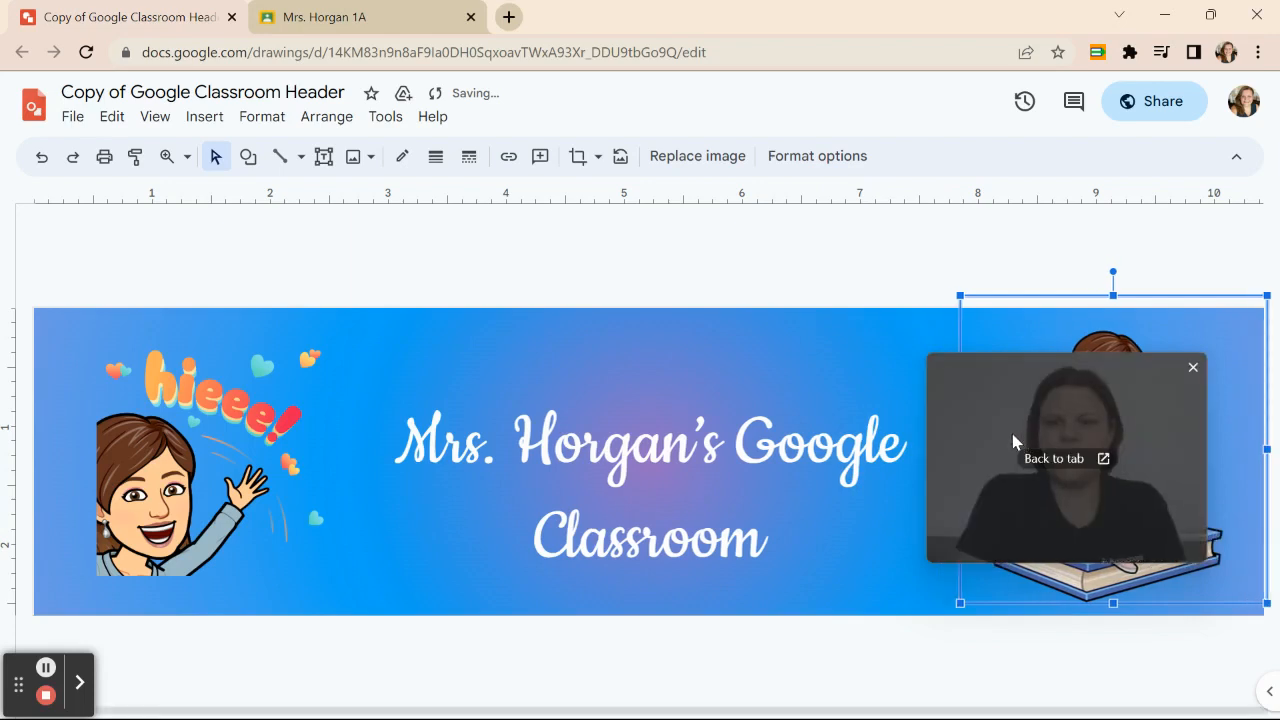
drag(1014, 443, 771, 666)
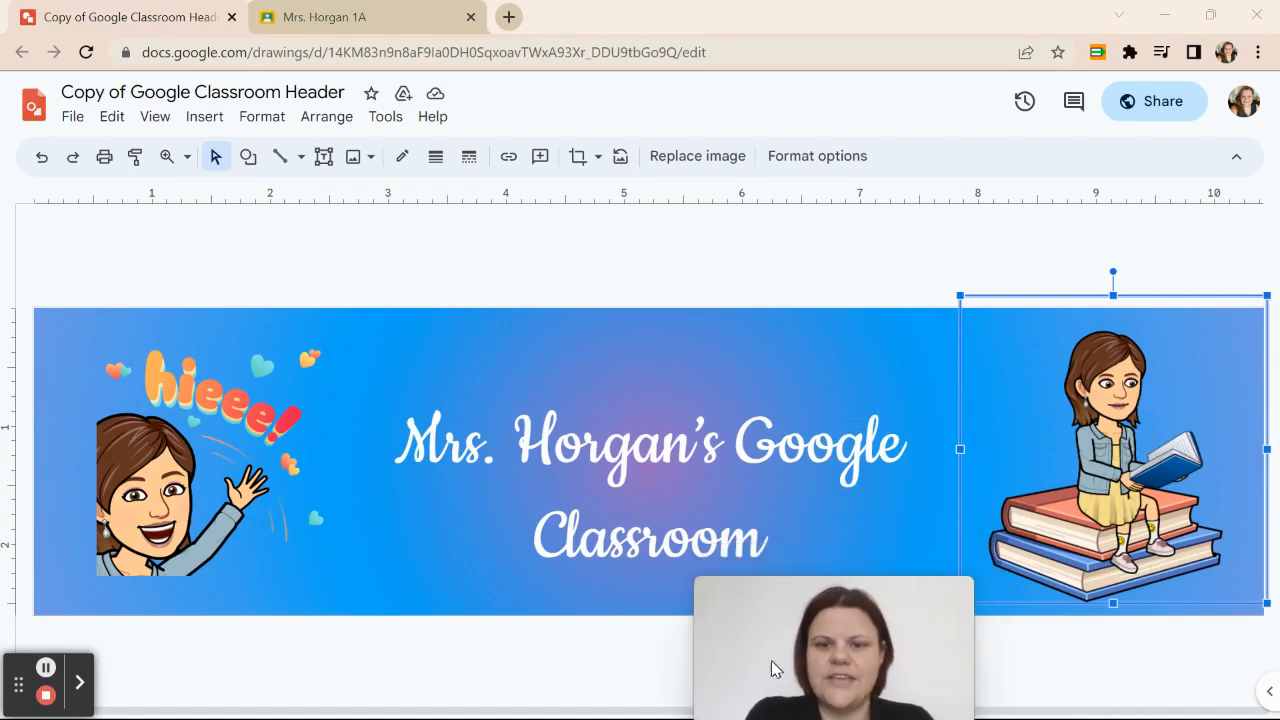
click(912, 543)
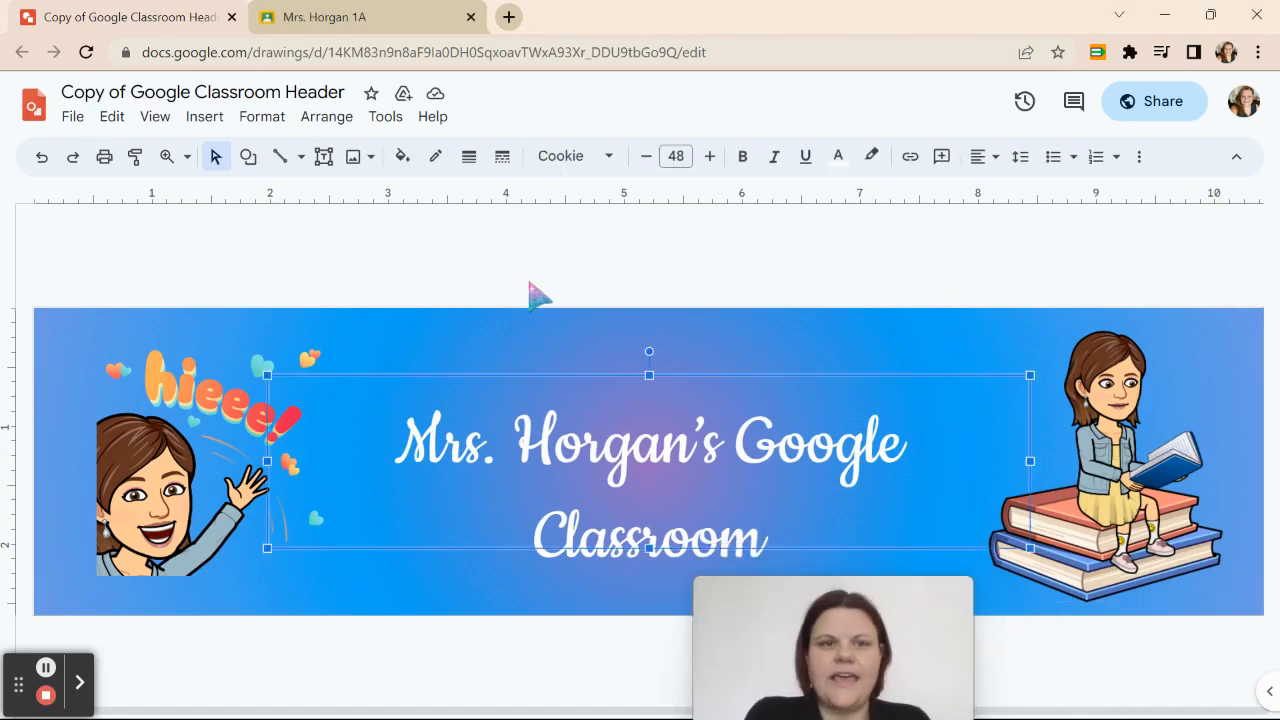
Step: Download the finished header drawing as a JPEG image (.jpg)
click(73, 116)
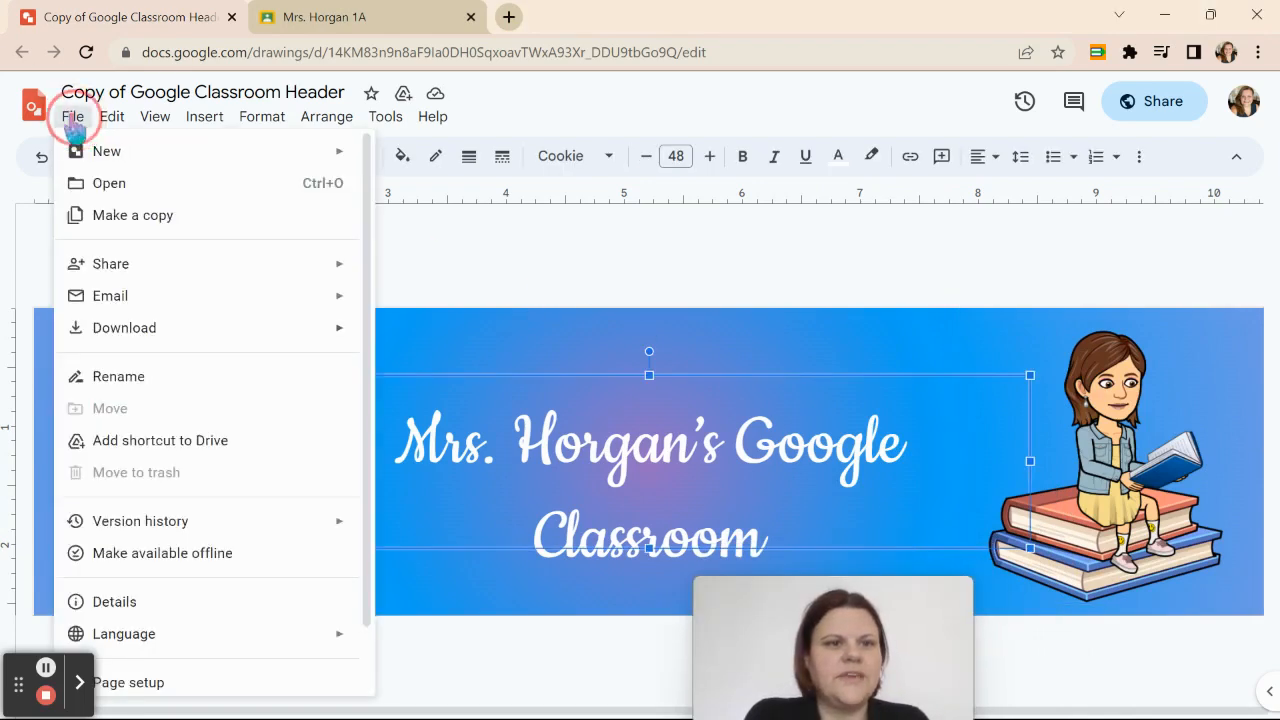
mouse_move(213, 334)
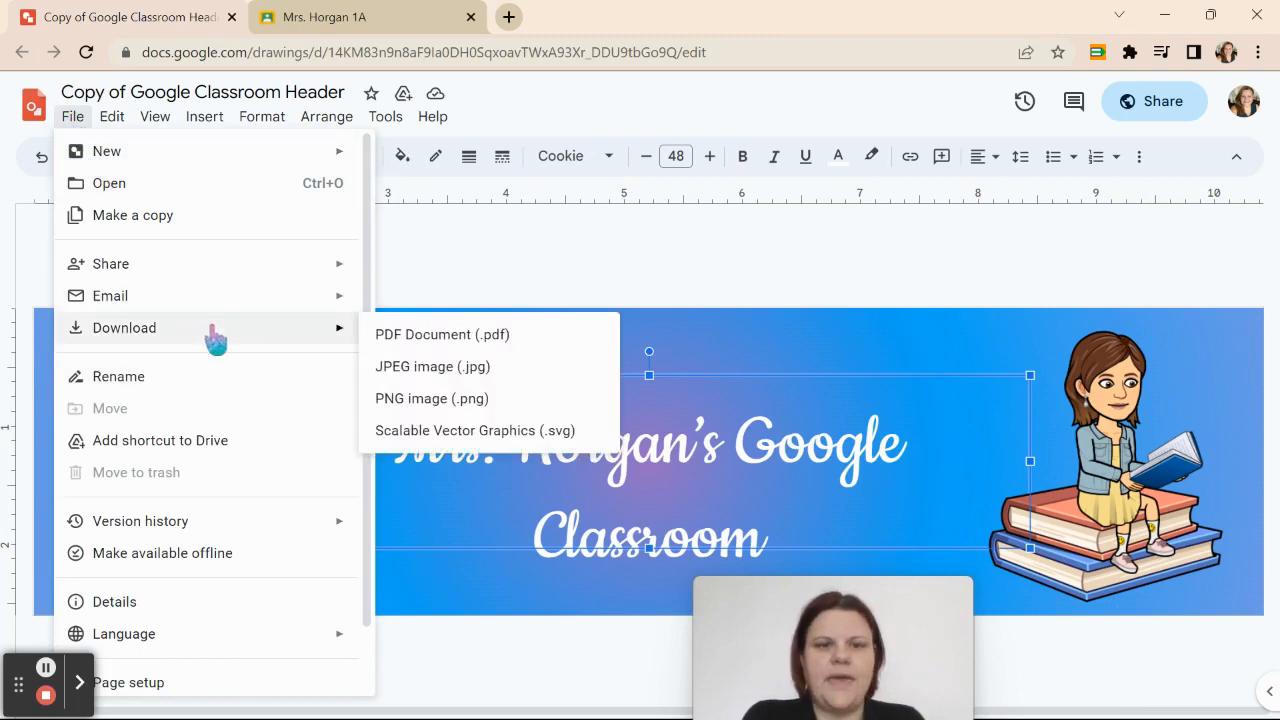
click(435, 368)
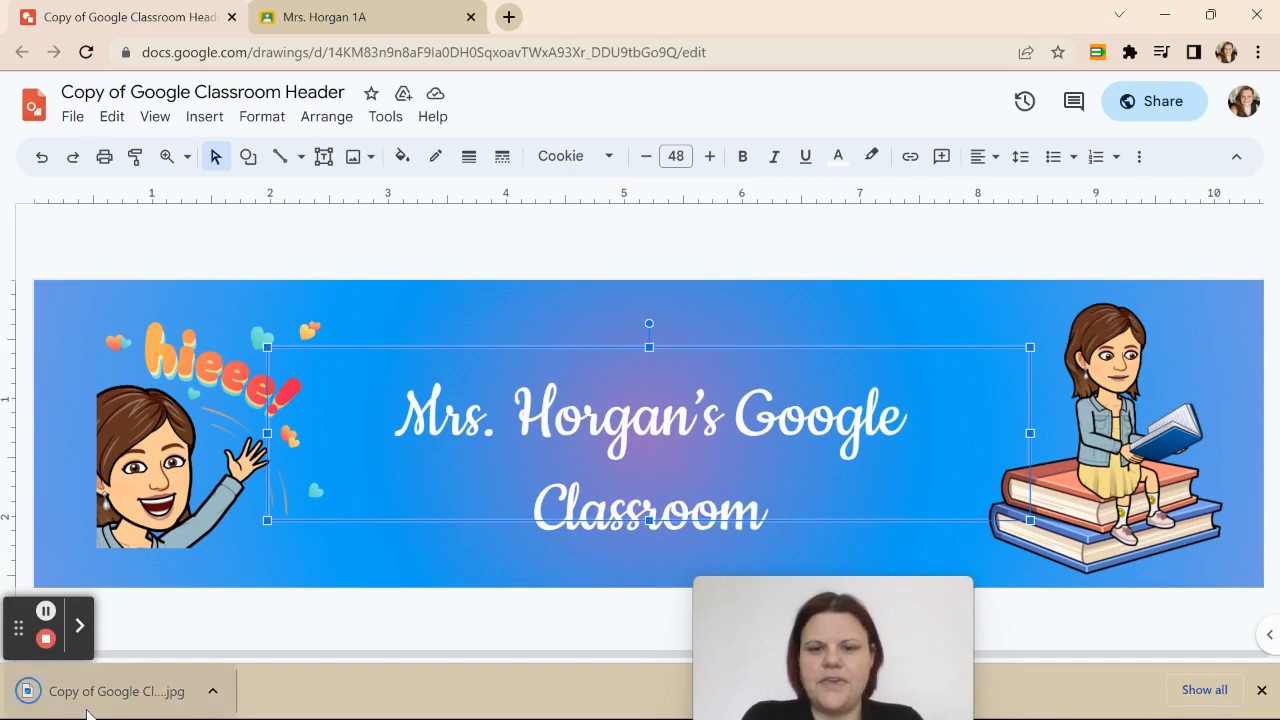
Step: Switch to the class in Google Classroom and upload "Copy of Google Classroom Header" from Downloads as the stream header photo
click(412, 8)
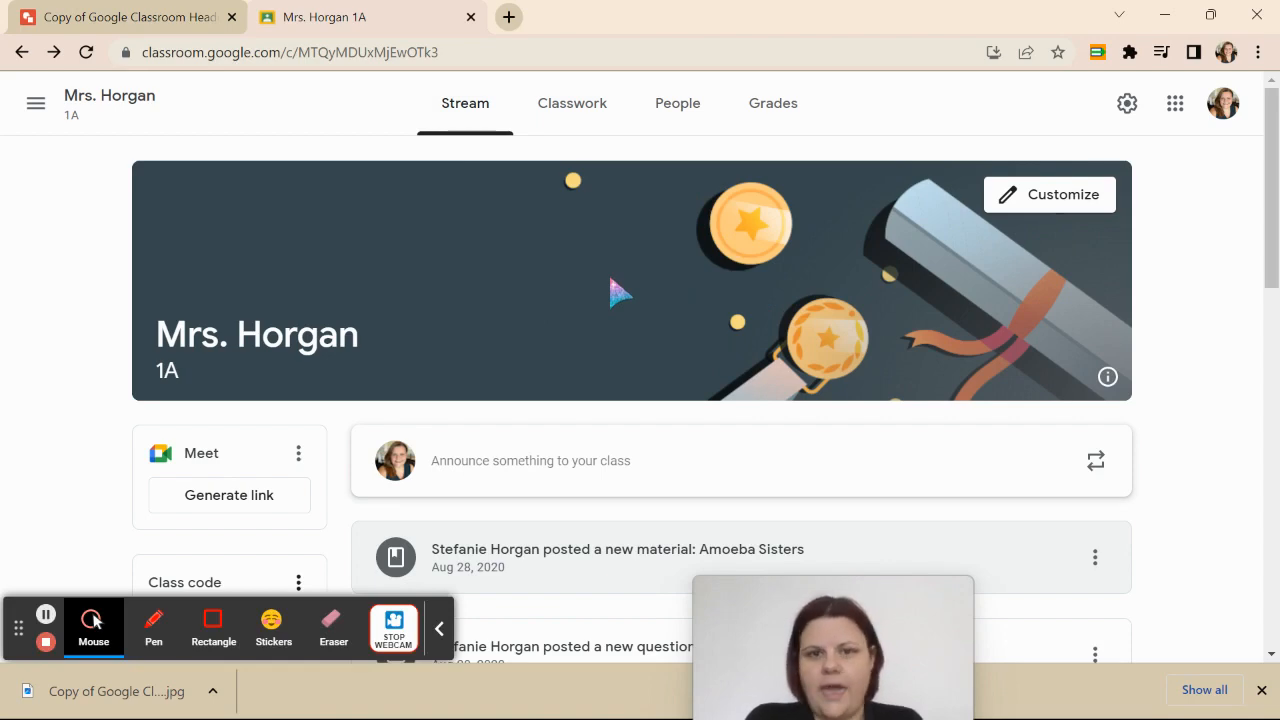
click(1028, 205)
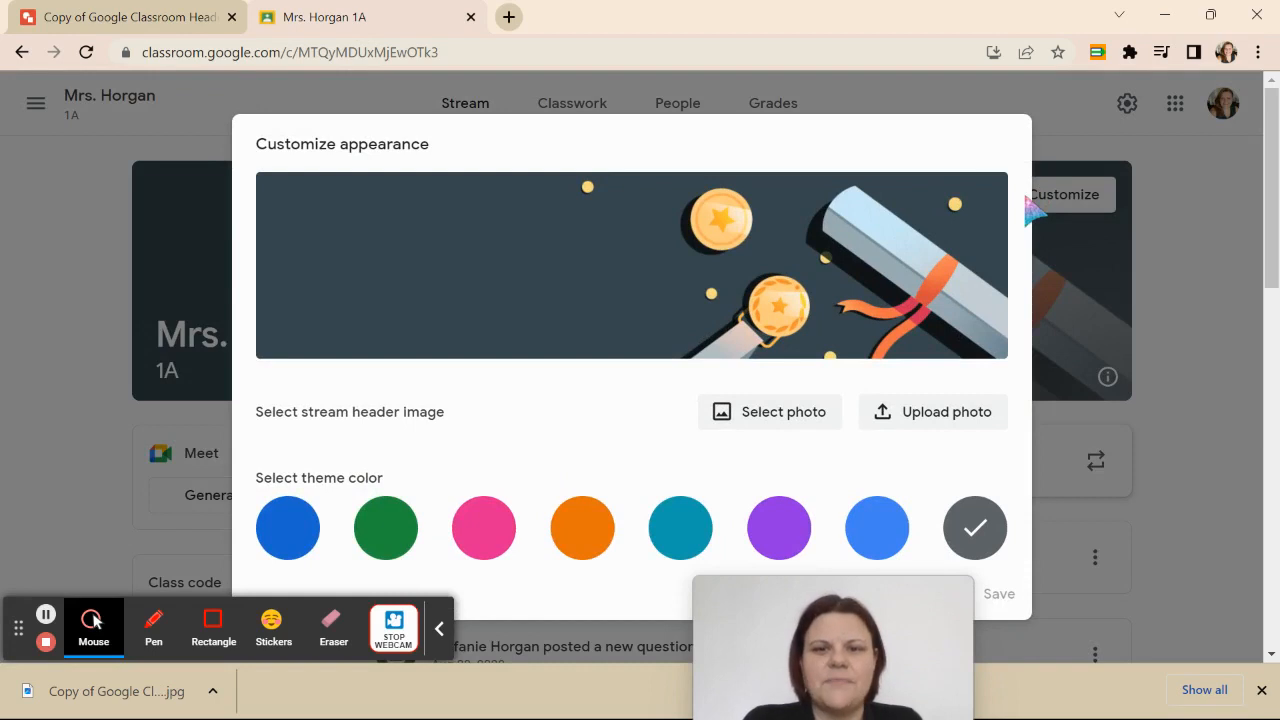
click(915, 425)
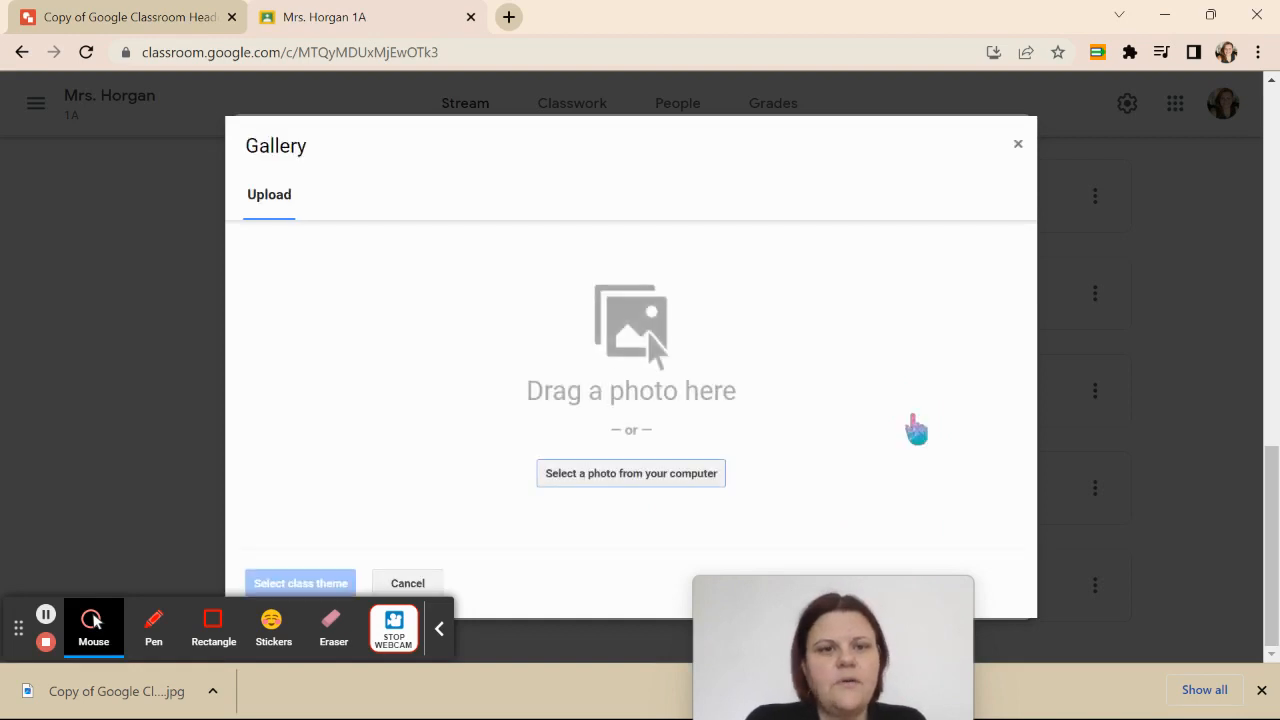
click(703, 473)
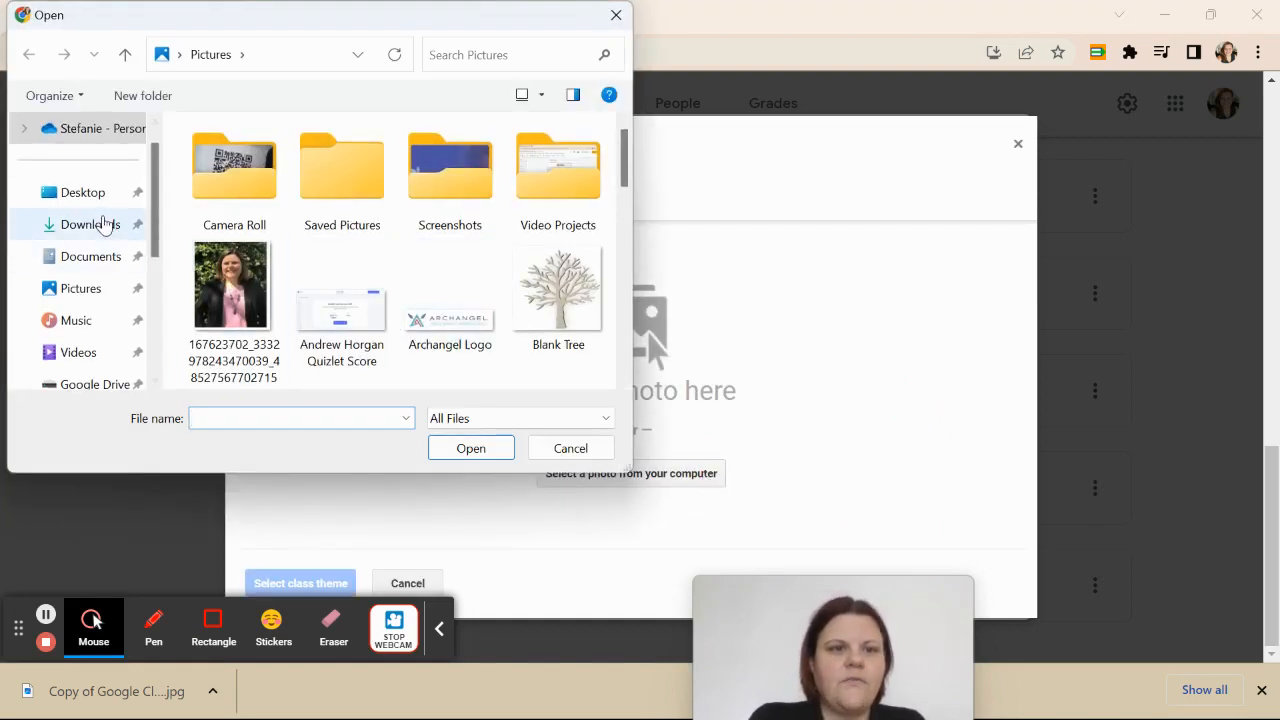
click(107, 222)
click(311, 199)
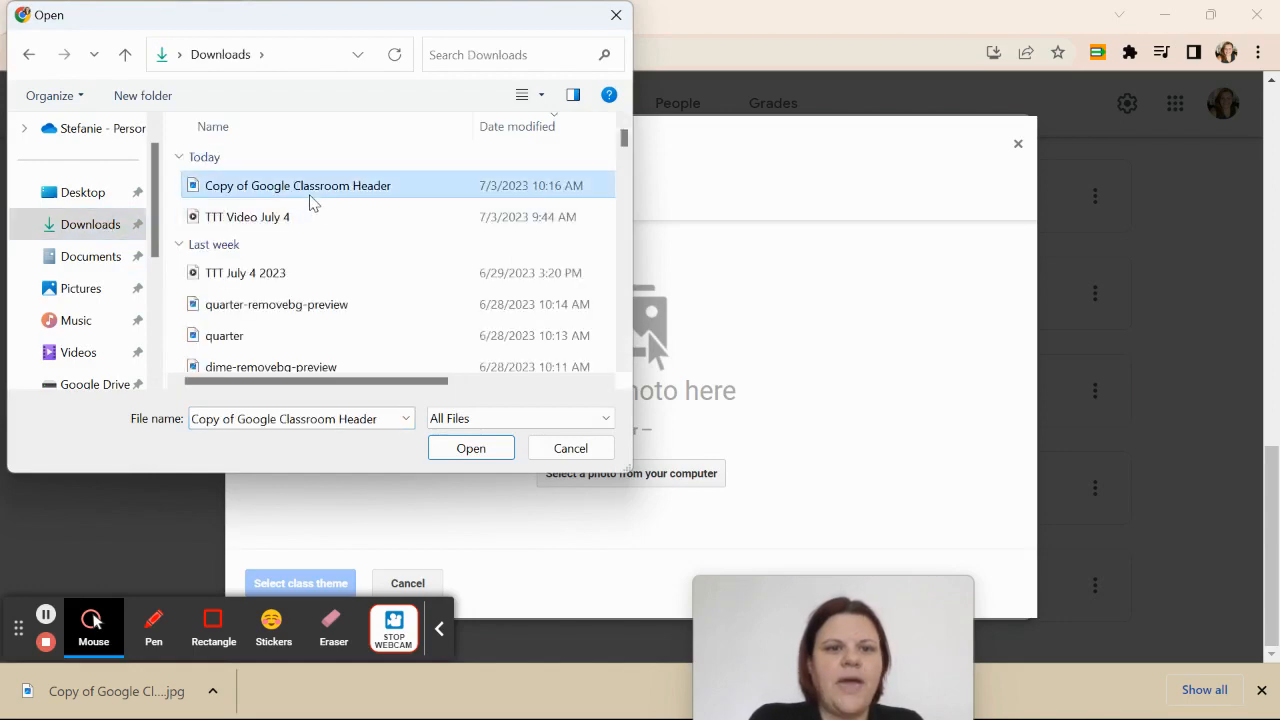
click(491, 455)
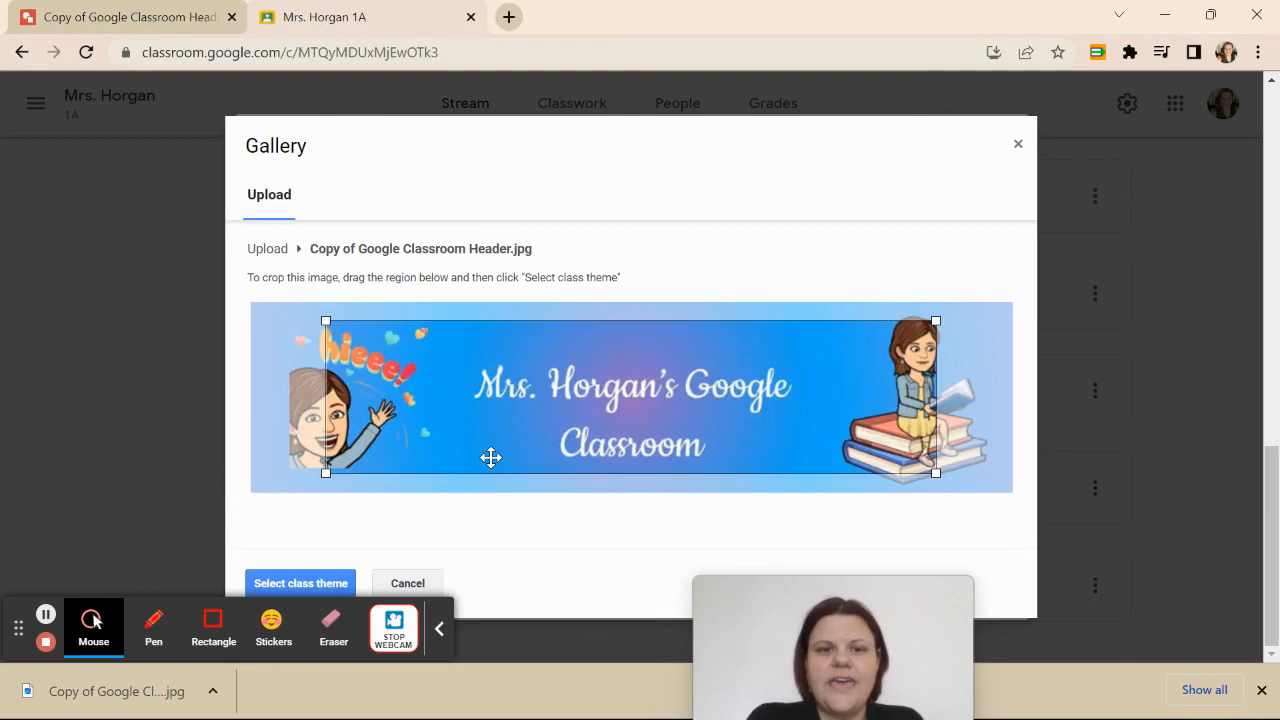
Step: Enlarge the crop region to cover almost the whole header image, including both Bitmojis, and apply it as the class theme
click(861, 377)
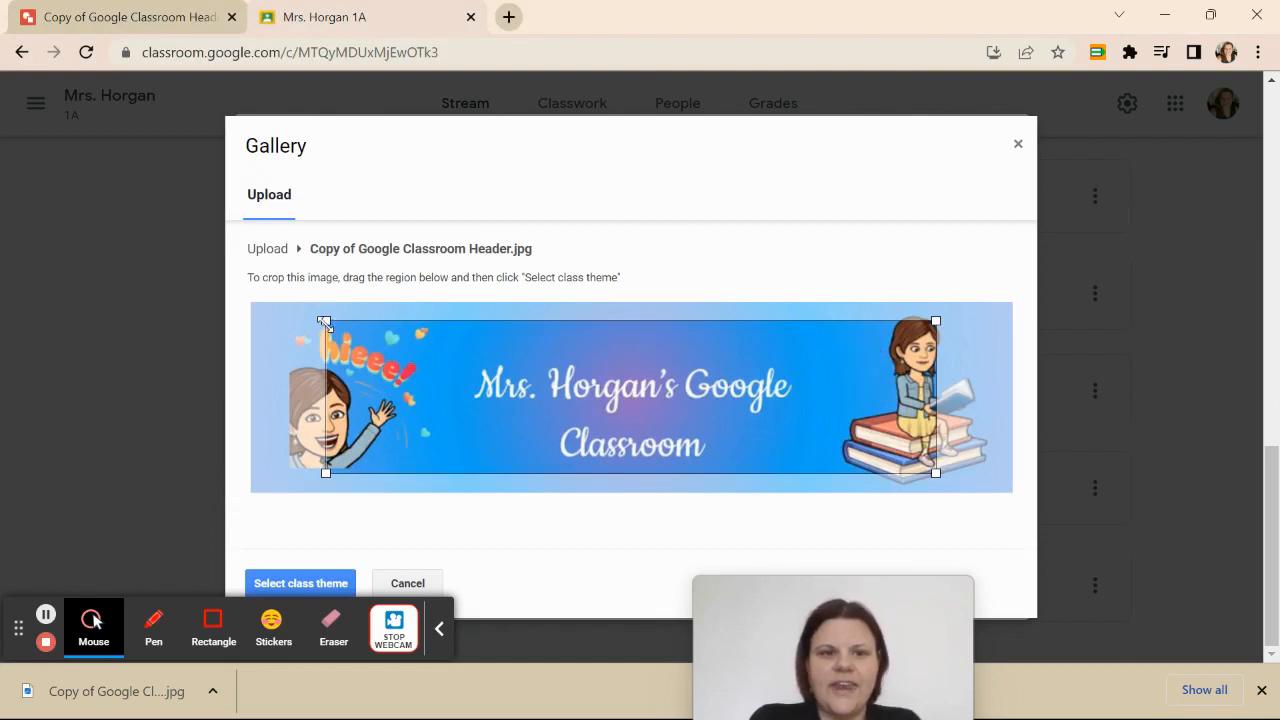
drag(325, 322, 255, 300)
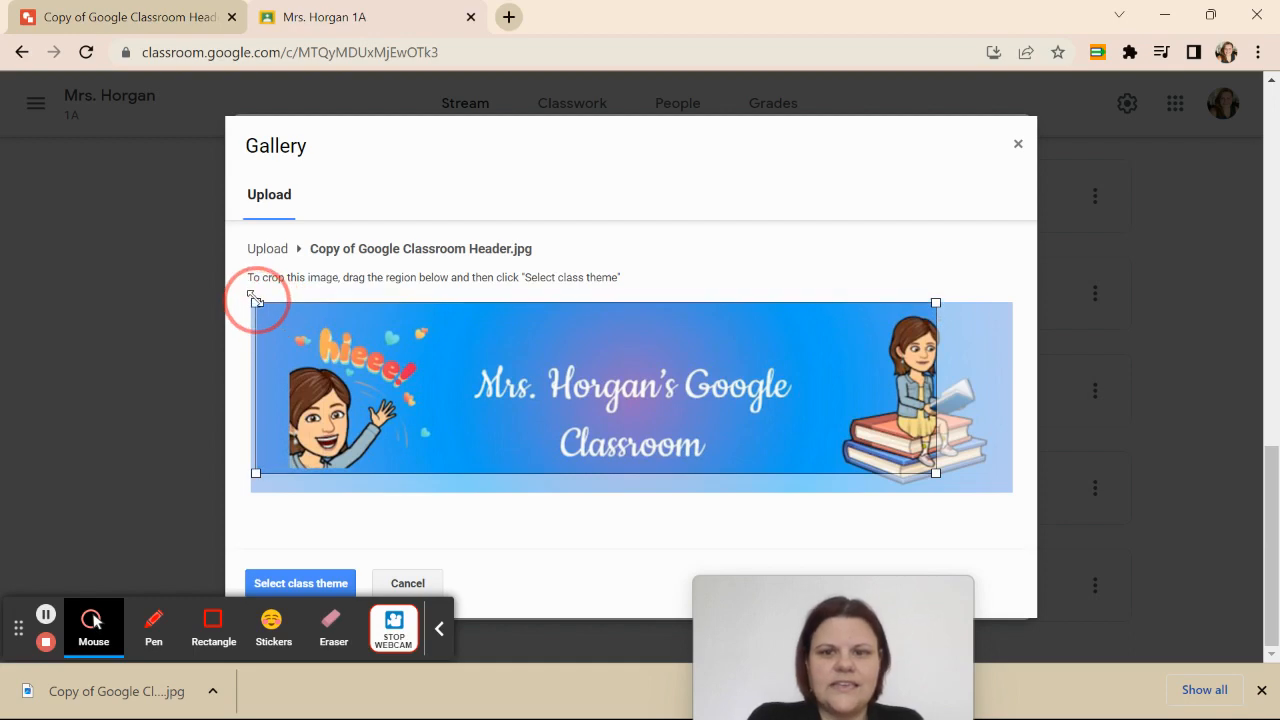
drag(934, 472, 1006, 491)
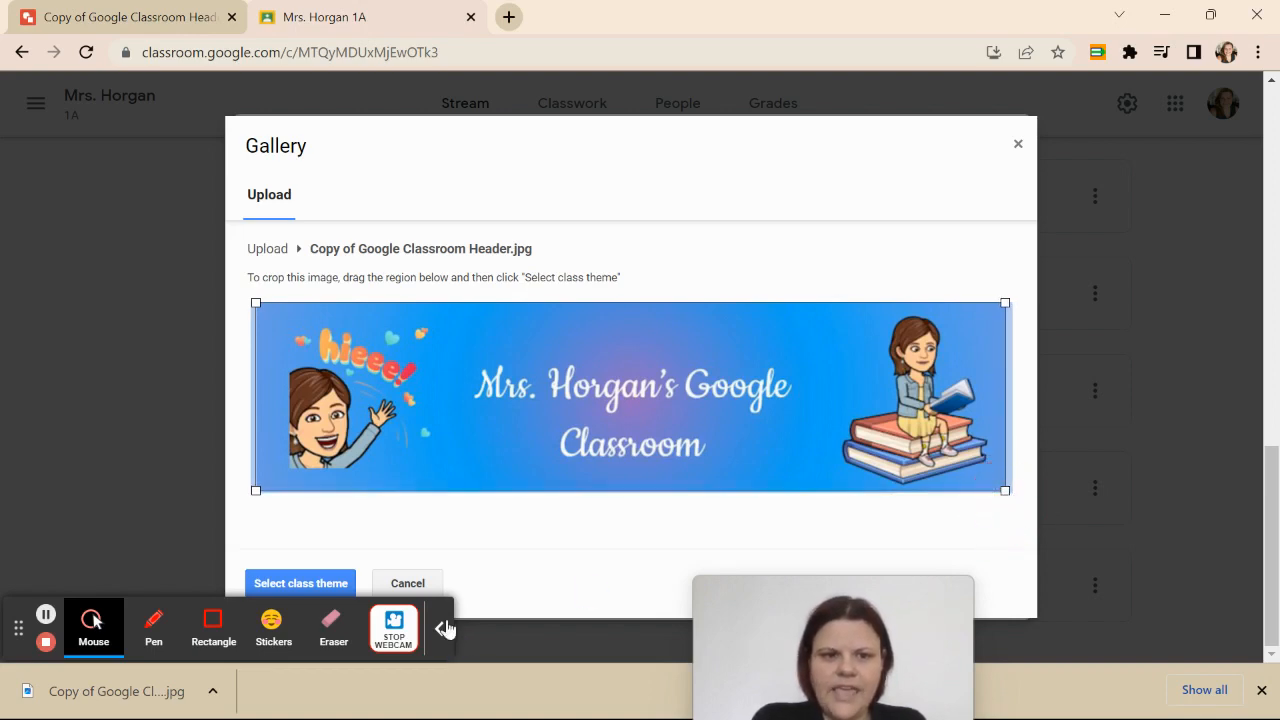
drag(751, 634, 1043, 494)
click(292, 585)
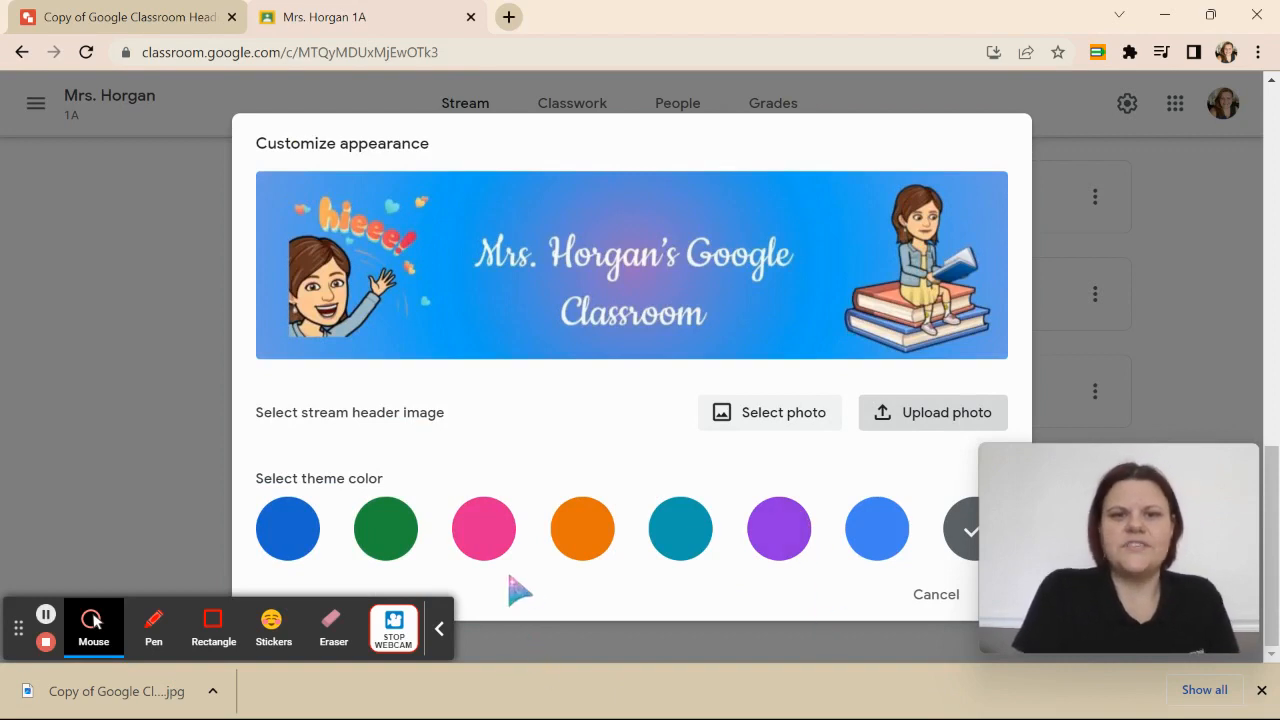
Step: Set the class theme color to light blue and save the customized appearance
click(902, 546)
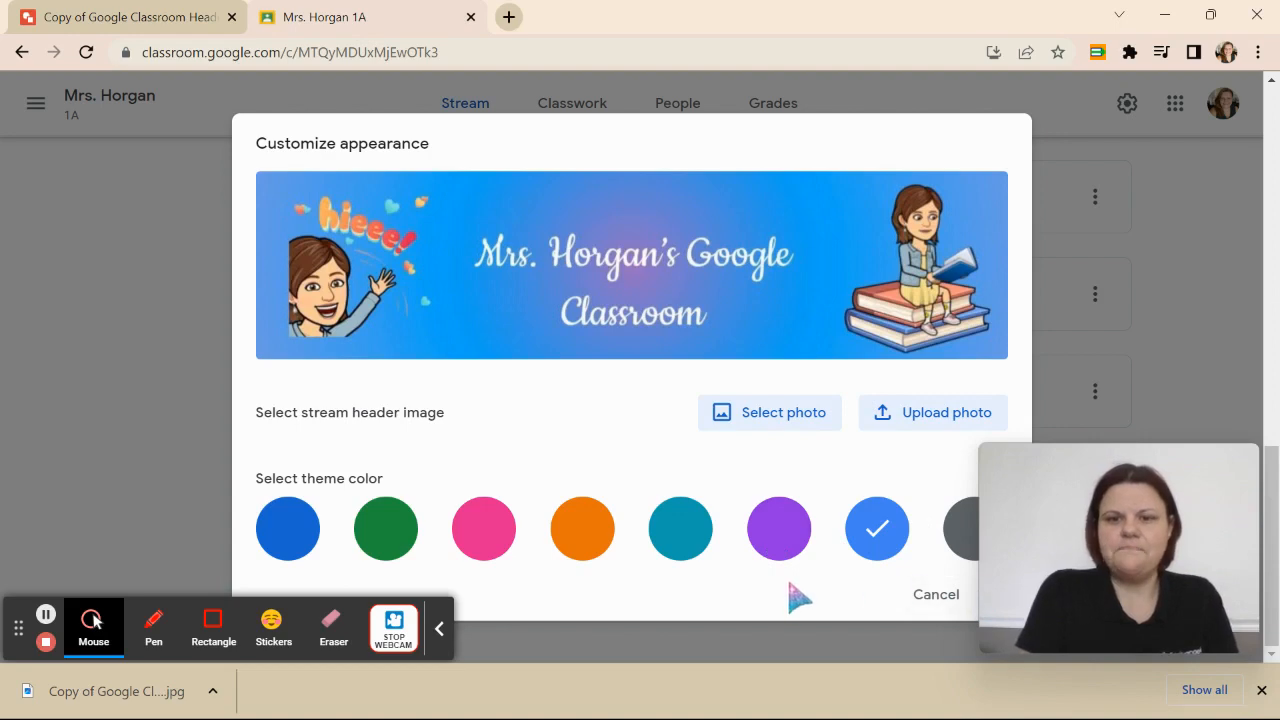
drag(1074, 511, 1101, 335)
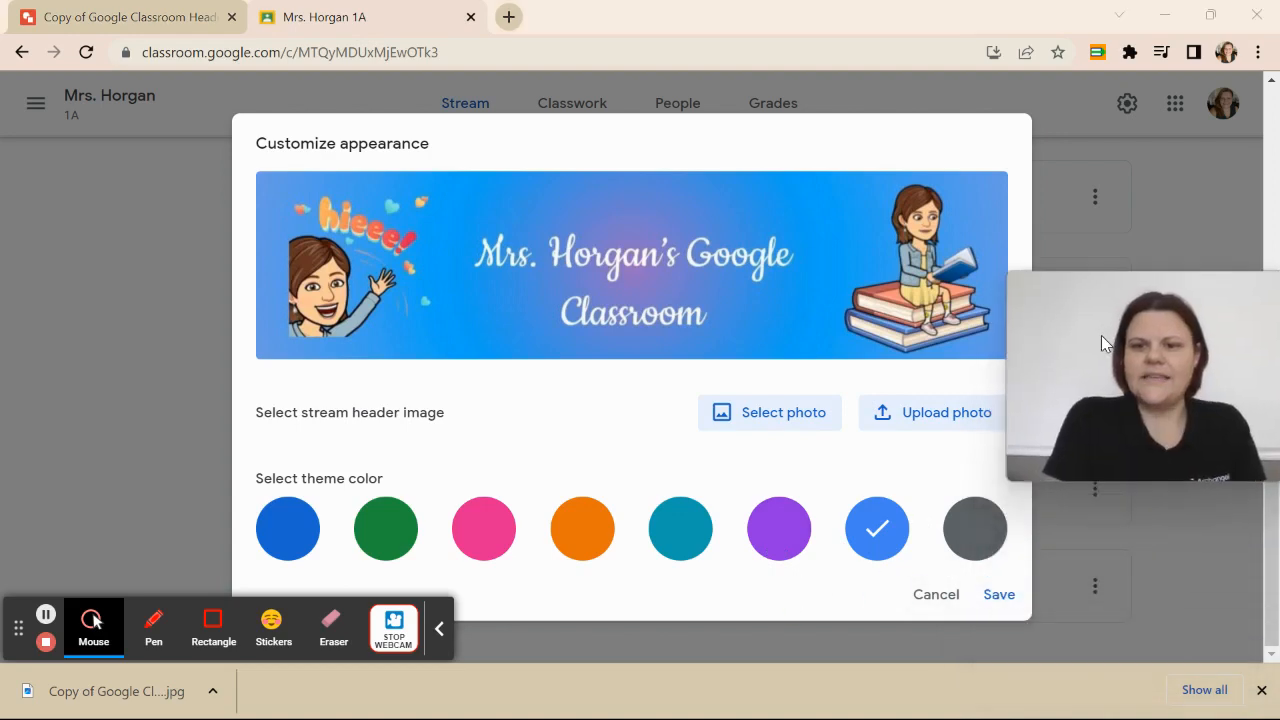
click(992, 597)
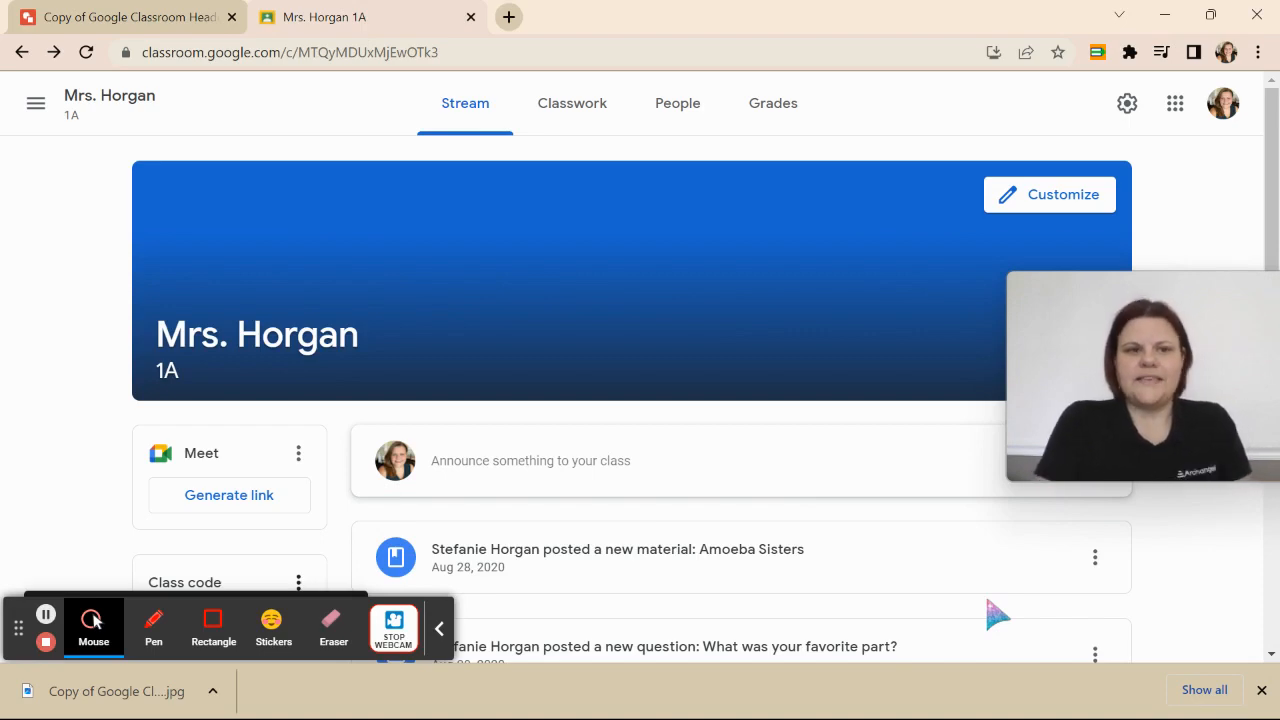
Step: Reopen the class's appearance customization and upload "Copy of Google Classroom Header" from Downloads again as the stream header photo
click(1045, 203)
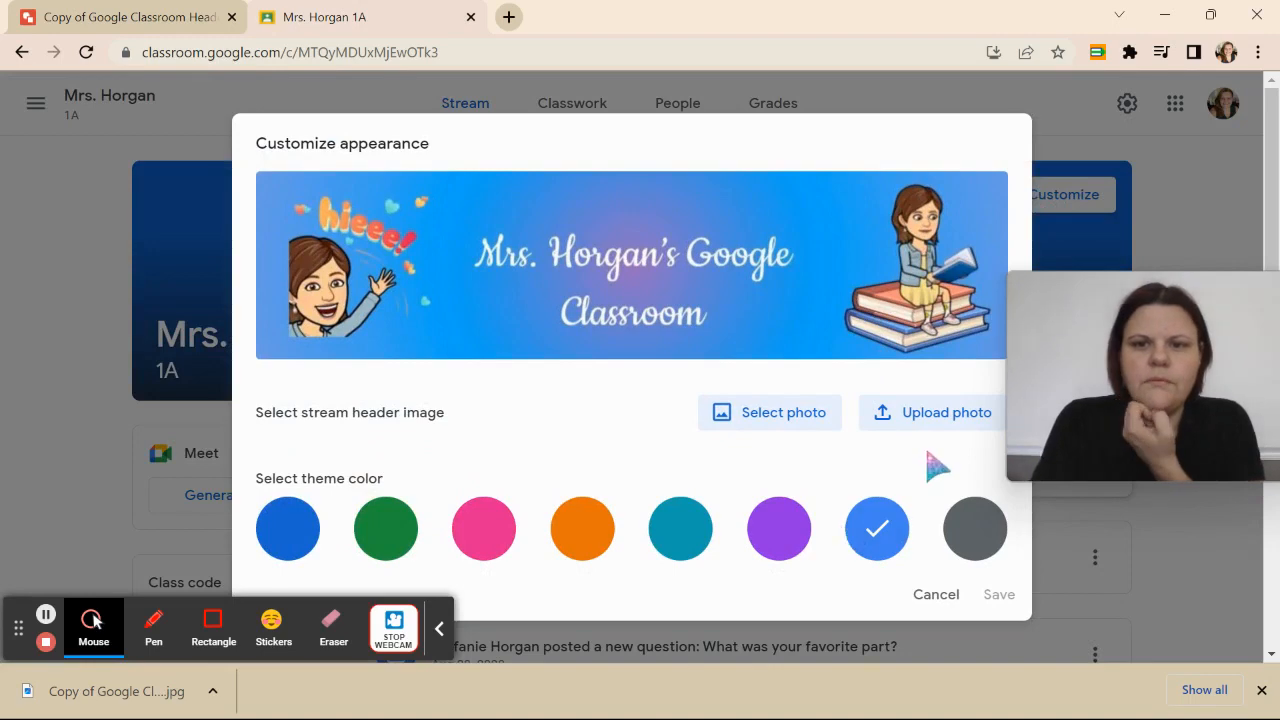
click(940, 413)
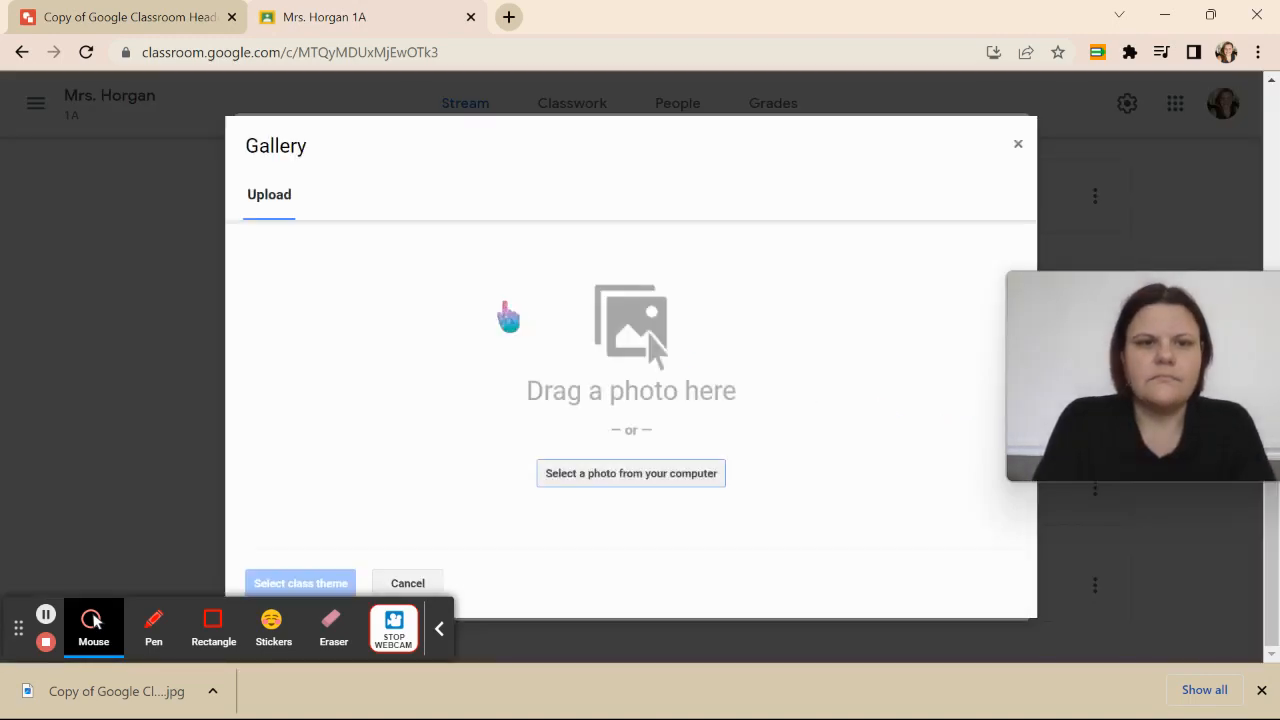
click(625, 485)
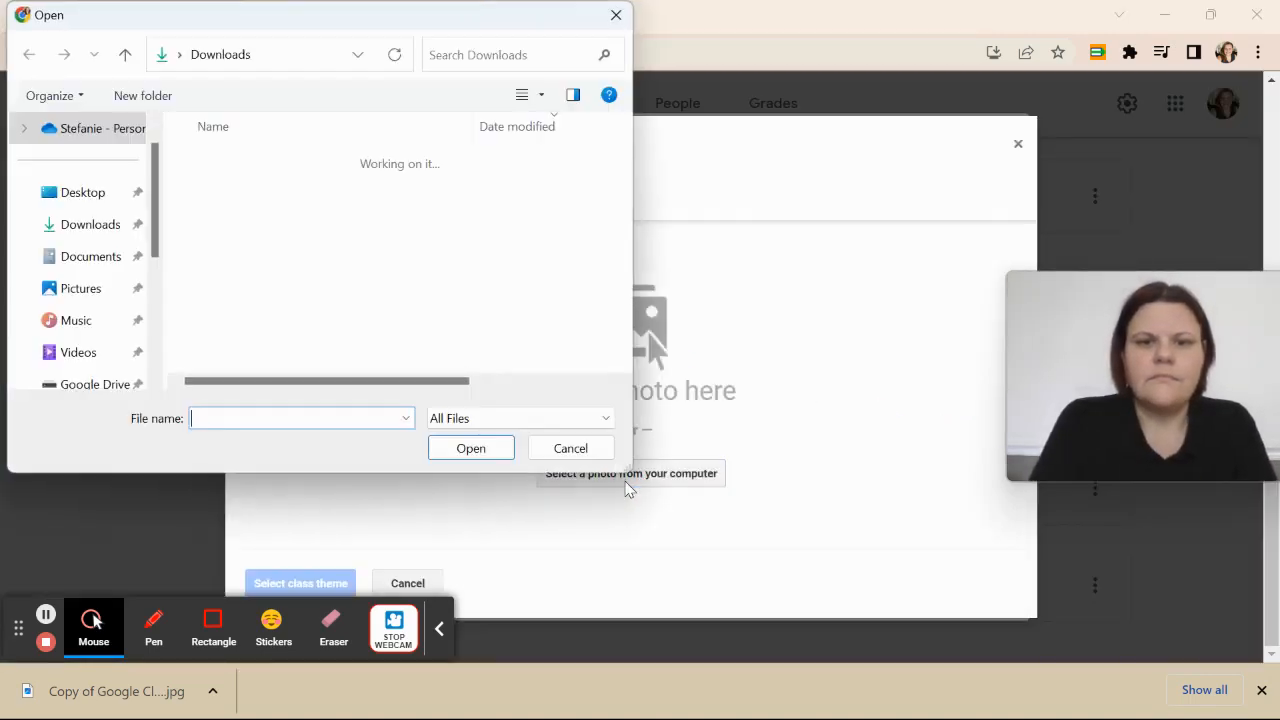
click(380, 188)
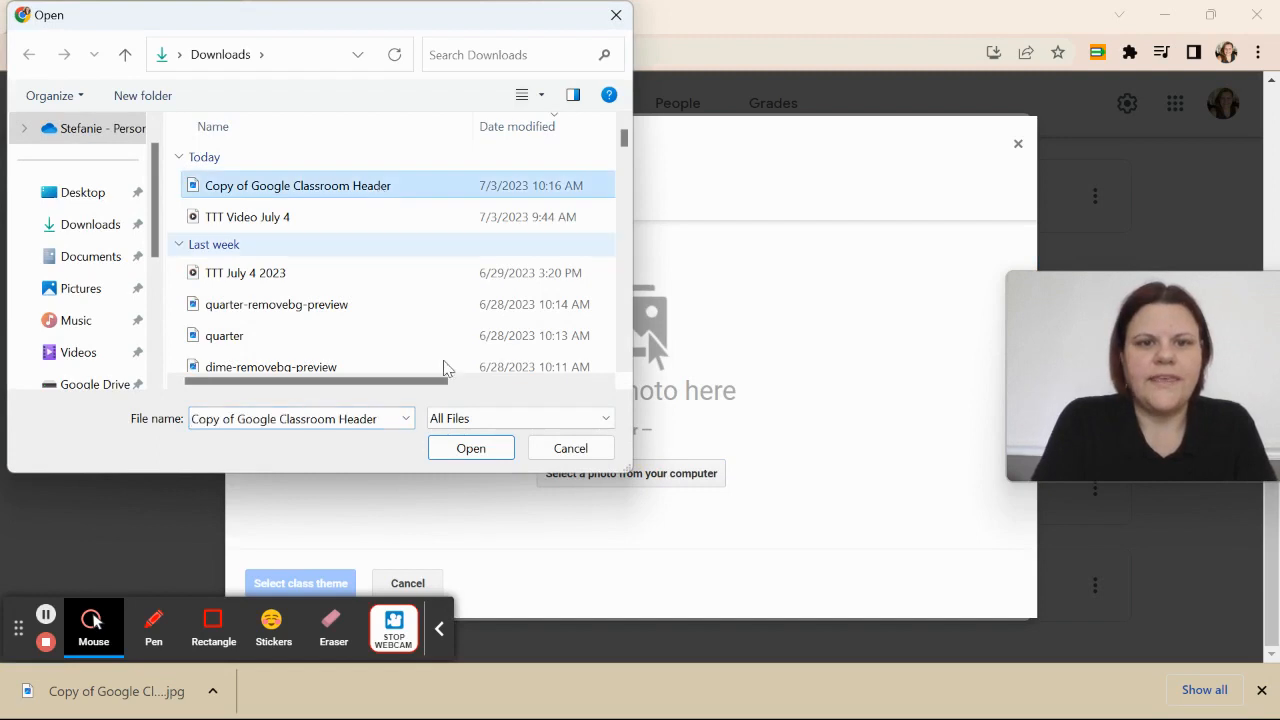
click(486, 452)
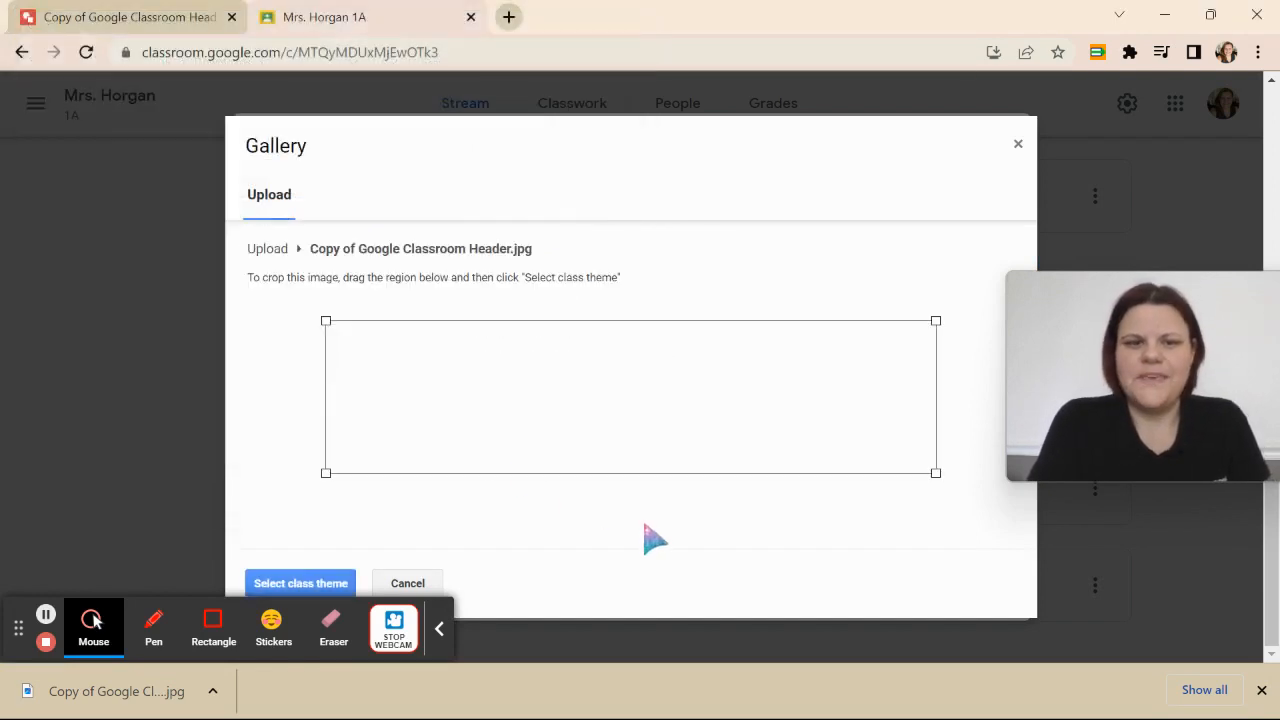
Step: Extend the crop region over the full header image, select it as the class theme and save the customized appearance
drag(329, 323, 215, 304)
drag(325, 321, 228, 301)
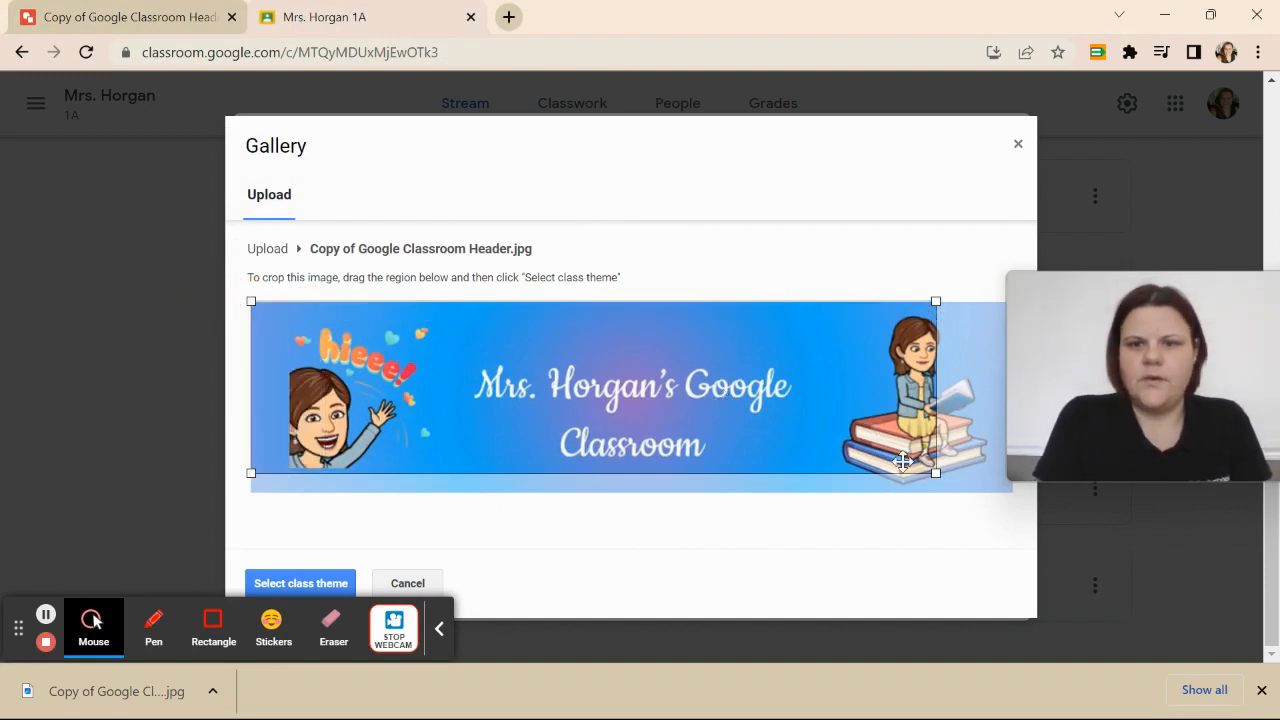
drag(936, 474, 1010, 515)
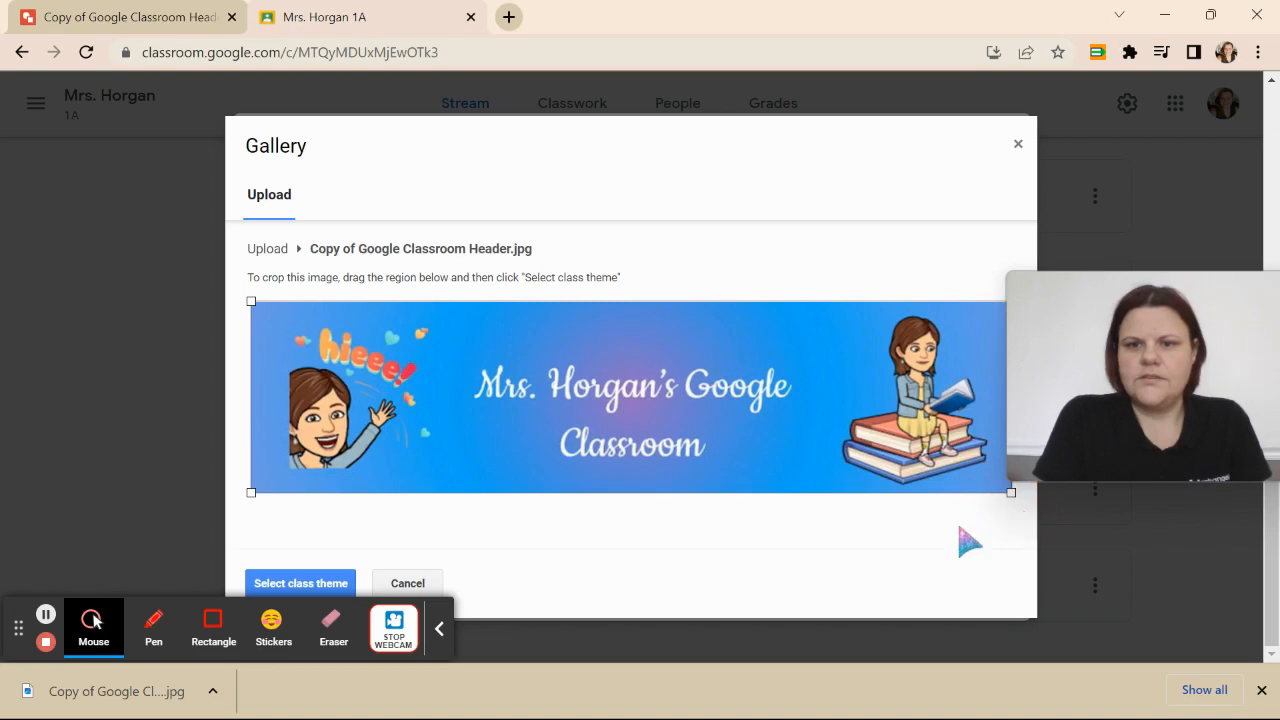
click(325, 581)
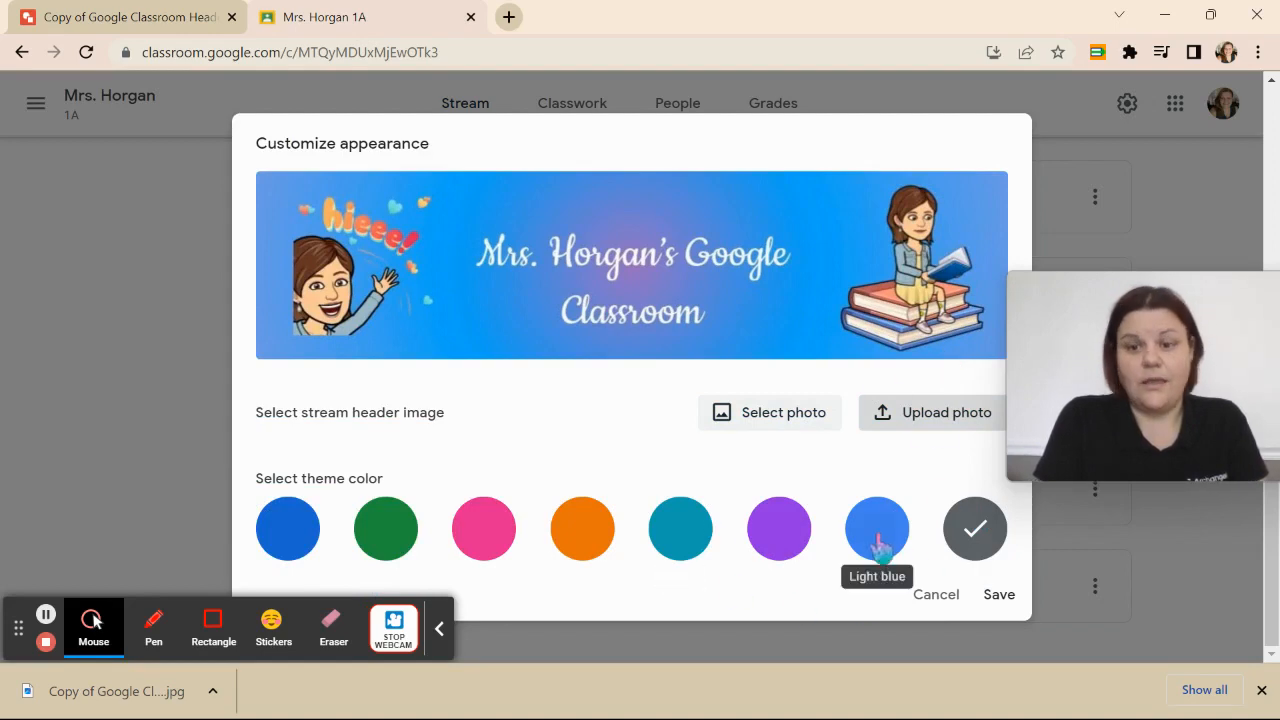
click(1000, 595)
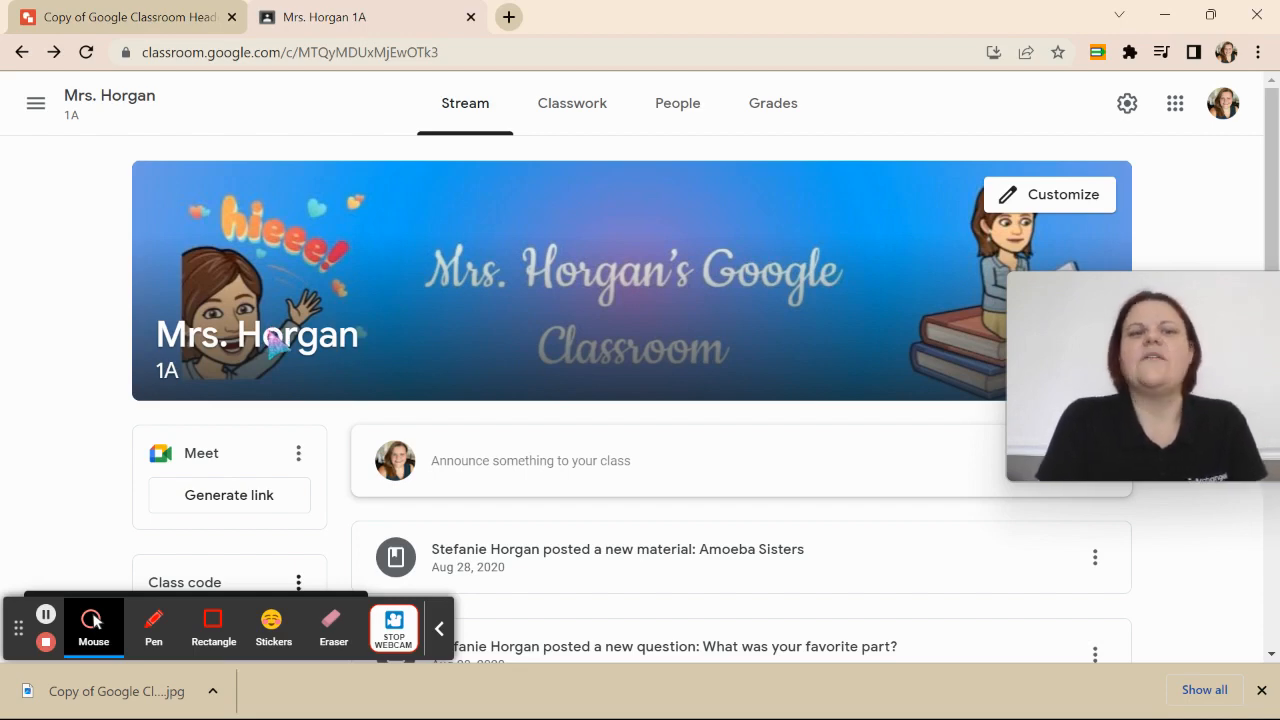
Step: Look over the class stream with its header, and open the Science 1st period class from the class list to view its header
scroll(612, 345, down, 3)
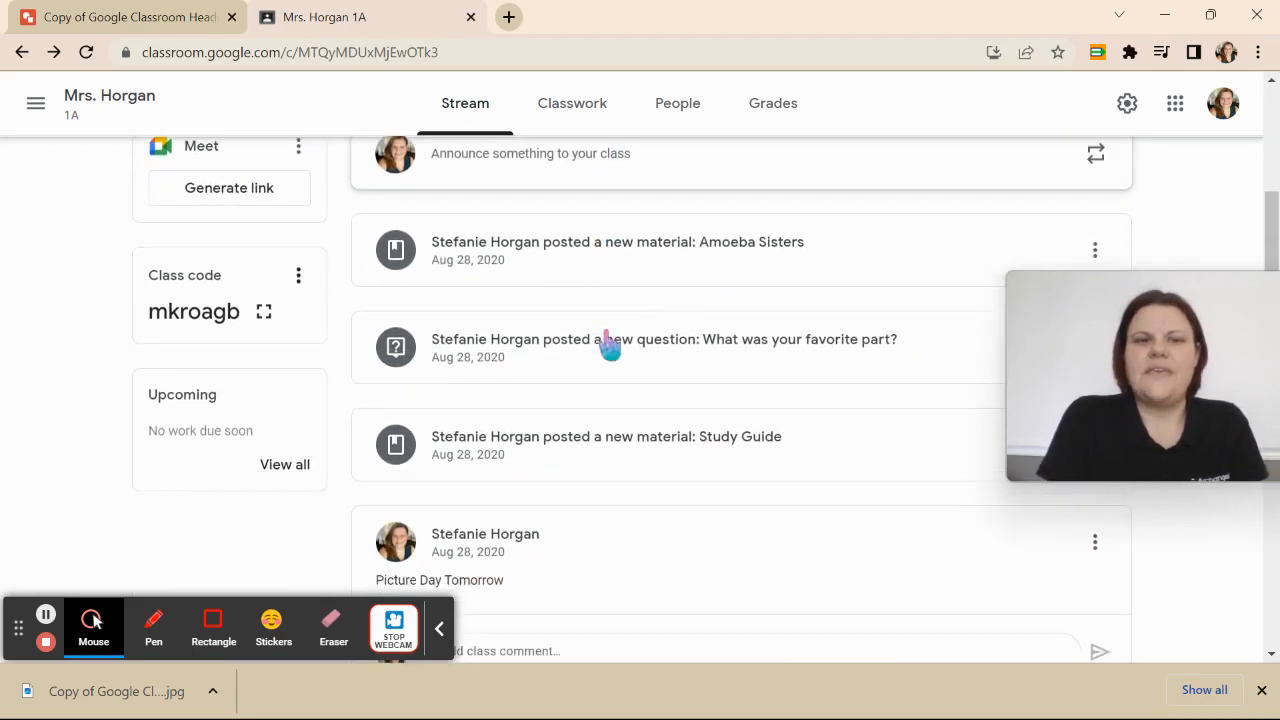
scroll(610, 345, down, 3)
scroll(608, 343, up, 10)
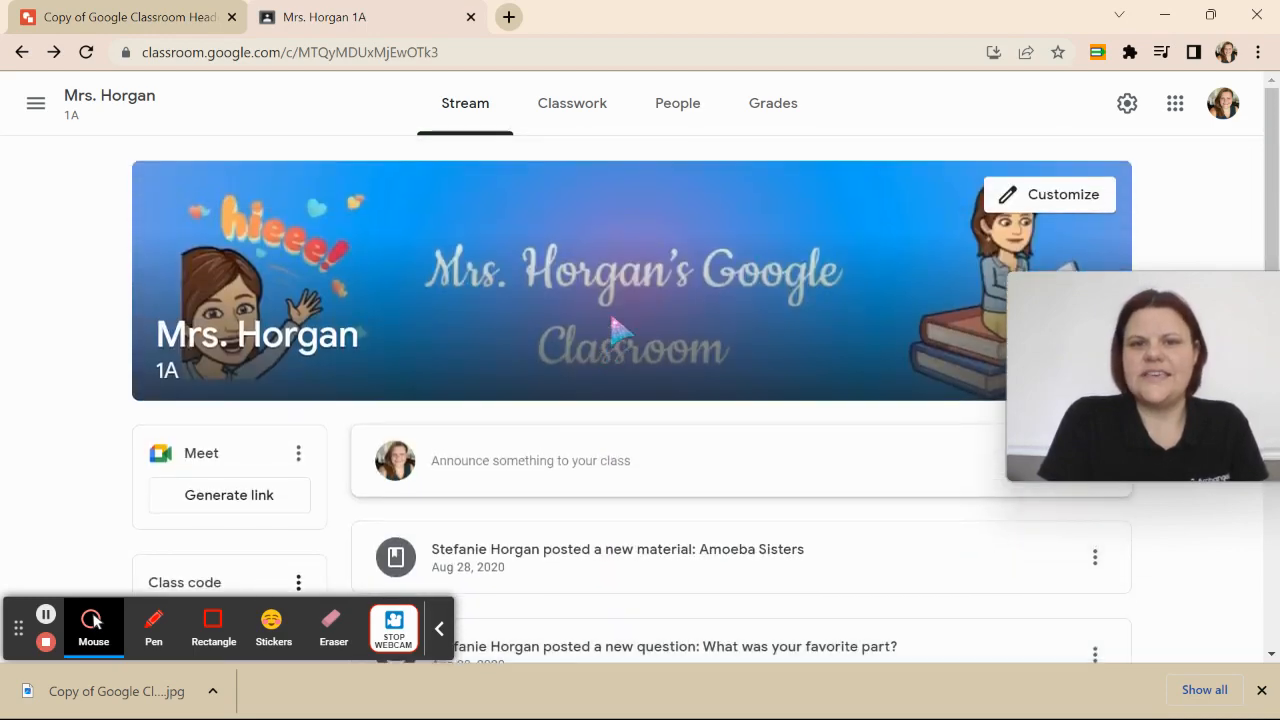
click(36, 103)
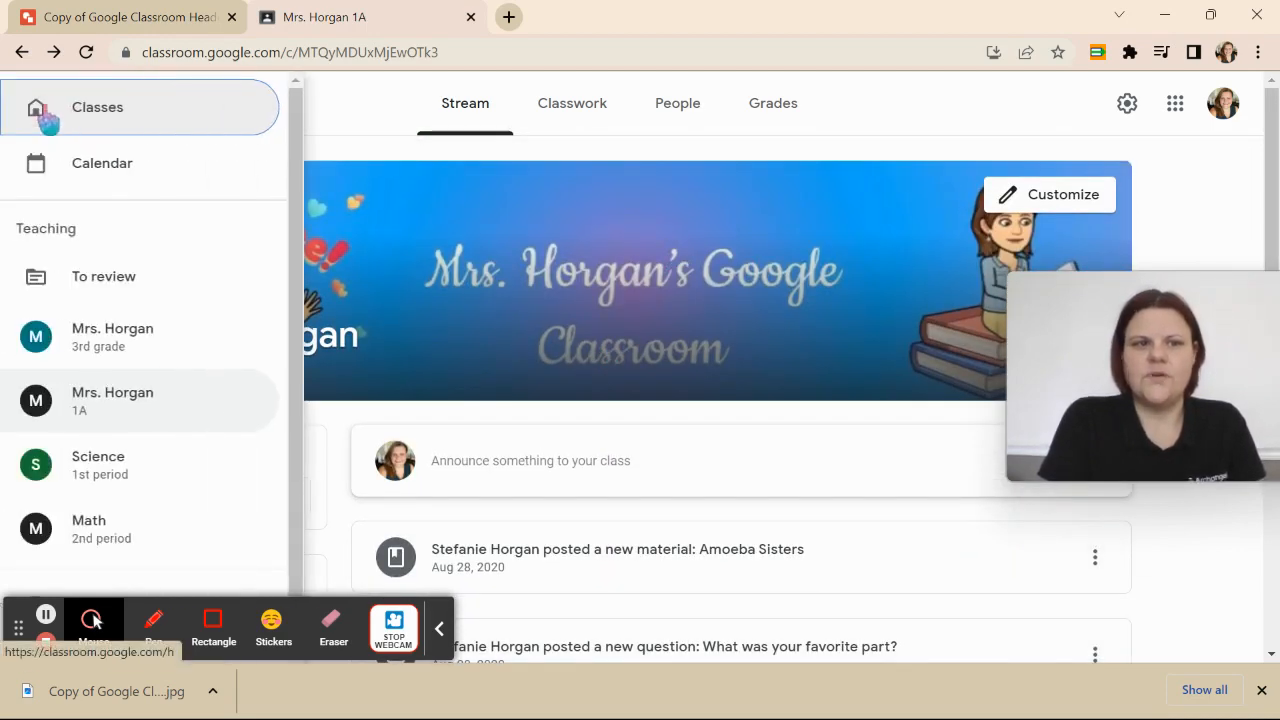
click(74, 125)
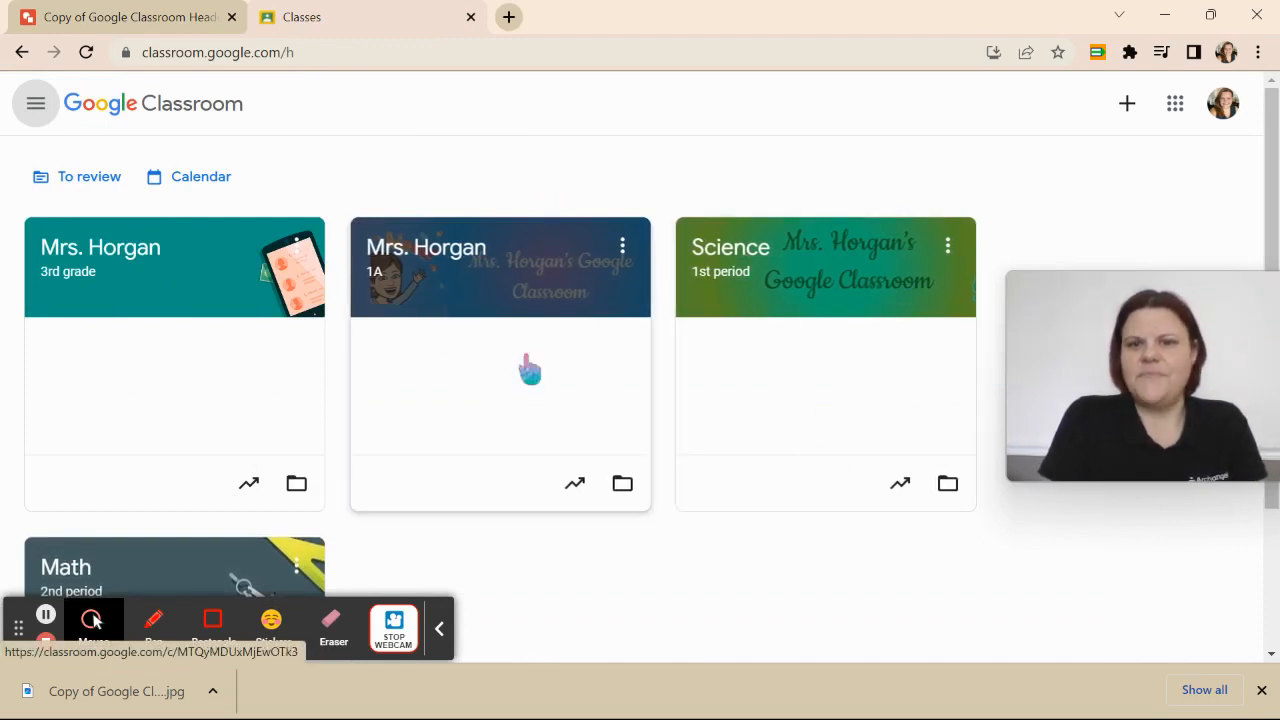
click(831, 250)
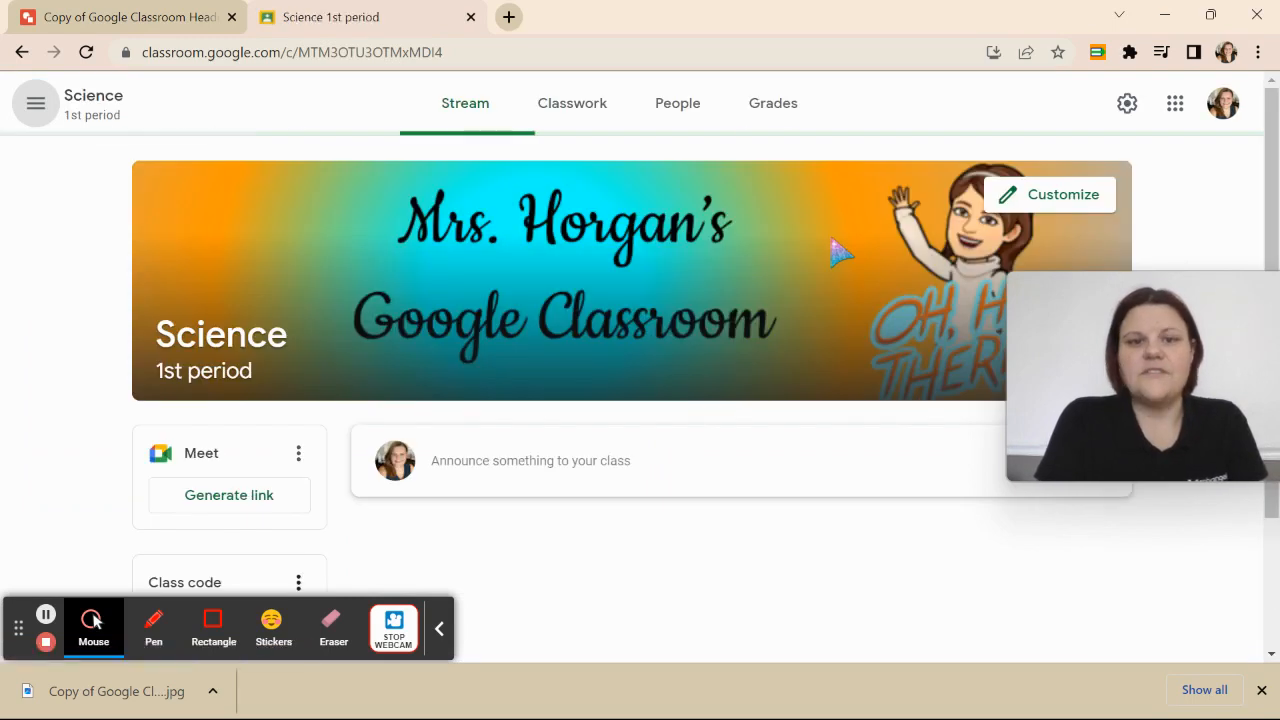